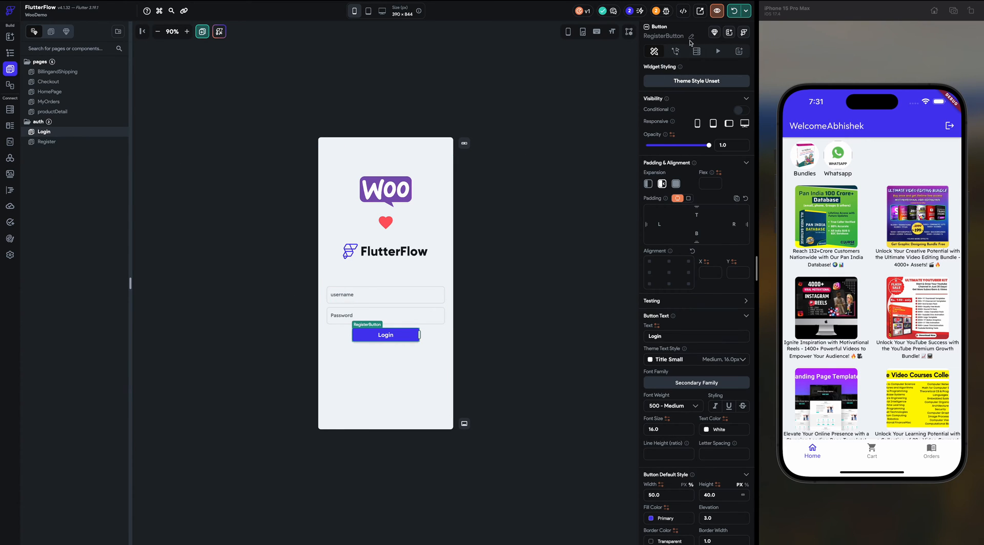
# Review the login button's action flow, inspecting the Update App State step that stores user info
pyautogui.click(675, 51)
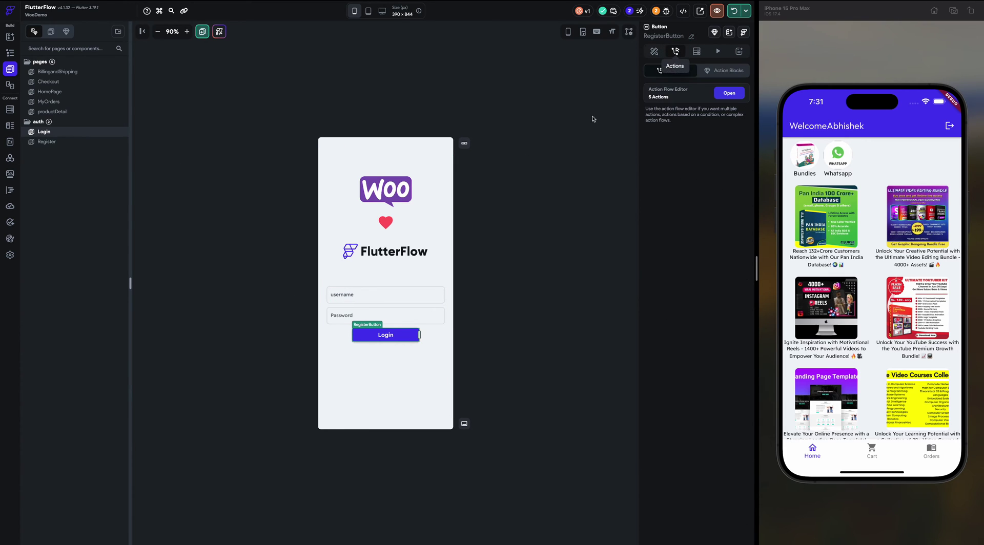
pyautogui.click(729, 94)
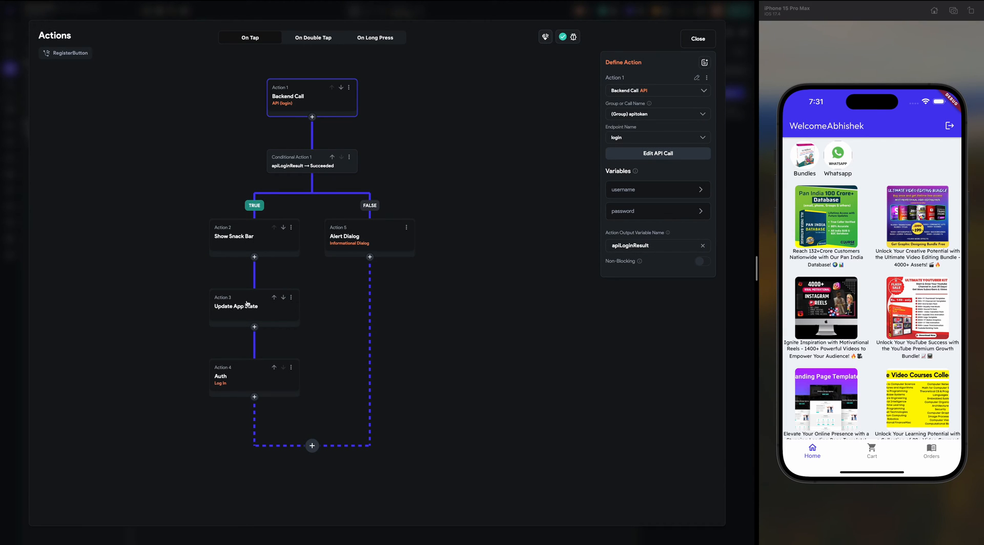
pyautogui.click(251, 305)
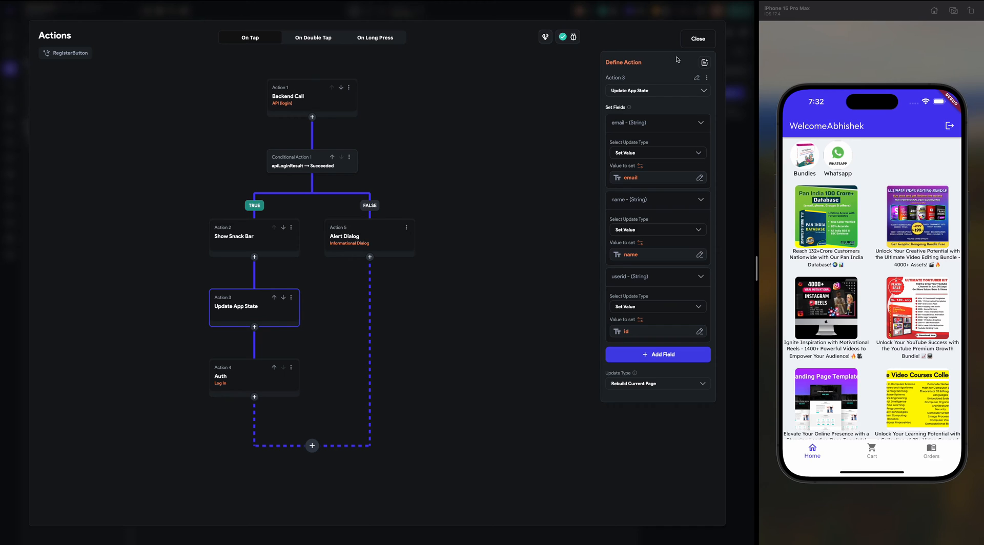
pyautogui.click(697, 38)
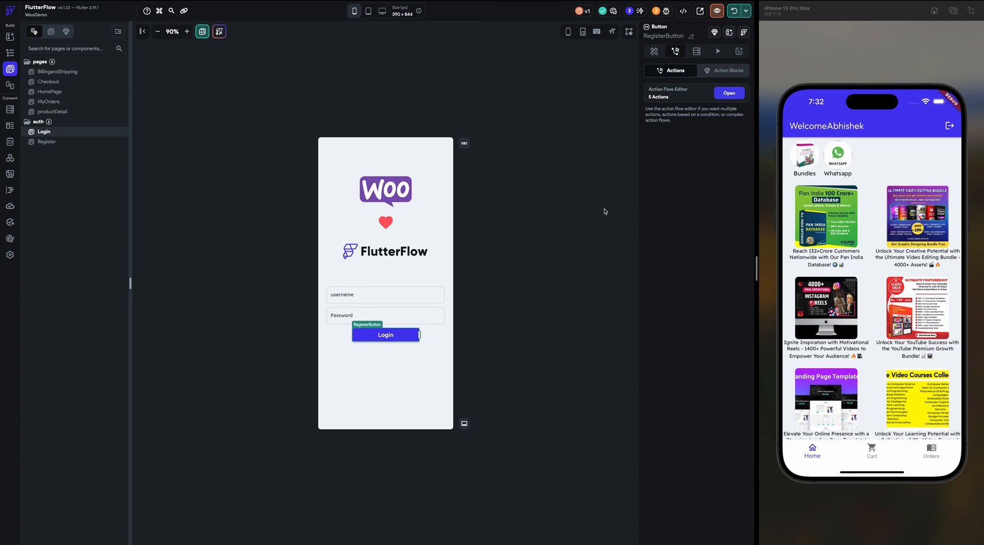
# Log out of the running preview app so it returns to the Login screen
pyautogui.click(948, 127)
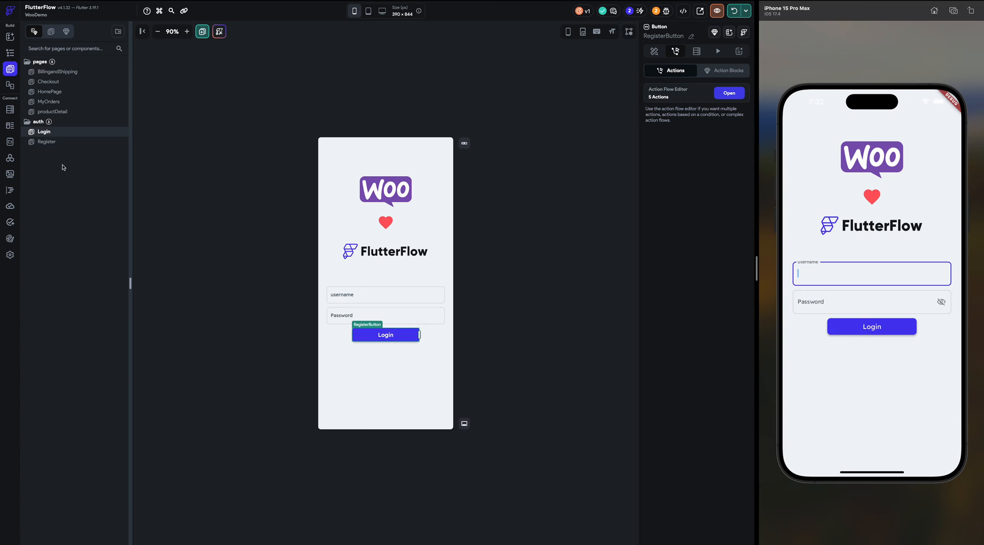
# Go to the MainAPI group's apitoken login call and its Response & Test view
pyautogui.click(9, 158)
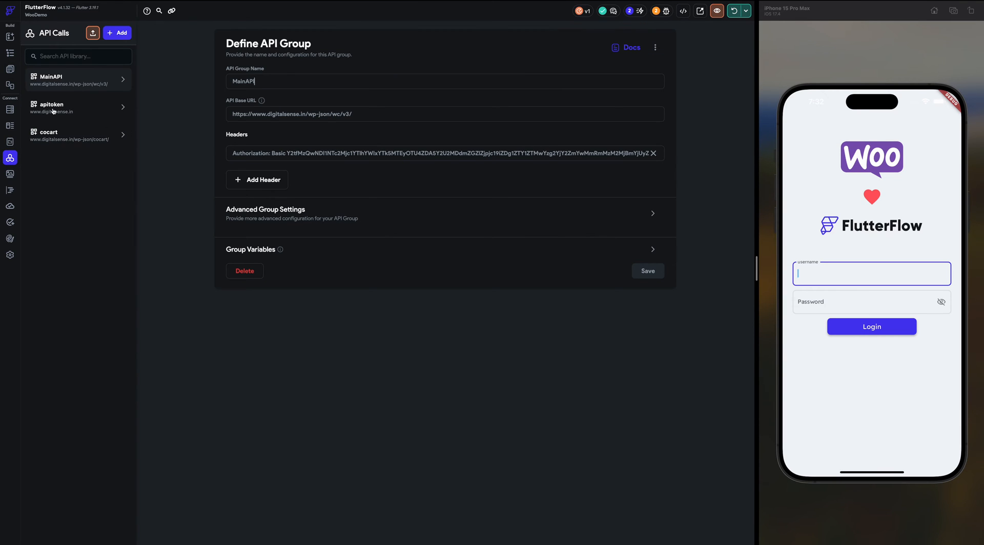
pyautogui.click(83, 82)
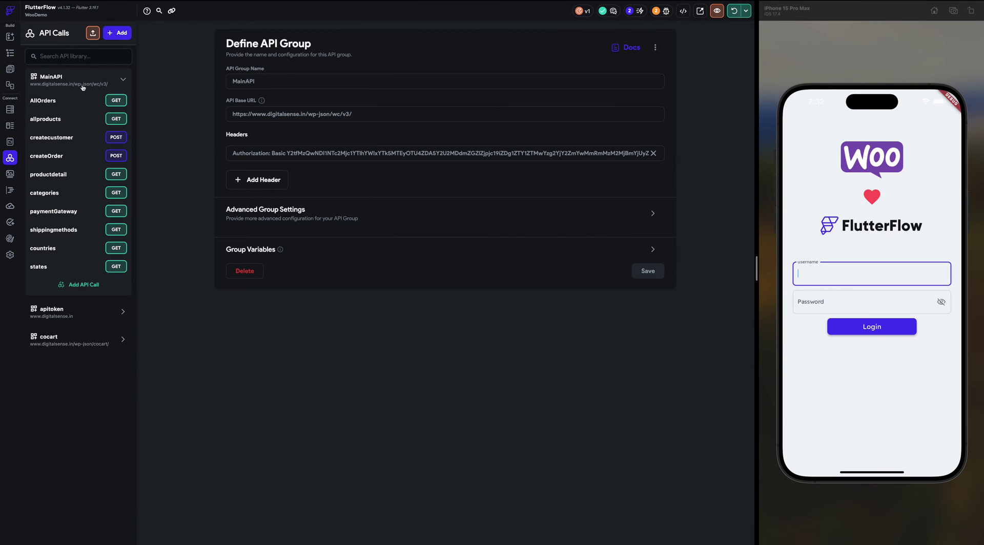
pyautogui.click(58, 311)
pyautogui.click(46, 329)
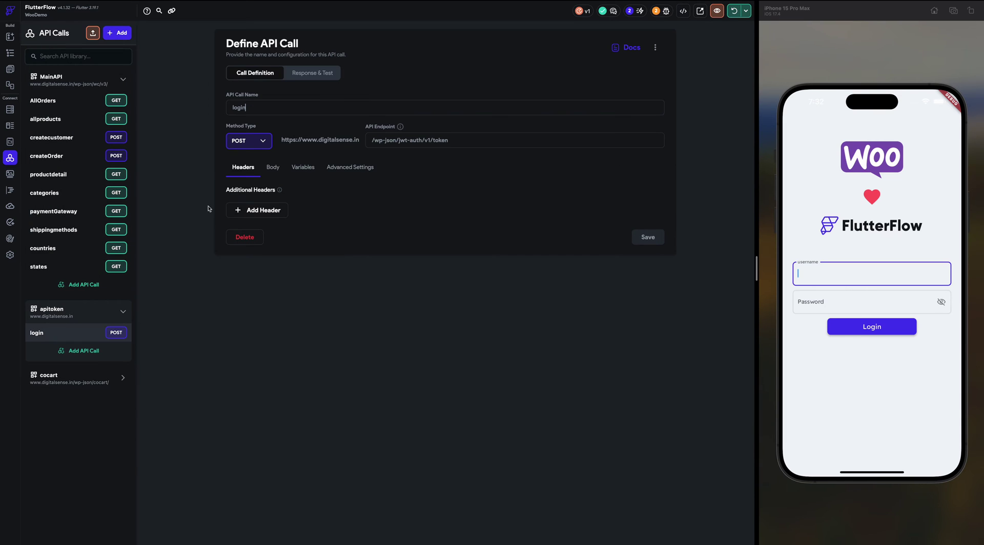
pyautogui.click(329, 71)
# Run the login call with the test2 username and password and highlight the returned token, id, email and name
pyautogui.click(339, 146)
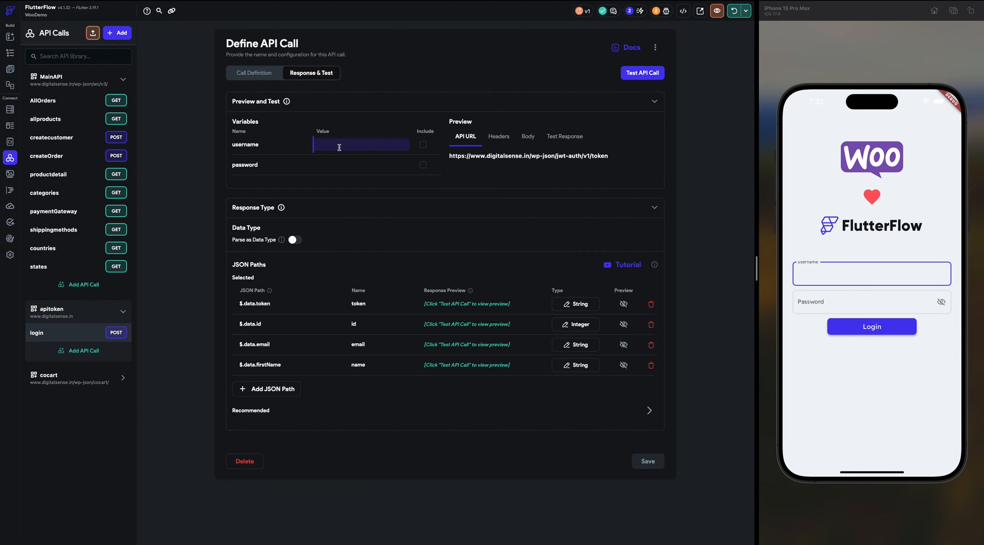
pyautogui.write('test2')
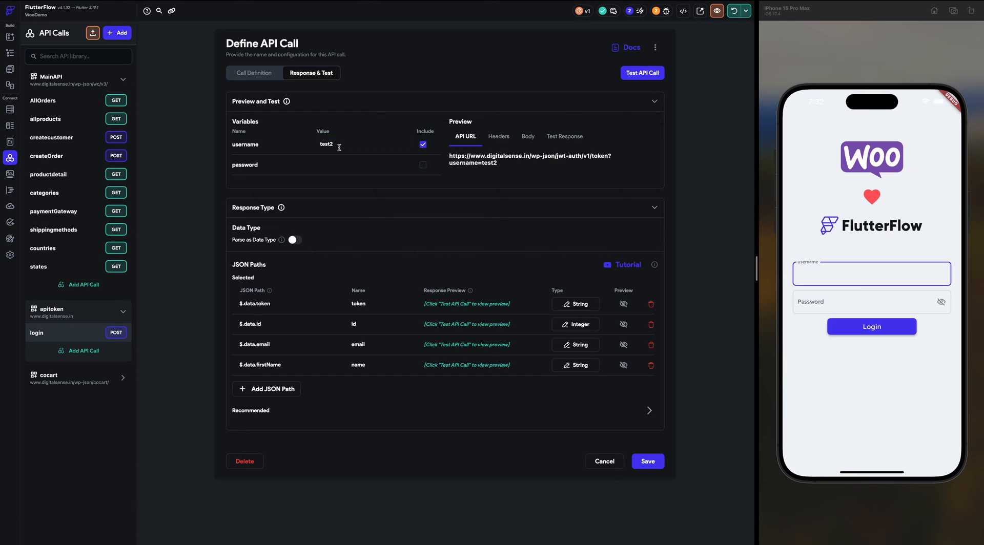
pyautogui.click(337, 164)
pyautogui.click(653, 75)
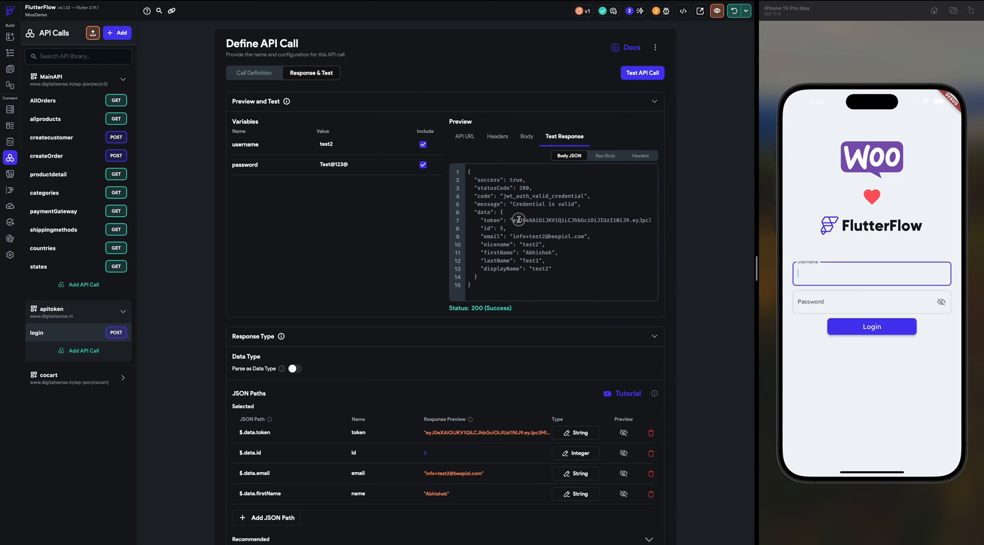
pyautogui.moveTo(534, 219)
pyautogui.mouseDown()
pyautogui.moveTo(491, 236)
pyautogui.moveTo(555, 252)
pyautogui.moveTo(540, 269)
pyautogui.mouseUp()
pyautogui.scroll(-1, 287, 266)
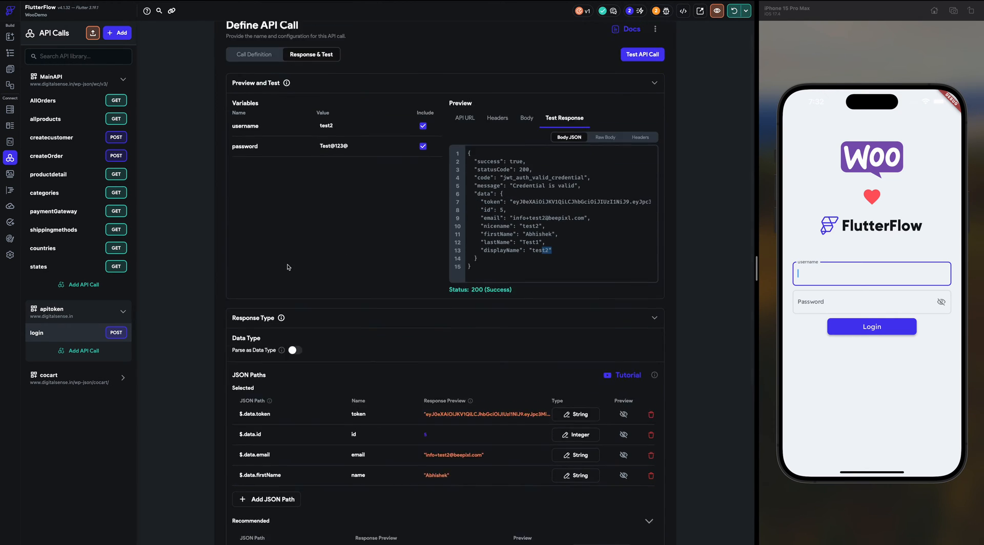
pyautogui.scroll(-2, 288, 266)
pyautogui.scroll(-1, 489, 466)
pyautogui.scroll(-2, 489, 466)
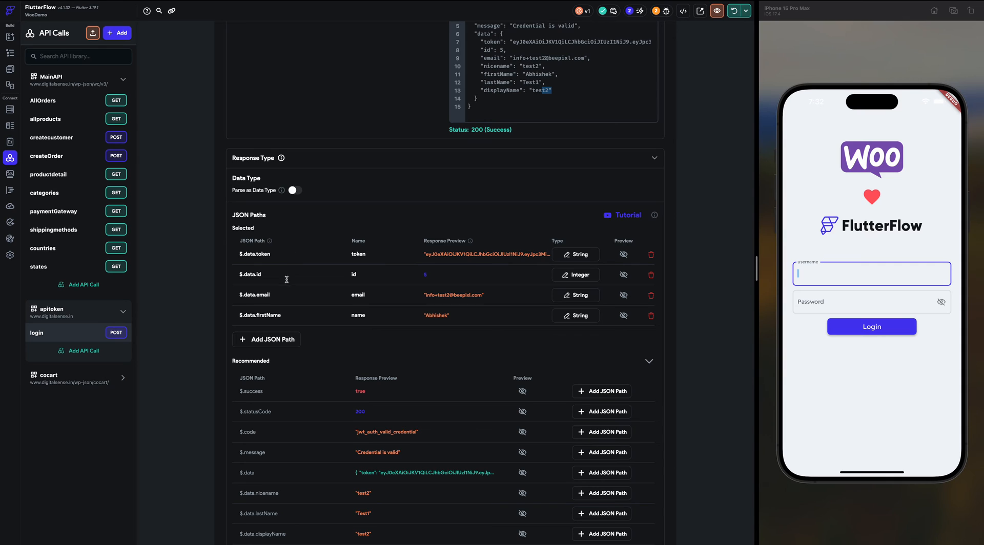
pyautogui.scroll(-1, 297, 318)
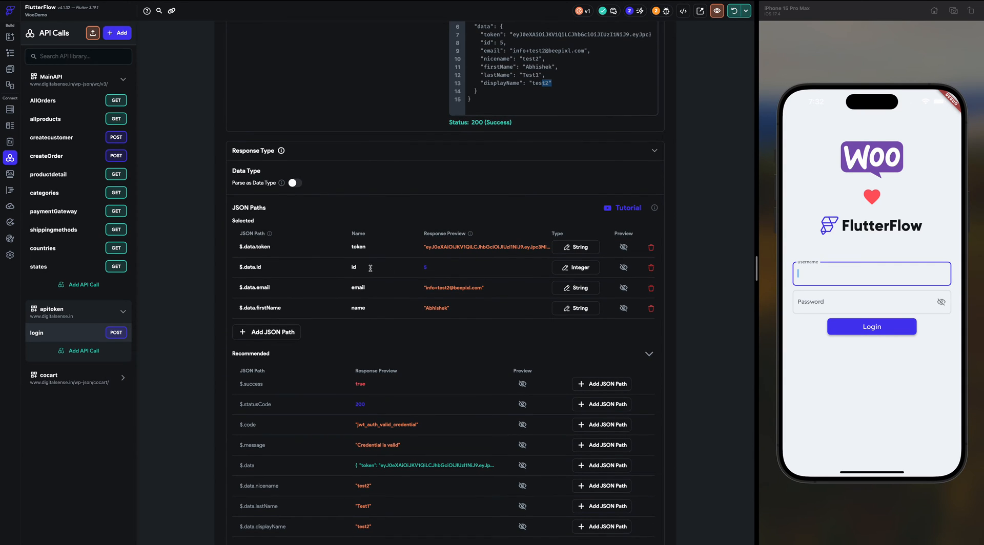
pyautogui.scroll(-1, 370, 309)
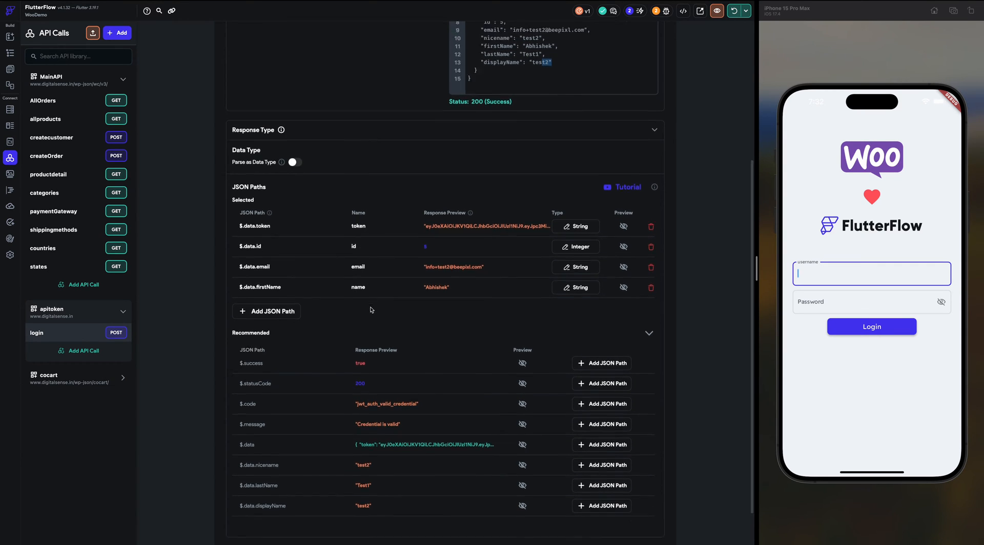
pyautogui.scroll(3, 370, 310)
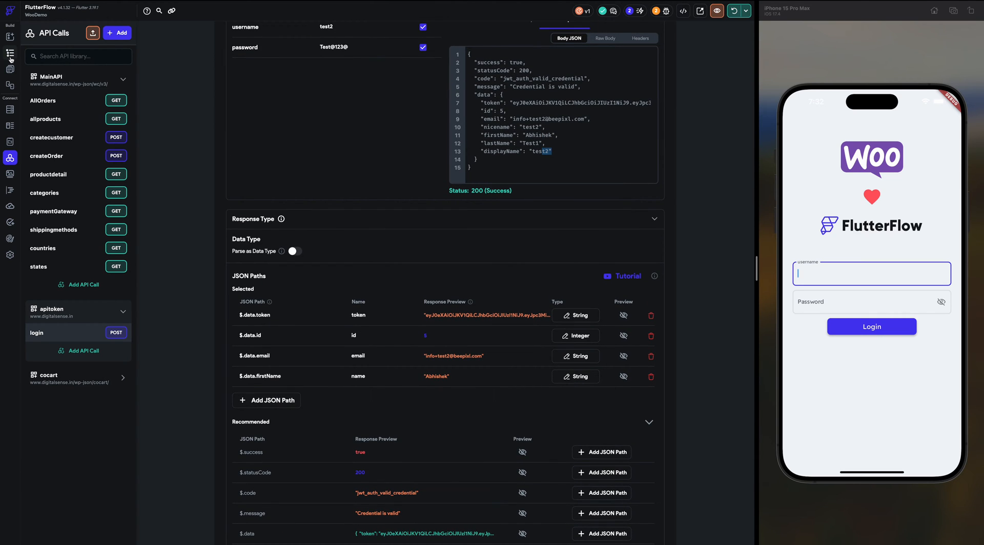
# Sign into the preview app as test2 to reach the Welcome home screen, then return to the Login page editor
pyautogui.click(825, 274)
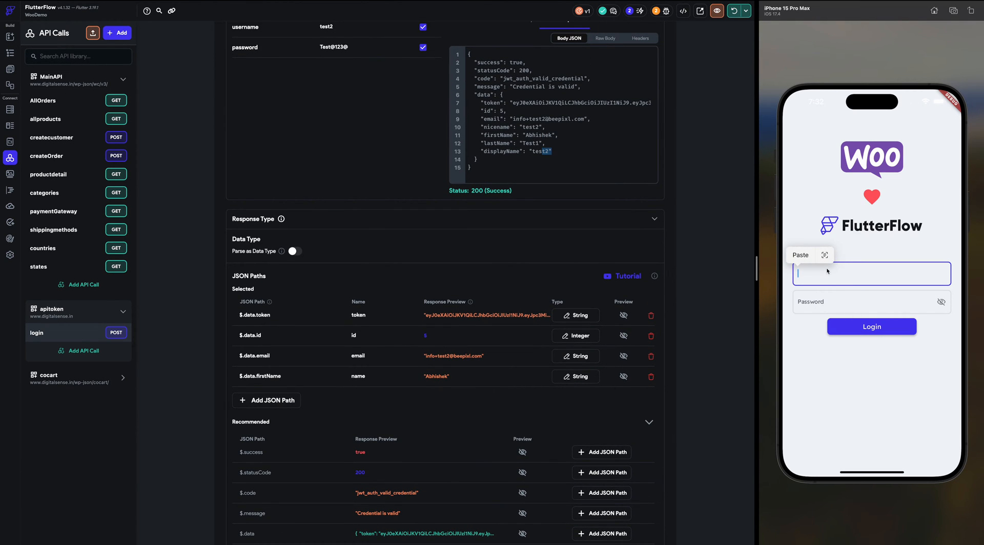
pyautogui.click(825, 274)
pyautogui.write('test1')
pyautogui.press('Tab')
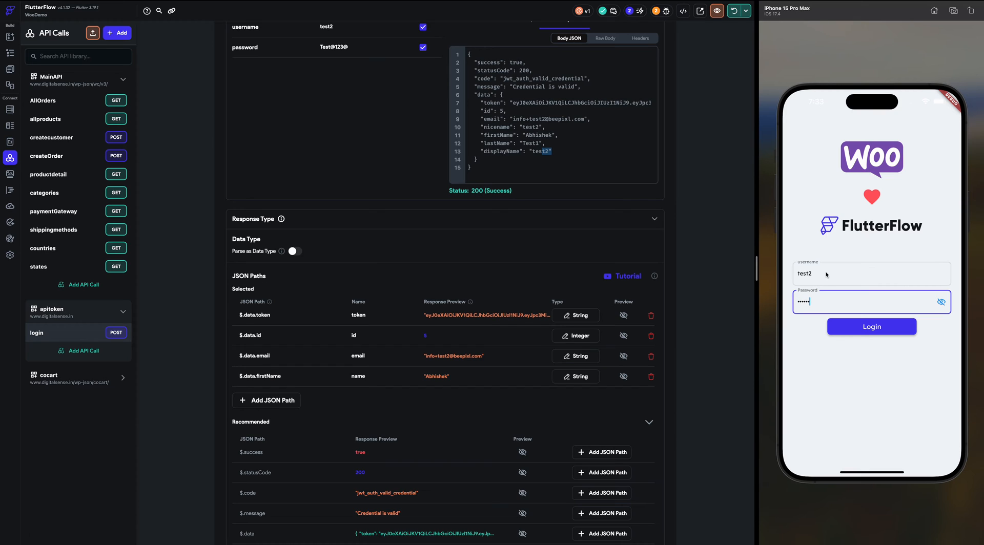
pyautogui.click(868, 326)
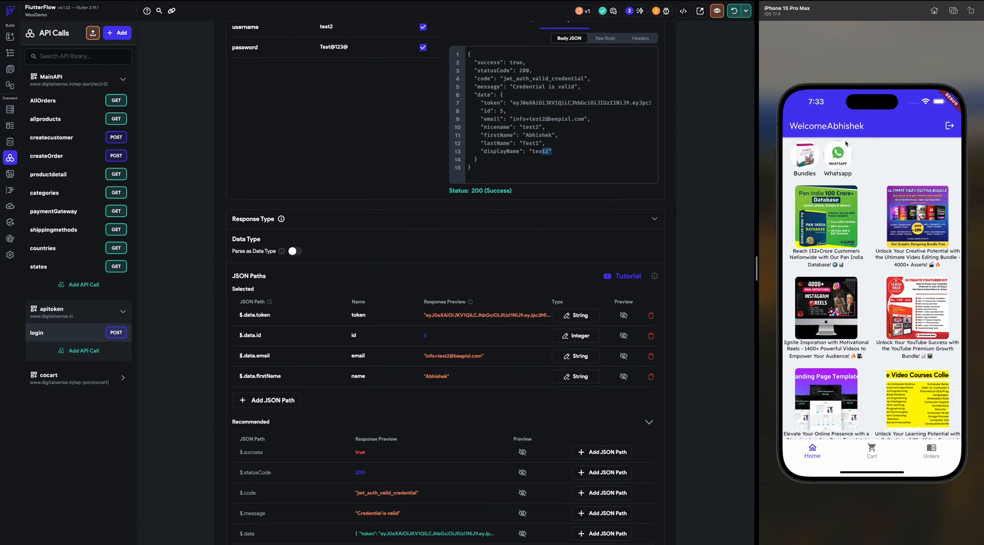
pyautogui.click(11, 53)
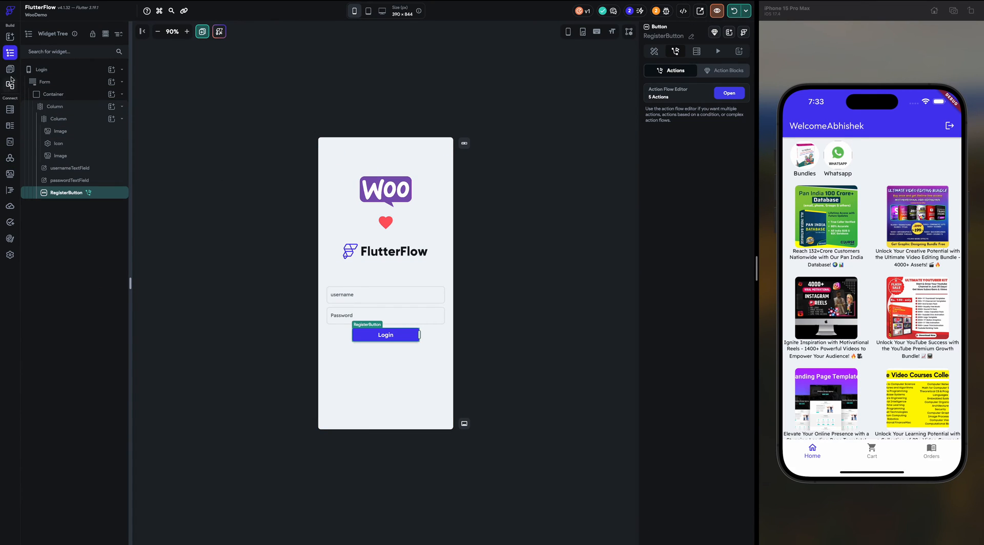
pyautogui.click(10, 70)
pyautogui.click(51, 92)
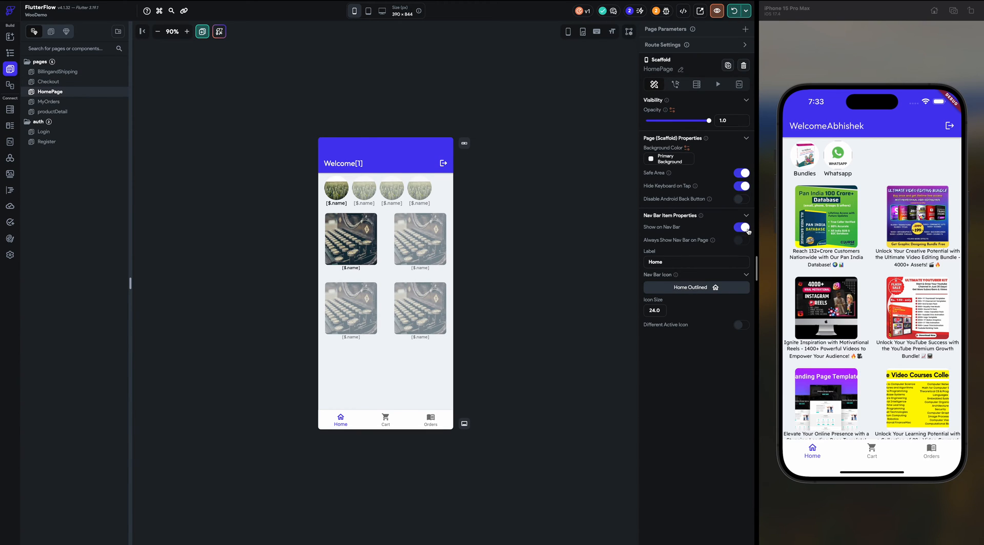
pyautogui.click(10, 254)
pyautogui.click(51, 91)
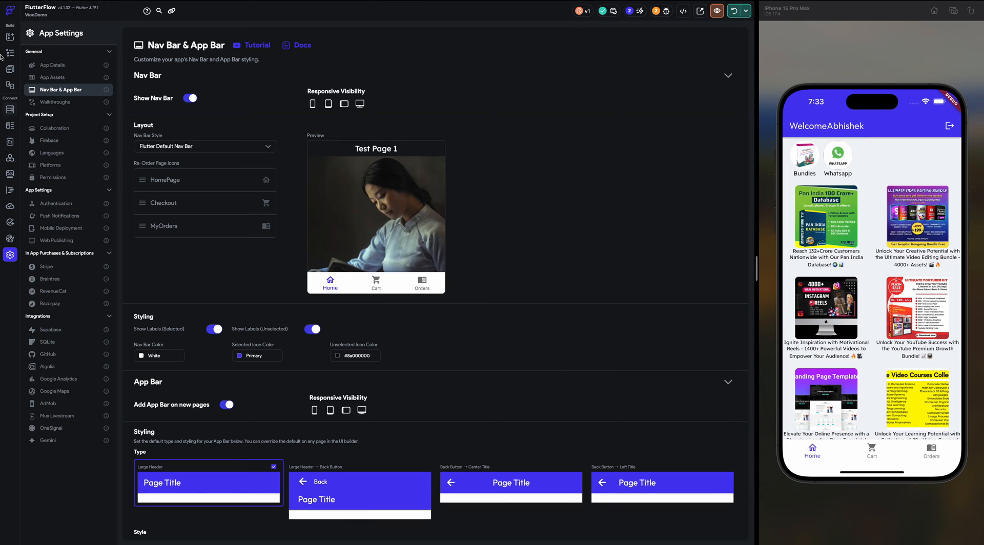
pyautogui.click(11, 68)
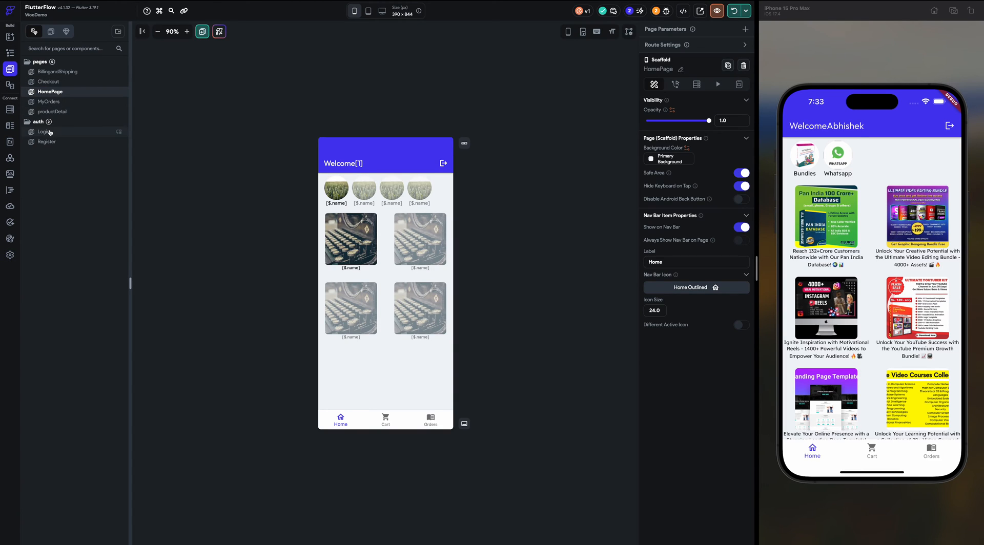
# Compare the Checkout and MyOrders pages' nav bar items (Cart and Orders), ending on Checkout
pyautogui.click(54, 82)
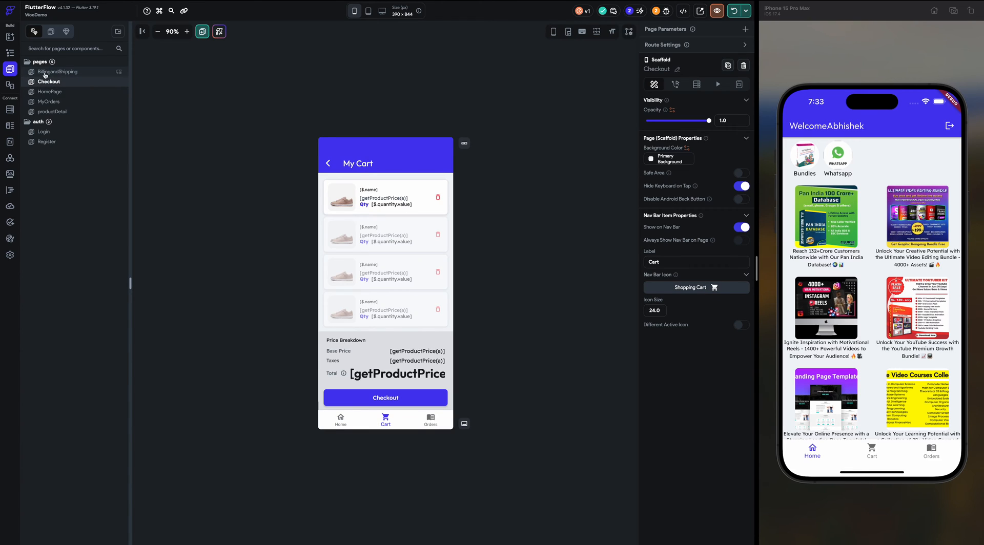
pyautogui.click(50, 102)
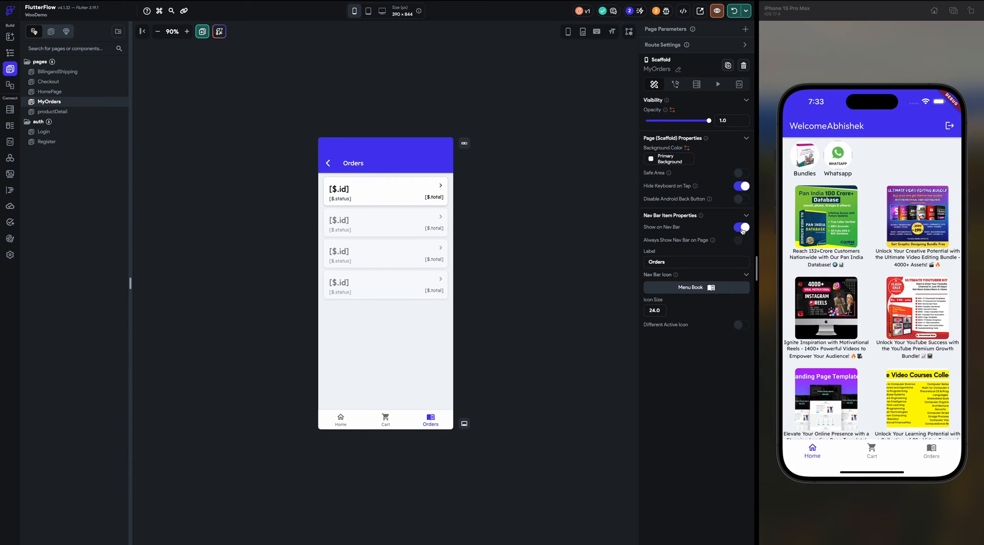
pyautogui.moveTo(69, 81)
pyautogui.click(76, 81)
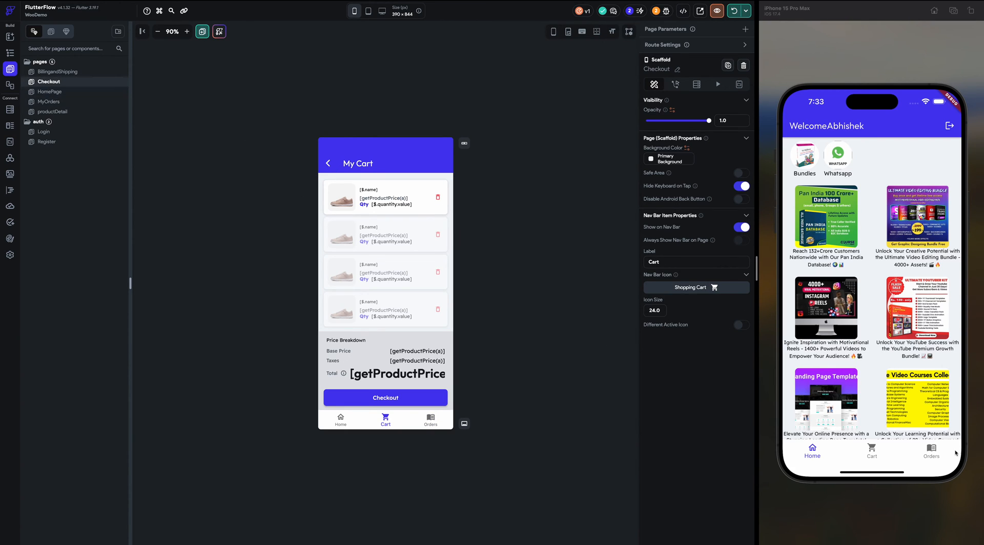
pyautogui.click(826, 234)
# Browse the preview's home grid and settle on the YouTube Premium Growth Bundle product
pyautogui.click(795, 133)
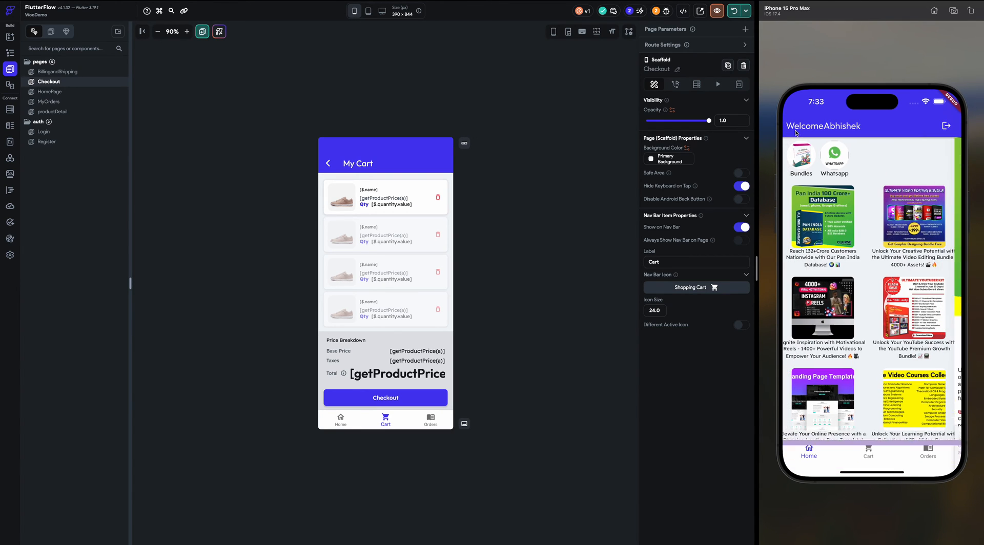
pyautogui.click(927, 220)
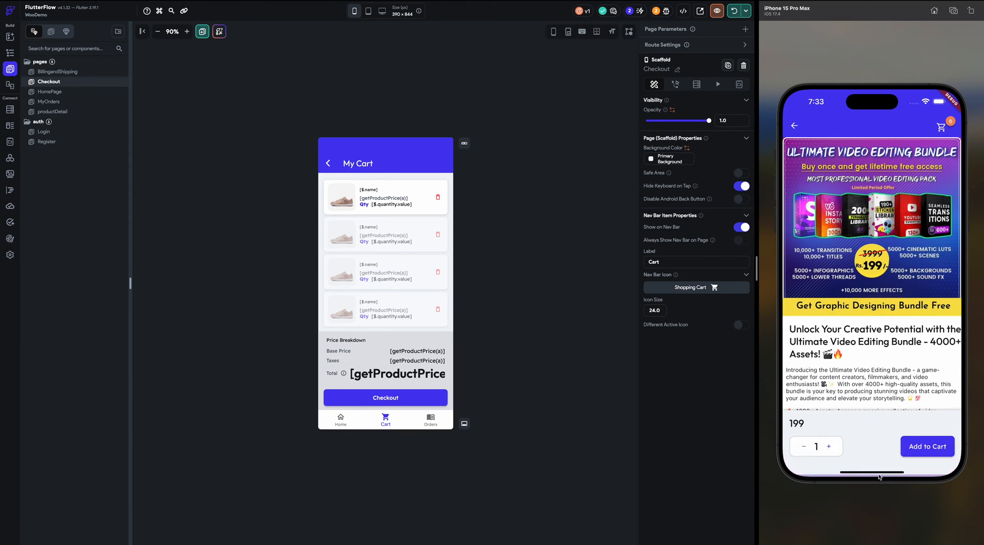
pyautogui.click(795, 126)
pyautogui.click(920, 283)
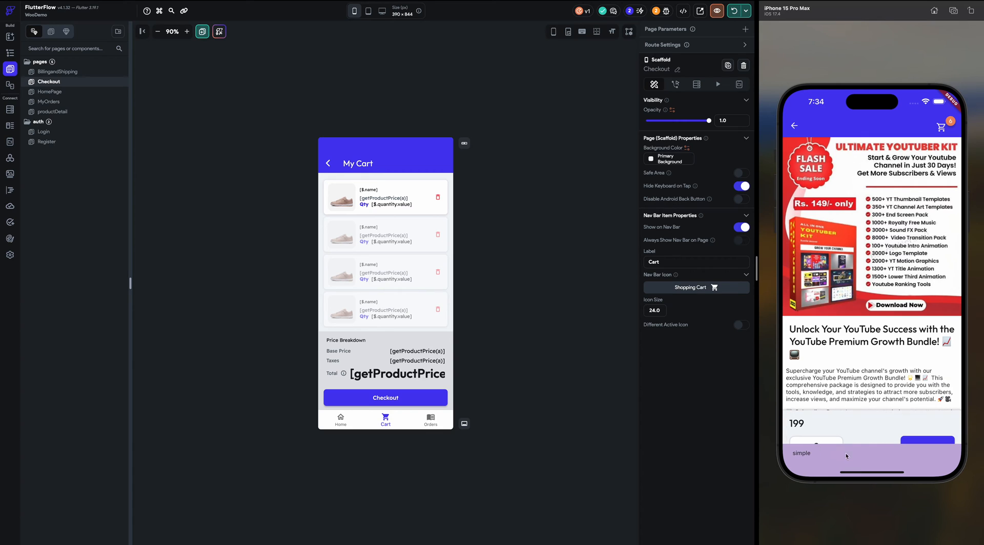
pyautogui.scroll(-5, 862, 394)
# Set quantity 3, add the bundle to the cart and confirm it appears in My Cart
pyautogui.click(829, 446)
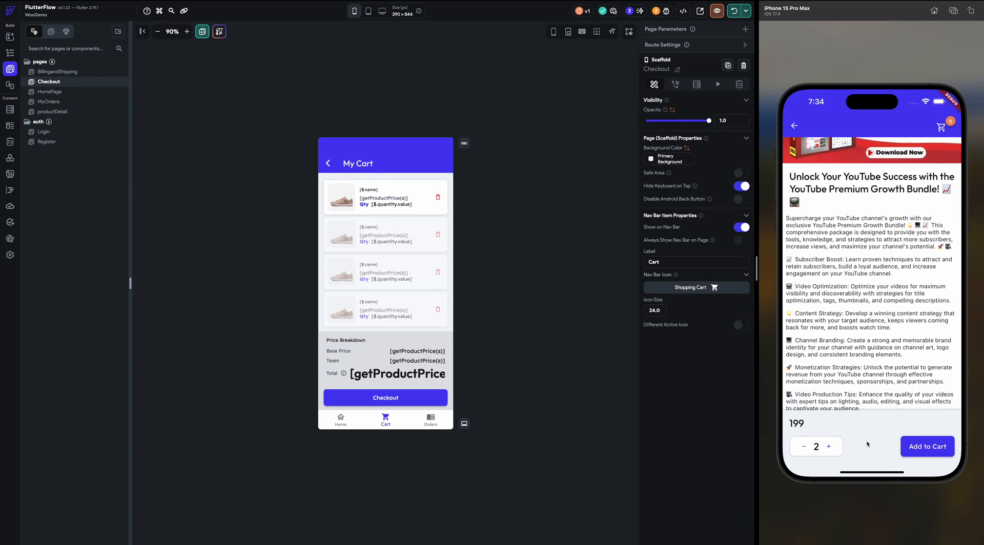
pyautogui.click(828, 447)
pyautogui.click(926, 447)
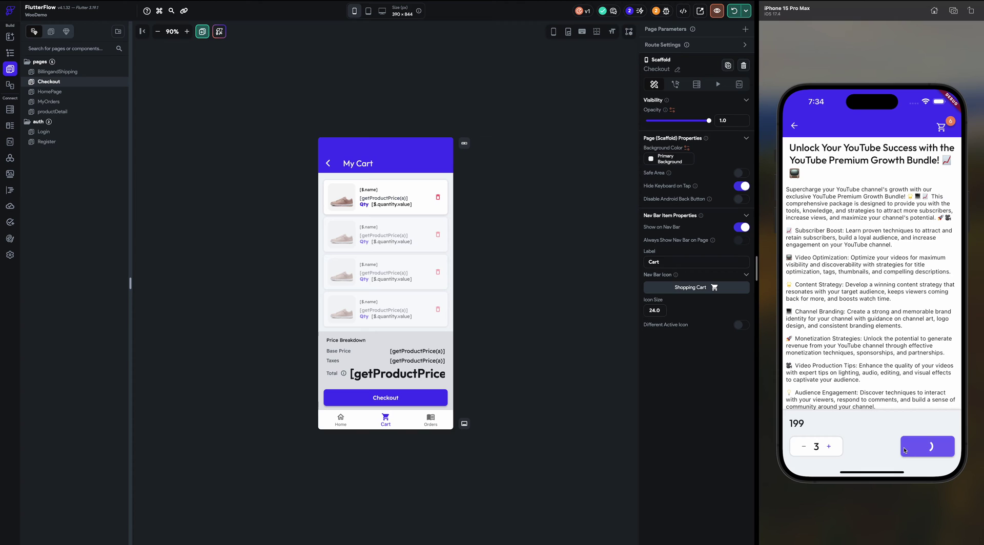
pyautogui.click(941, 129)
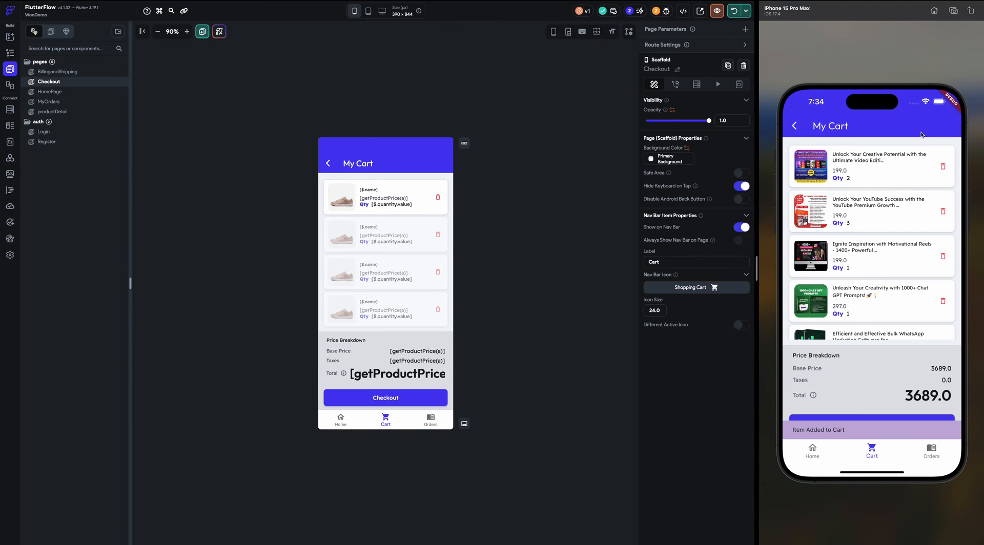
pyautogui.click(796, 126)
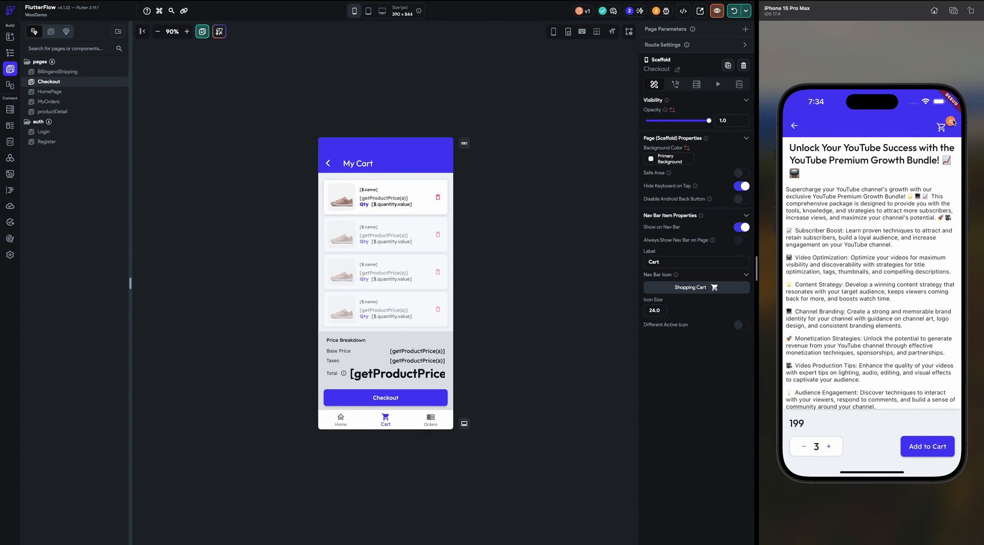
pyautogui.click(59, 82)
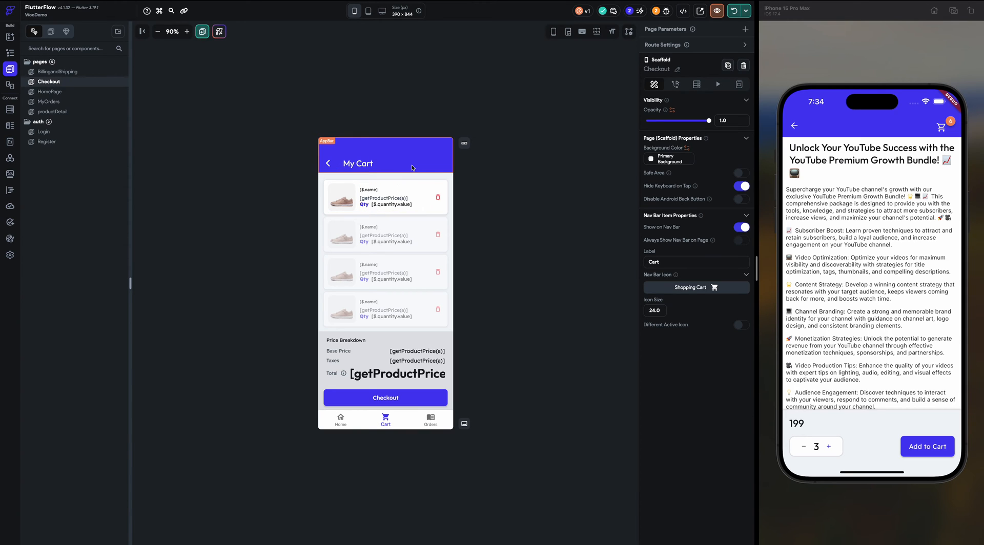
pyautogui.rightClick(43, 62)
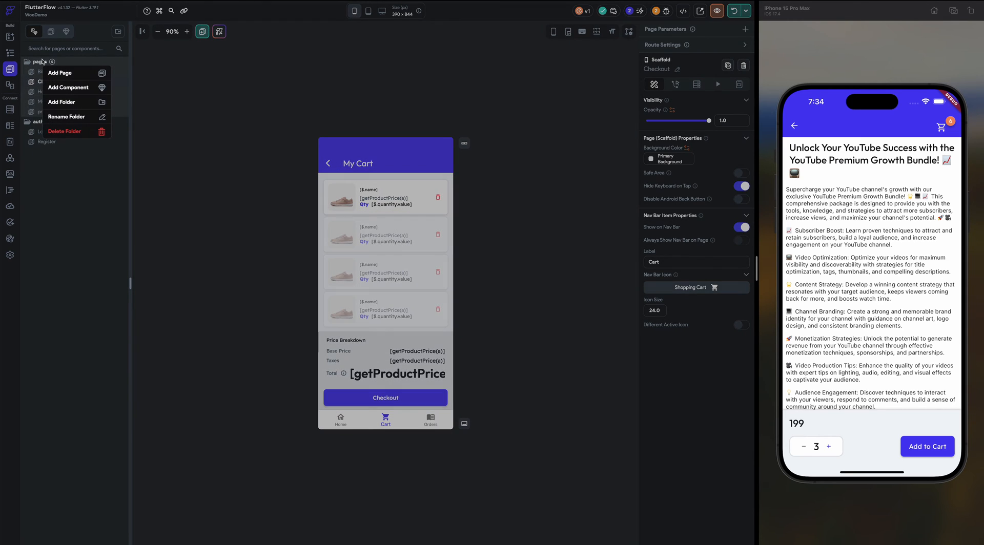
pyautogui.click(66, 74)
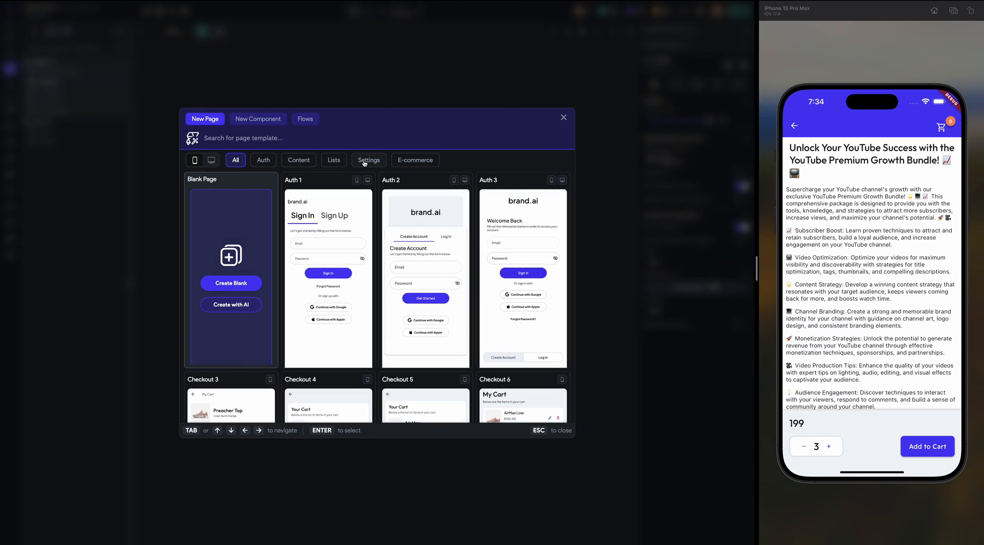
pyautogui.click(413, 160)
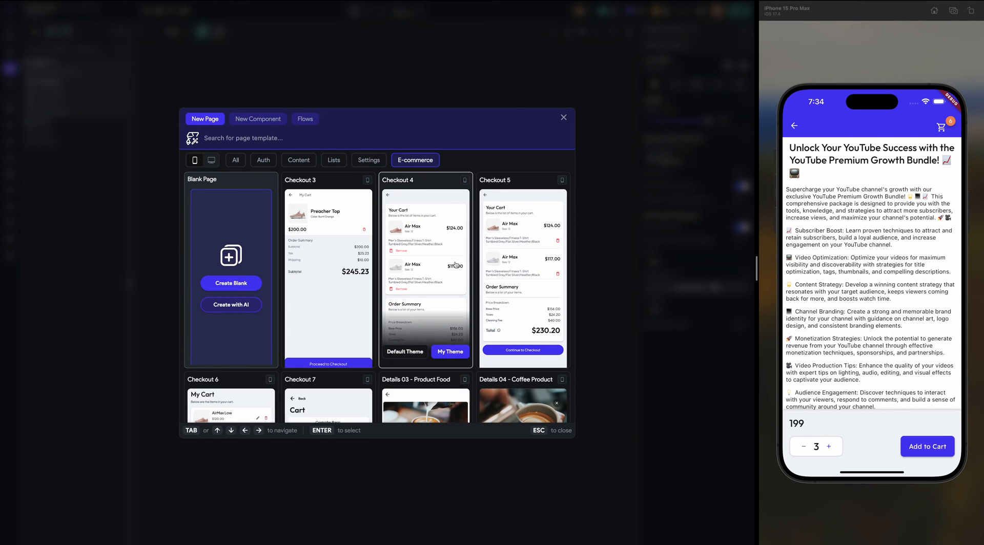
pyautogui.scroll(-3, 519, 259)
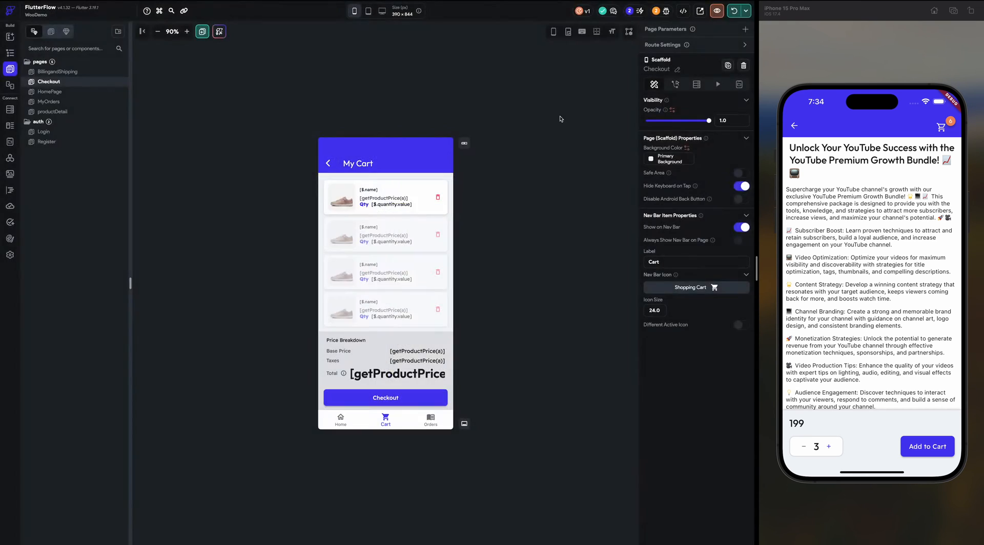
# Show the Checkout page's widget tree and its backend query using the cart API call
pyautogui.click(13, 52)
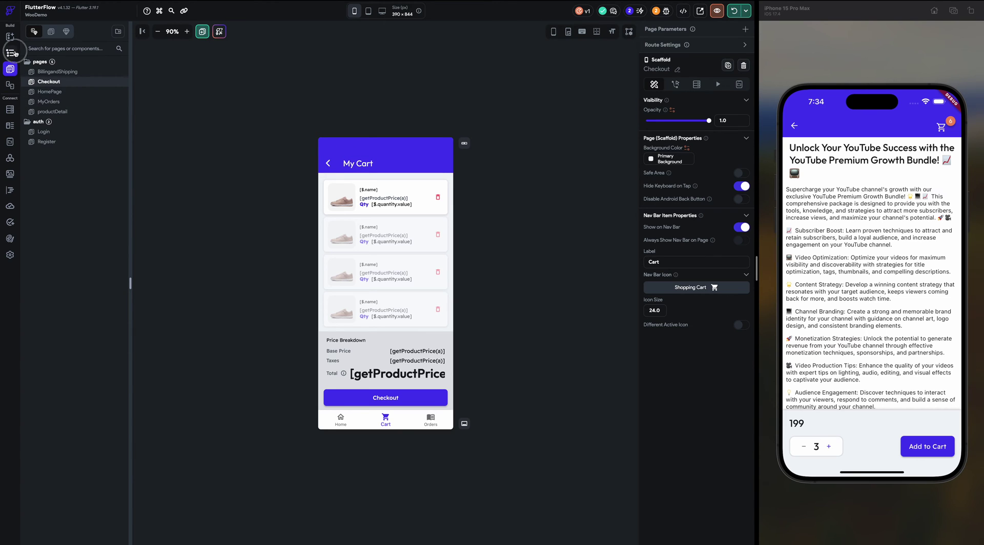
pyautogui.click(696, 85)
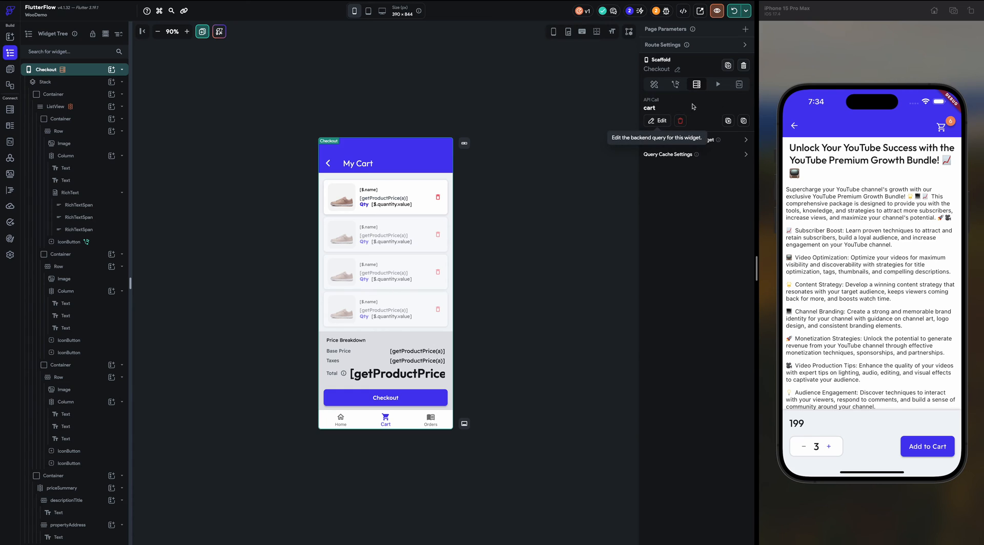
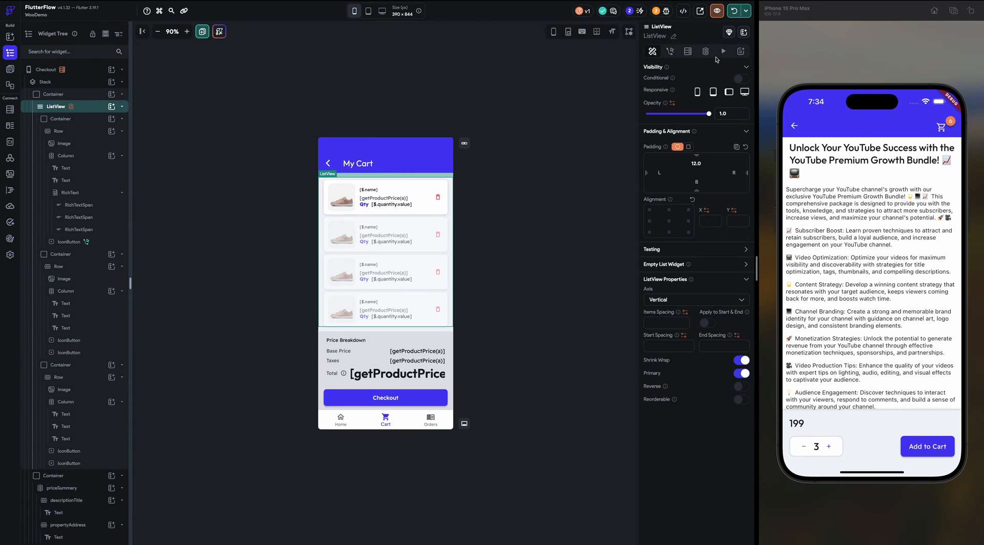
# Show the ListView's Generate Children settings: cartitems variable sourced from JSON path $.items, confirmed
pyautogui.click(704, 52)
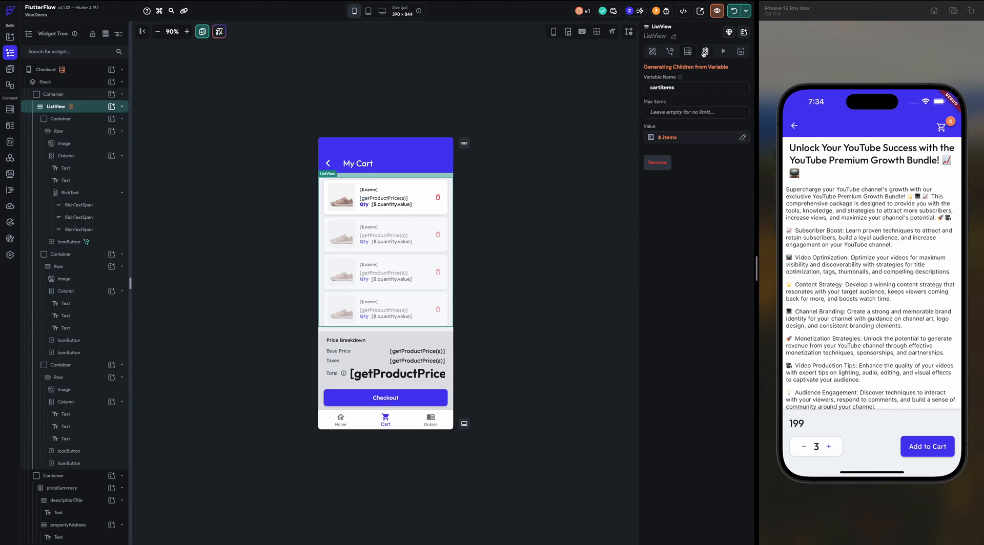
pyautogui.doubleClick(677, 86)
pyautogui.click(742, 137)
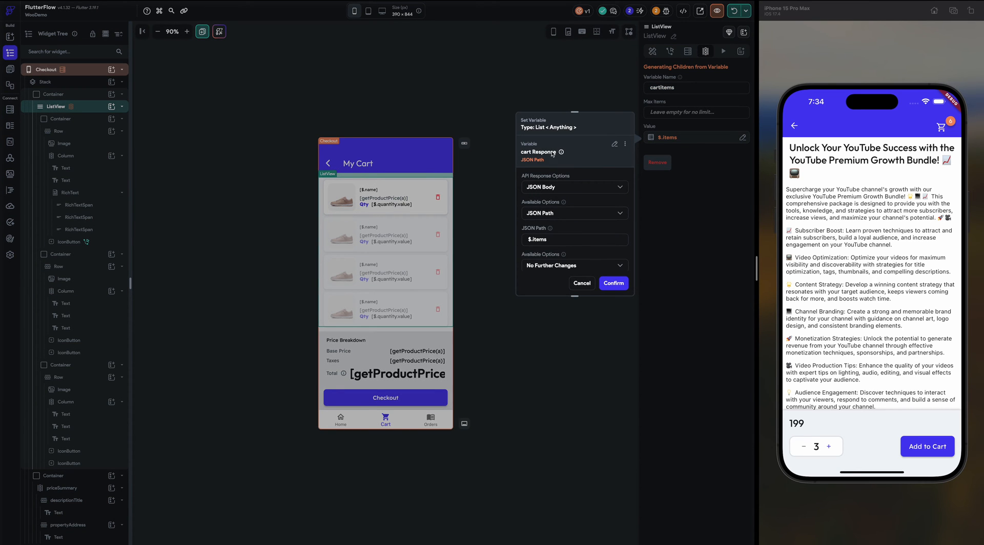
pyautogui.click(614, 284)
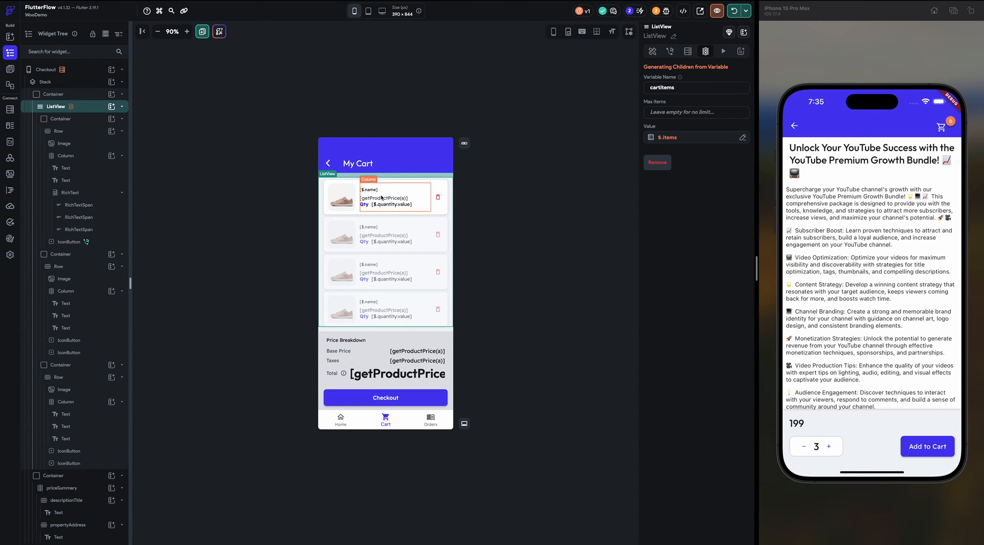
# Preview My Cart with real products and 3689.0 total, then select the first row's delete IconButton
pyautogui.click(404, 206)
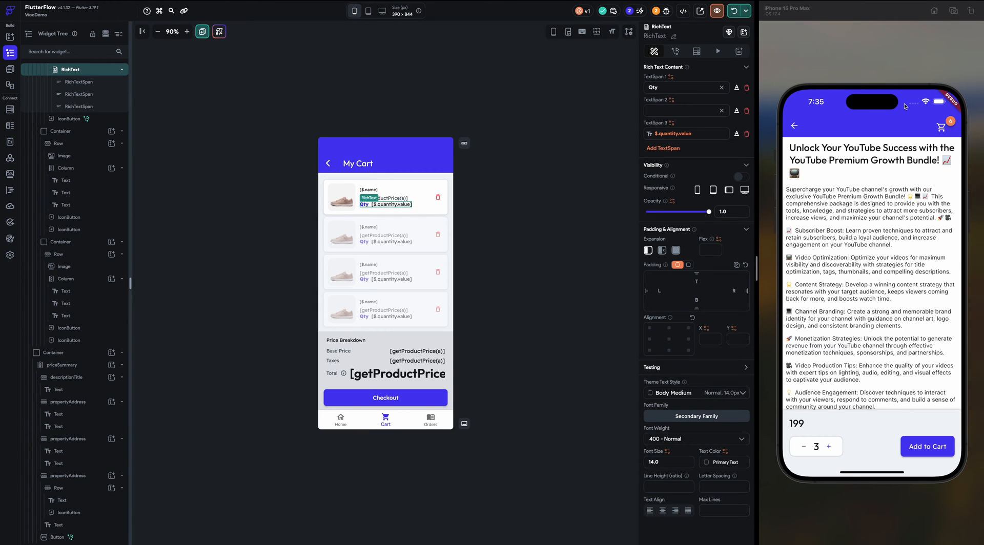
pyautogui.click(945, 128)
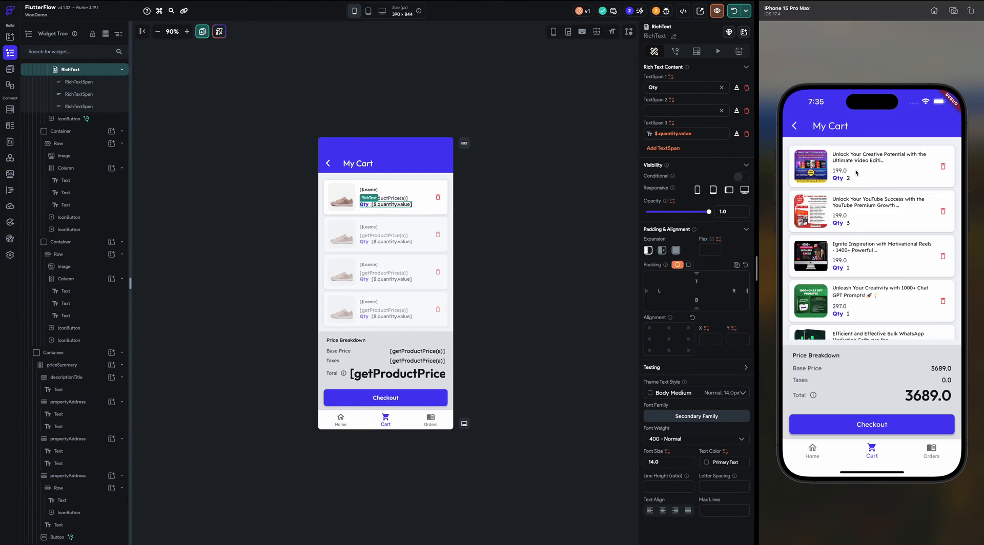
pyautogui.moveTo(850, 278)
pyautogui.mouseDown()
pyautogui.moveTo(865, 194)
pyautogui.moveTo(865, 267)
pyautogui.mouseUp()
pyautogui.click(478, 210)
pyautogui.click(437, 199)
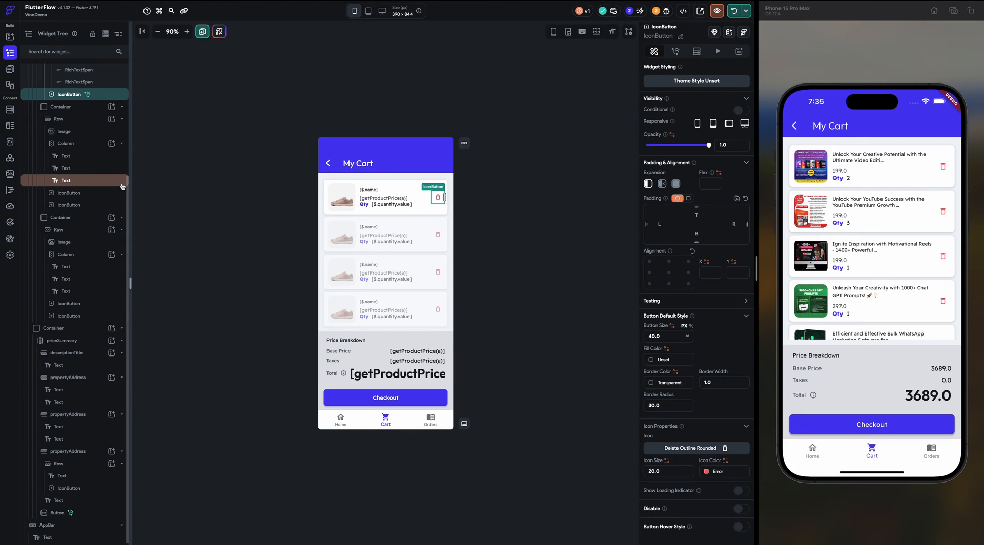
# Inspect cocart's deleteItemFromCart call (v2/cart/item/[itemkey], Response & Test), then return to the Widget Tree
pyautogui.click(10, 157)
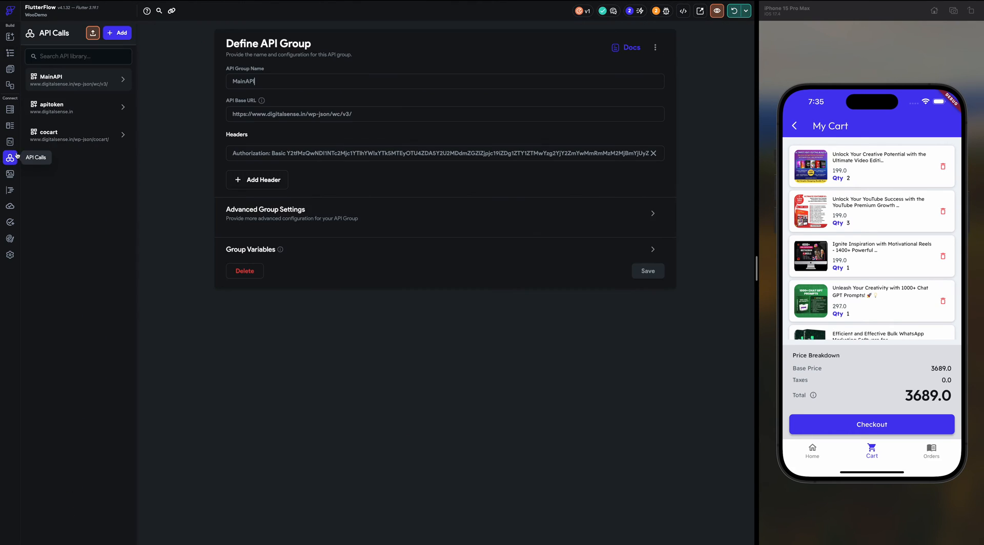
pyautogui.click(56, 140)
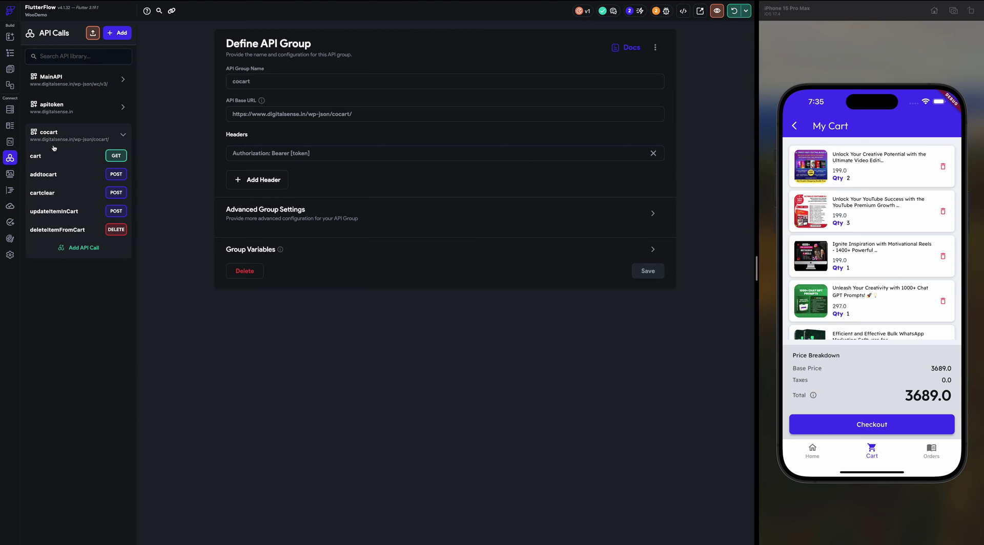
pyautogui.click(59, 232)
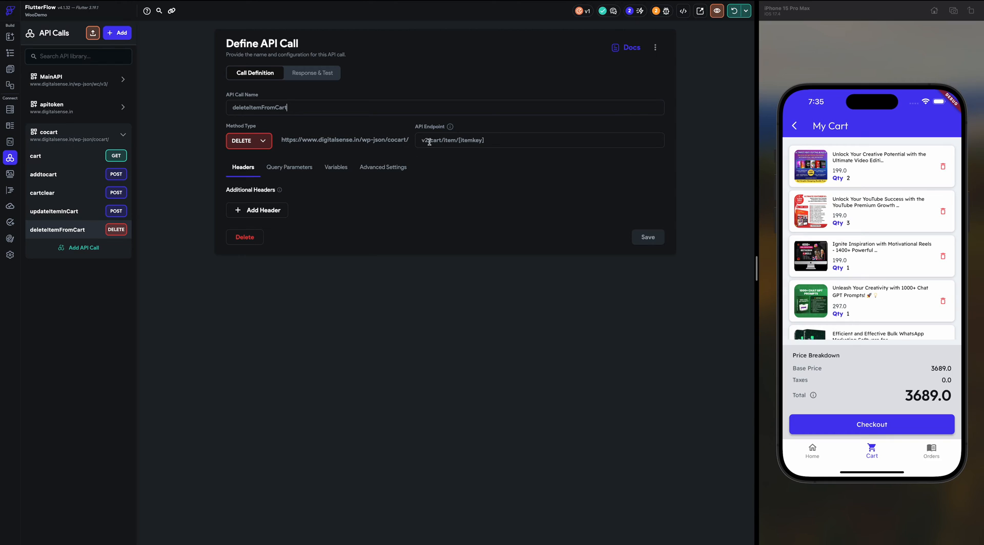
pyautogui.moveTo(422, 141); pyautogui.dragTo(484, 138)
pyautogui.click(321, 74)
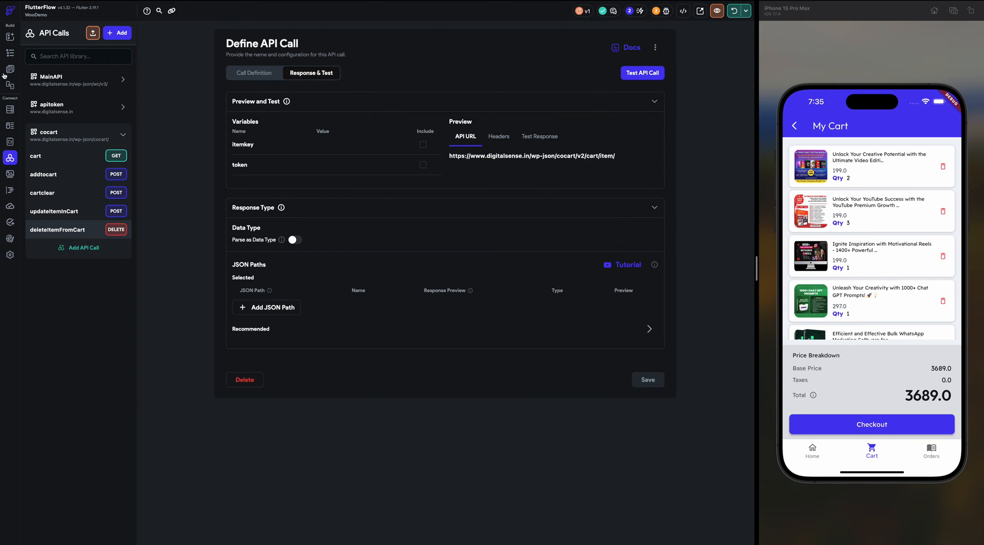
pyautogui.click(10, 52)
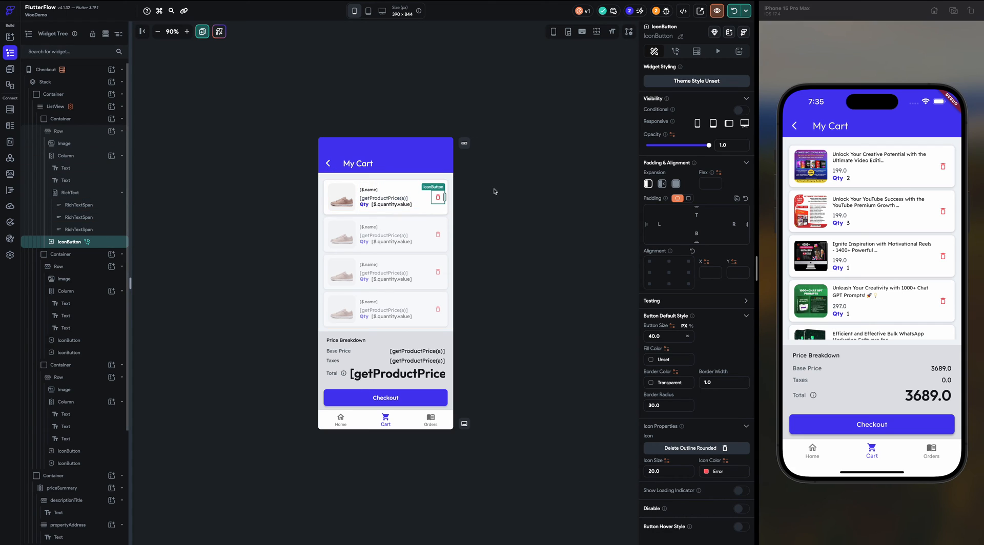
# Open the delete IconButton's tap action flow in the Action Flow Editor
pyautogui.click(675, 50)
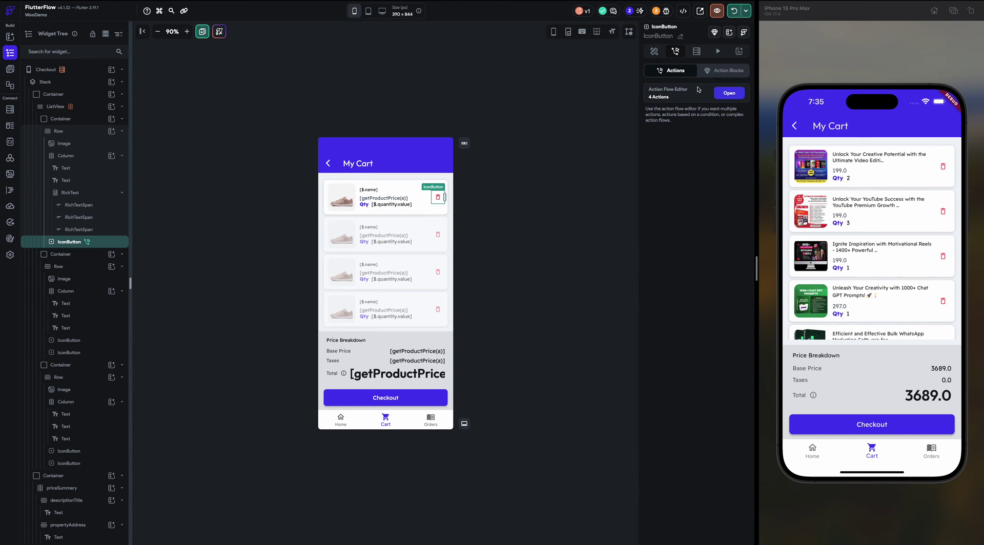
pyautogui.click(729, 93)
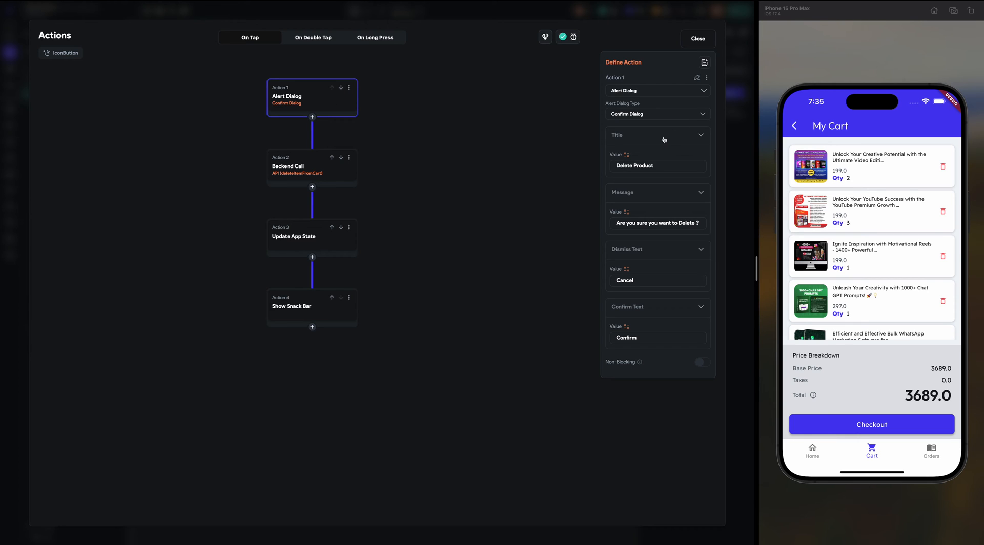
# Delete the first product in the preview (total drops to 3291.0) and select the Action 2 Backend Call card
pyautogui.click(943, 167)
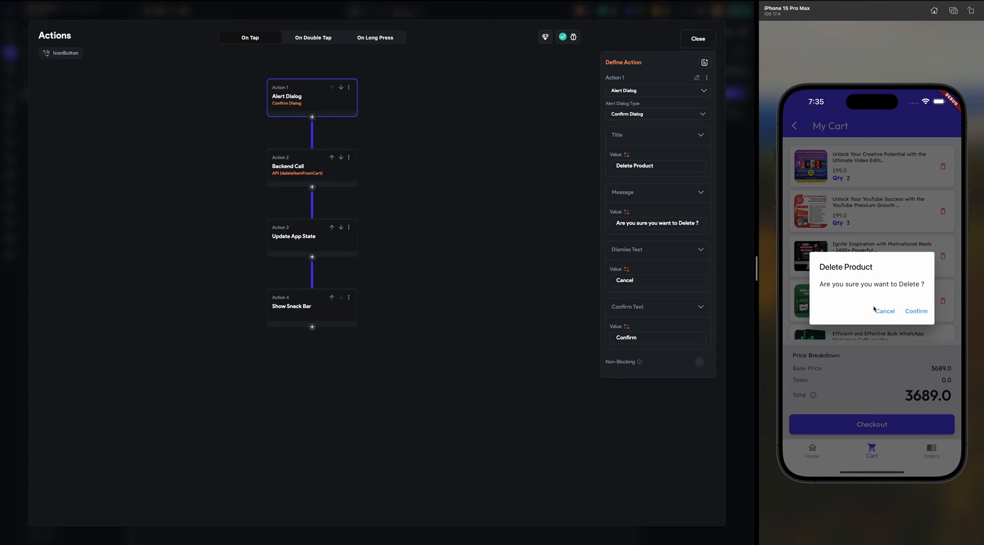
pyautogui.click(883, 312)
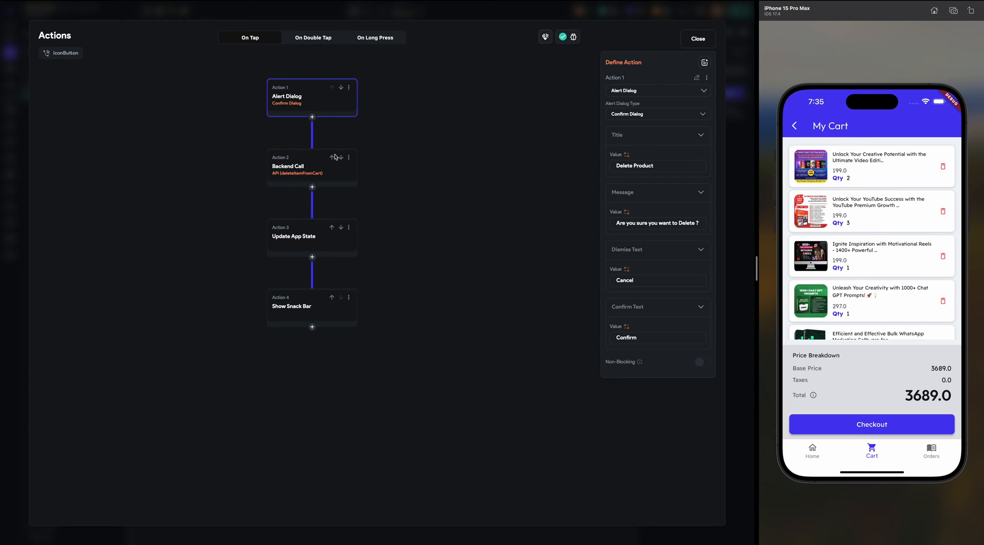
pyautogui.click(311, 160)
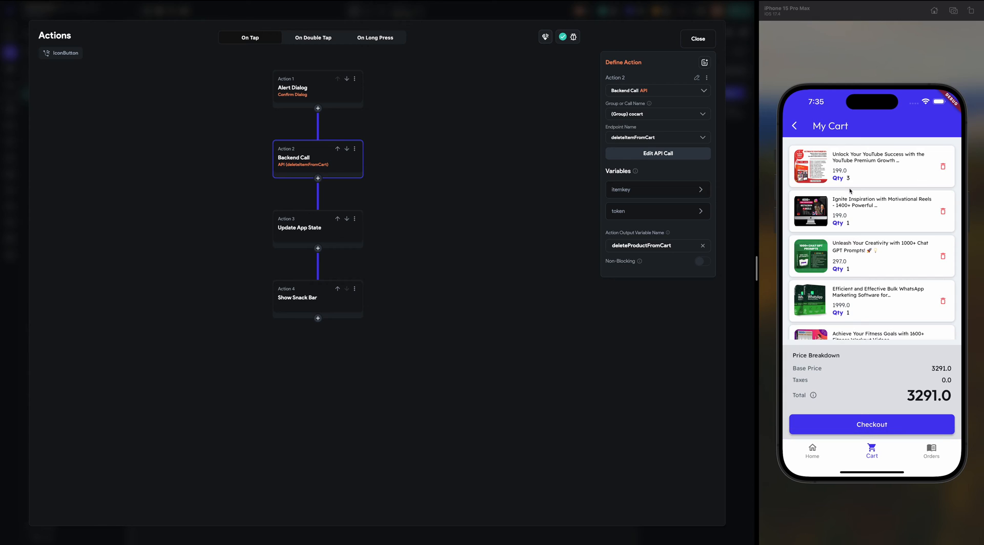
# Expand itemkey ($.item_key) and token variables, then view Action 3's cartCount -1 app state update
pyautogui.click(626, 193)
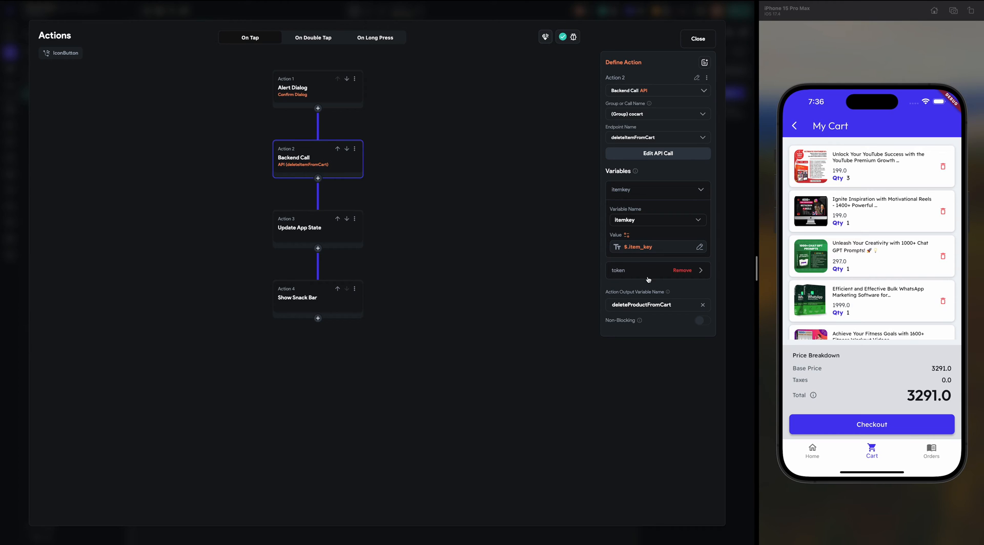
pyautogui.click(646, 273)
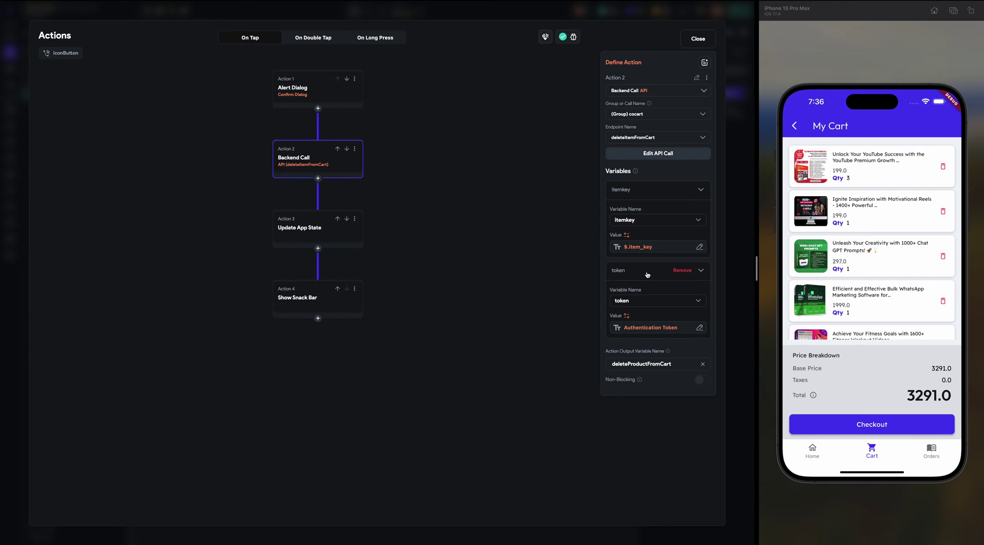
pyautogui.click(301, 231)
pyautogui.moveTo(645, 179); pyautogui.dragTo(598, 177)
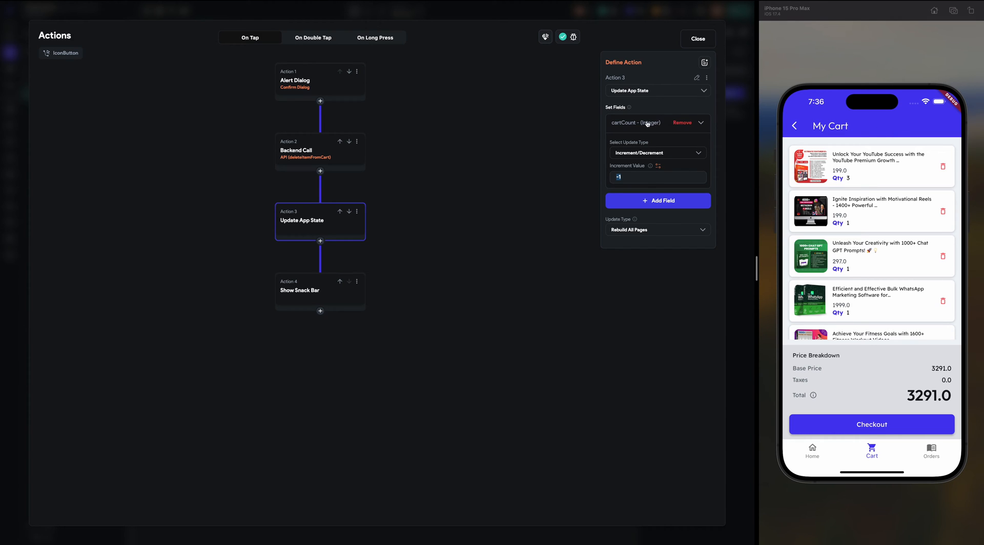
# Reload the cart in the preview, review Action 4's 'Item Removed From Cart' snack bar, and close the flow
pyautogui.click(796, 127)
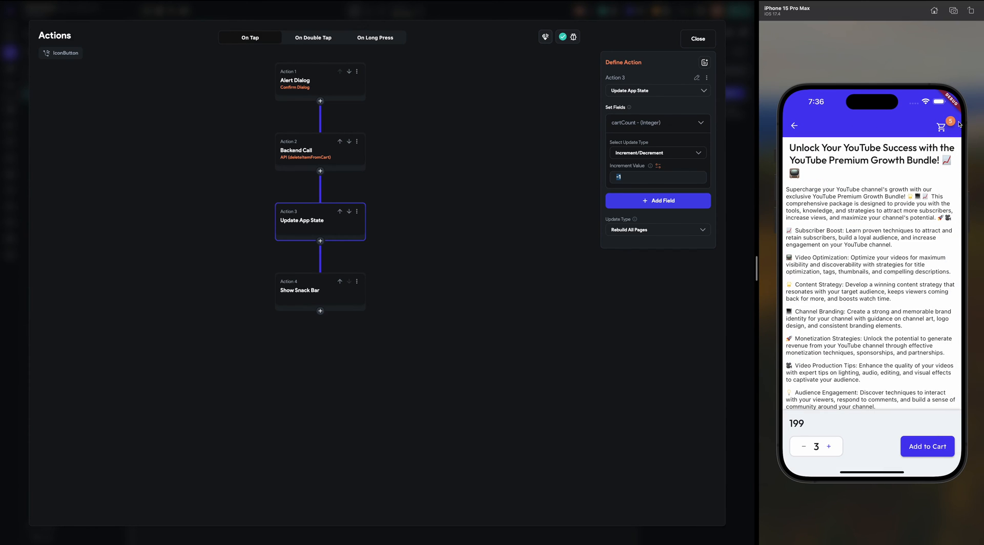
pyautogui.click(939, 128)
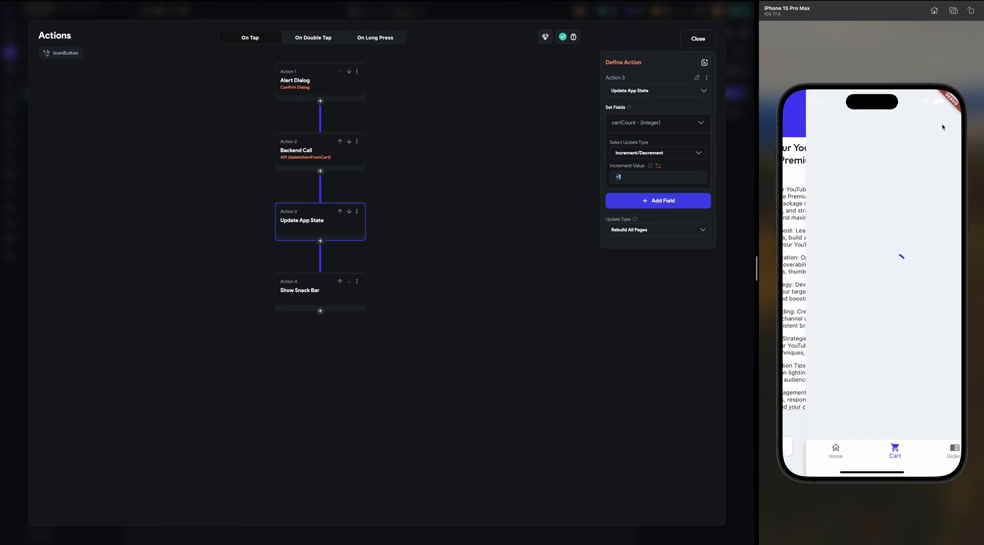
pyautogui.click(318, 293)
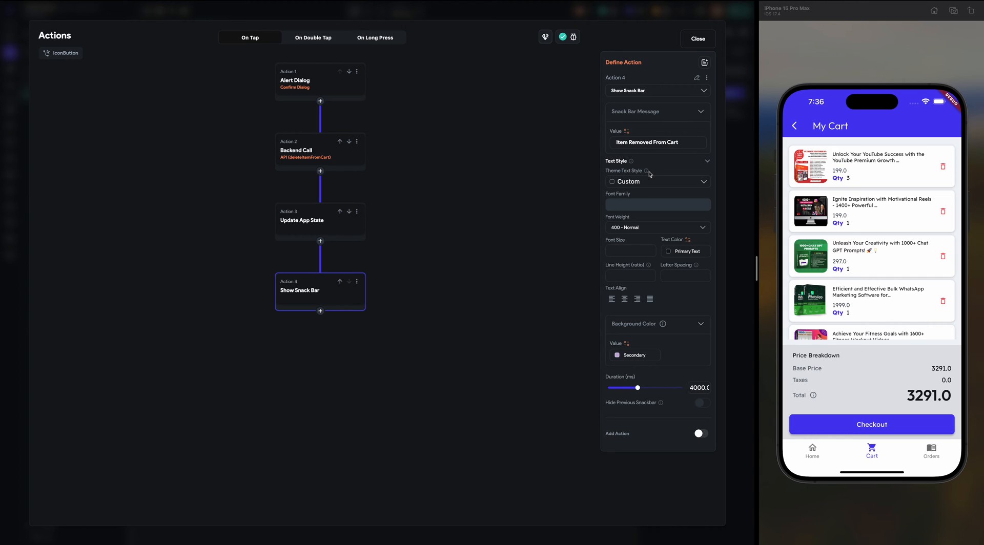
pyautogui.click(697, 38)
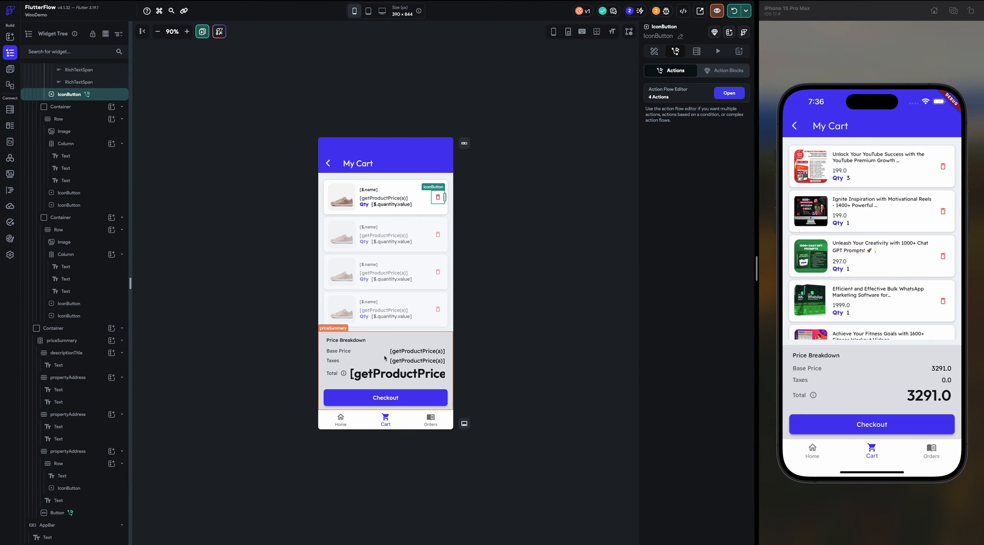
# Confirm Base Price's getProductPrice binding to the cart subtotal
pyautogui.click(412, 351)
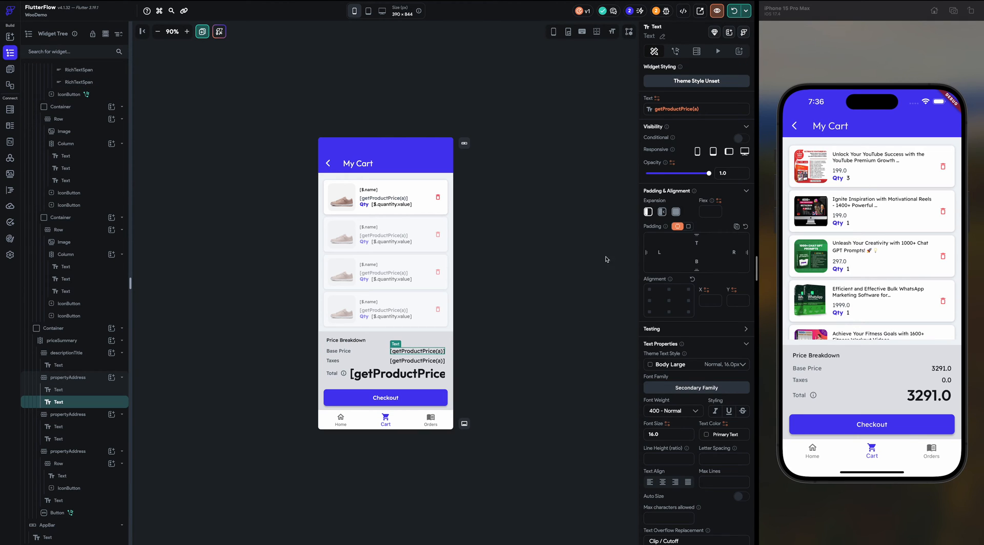
pyautogui.click(658, 99)
pyautogui.scroll(-1, 548, 225)
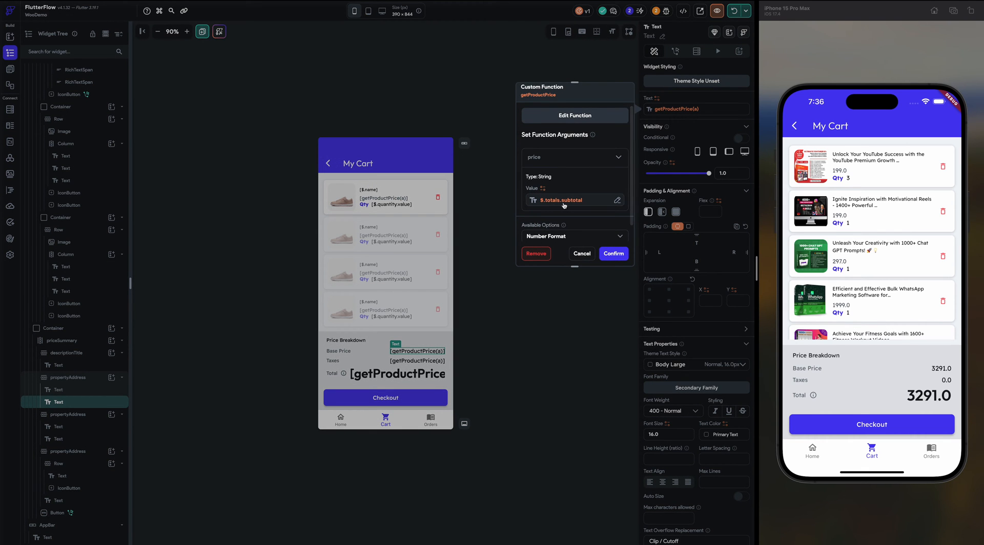
pyautogui.click(608, 253)
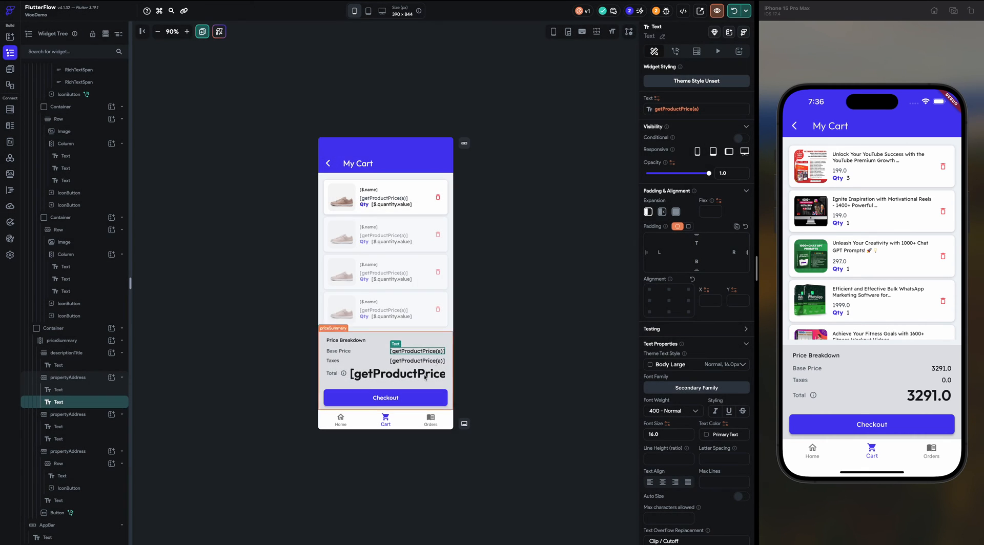
# Inspect the Total text's getProductPrice binding to $.totals.total and cancel without changes
pyautogui.click(417, 373)
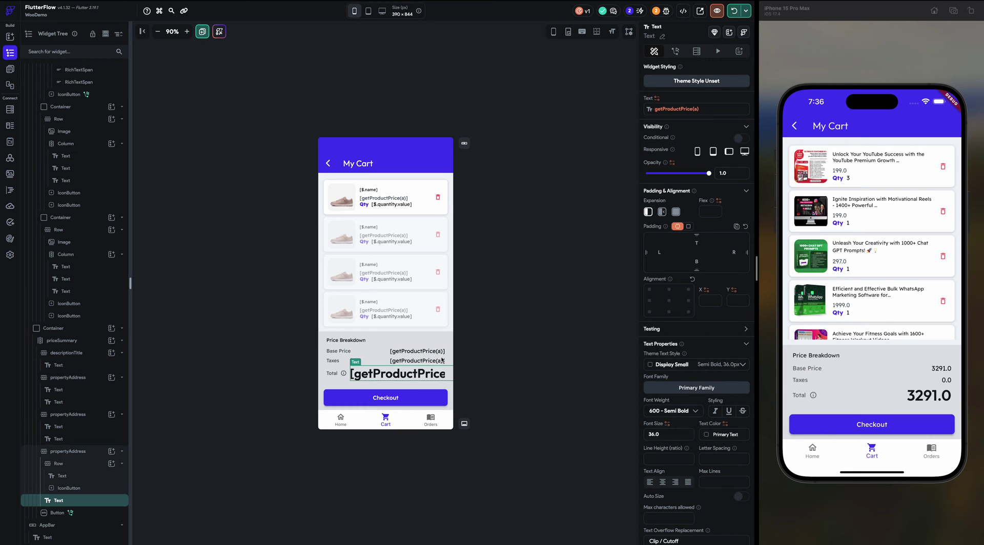
pyautogui.click(657, 98)
pyautogui.scroll(-1, 580, 193)
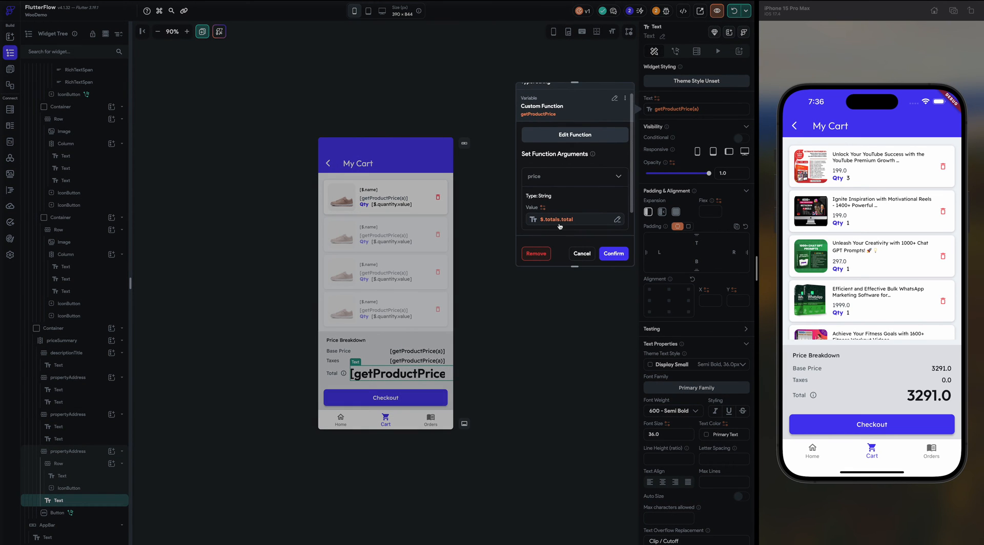
pyautogui.click(588, 252)
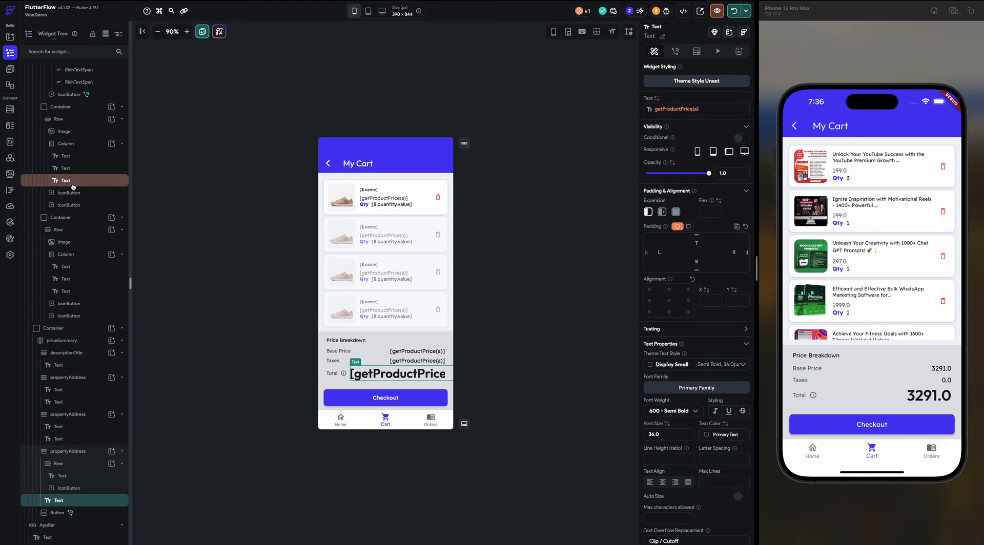
pyautogui.scroll(-1, 94, 463)
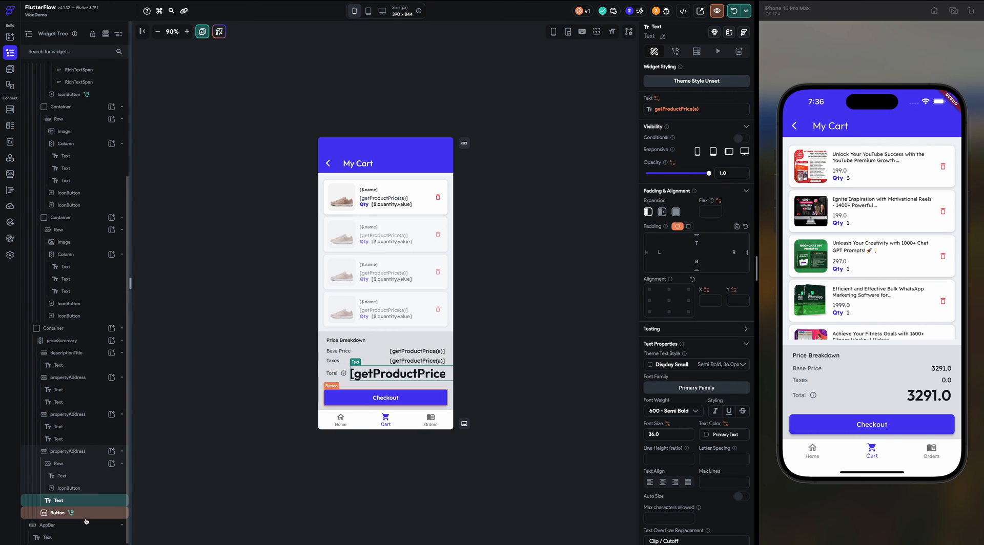
# Verify Checkout navigates to BillingandShipping passing cart items as products, then tap Checkout in the preview
pyautogui.click(86, 518)
pyautogui.click(675, 51)
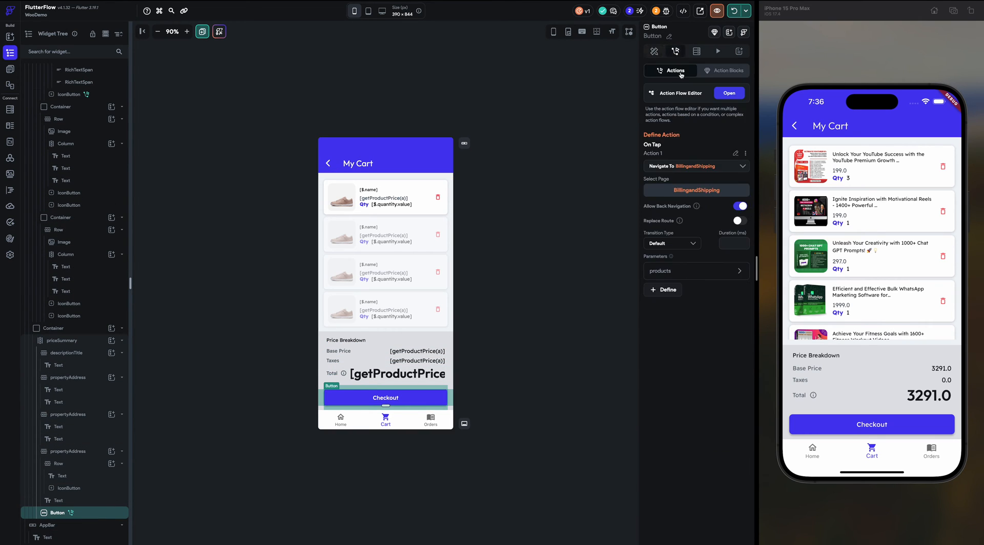
pyautogui.click(730, 93)
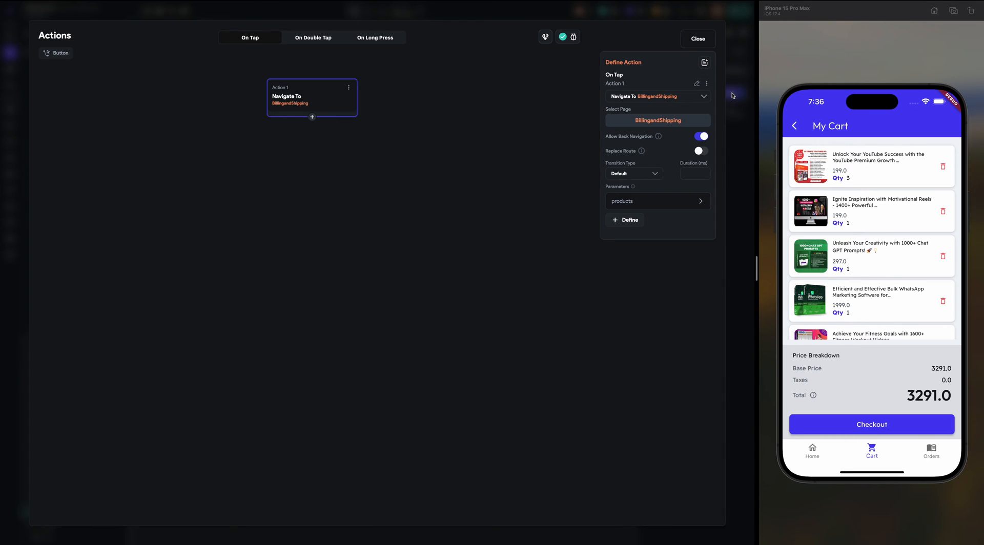
pyautogui.click(641, 202)
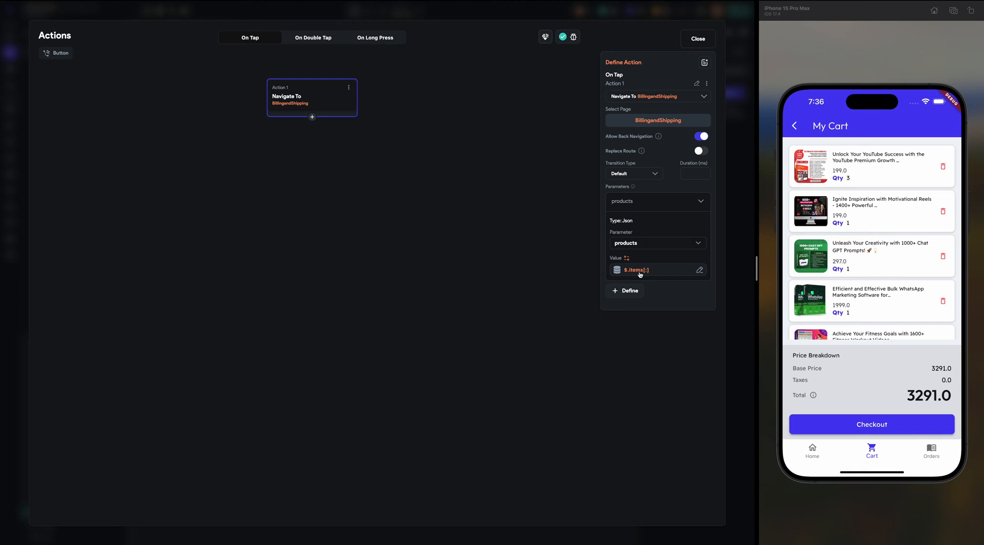
pyautogui.click(695, 38)
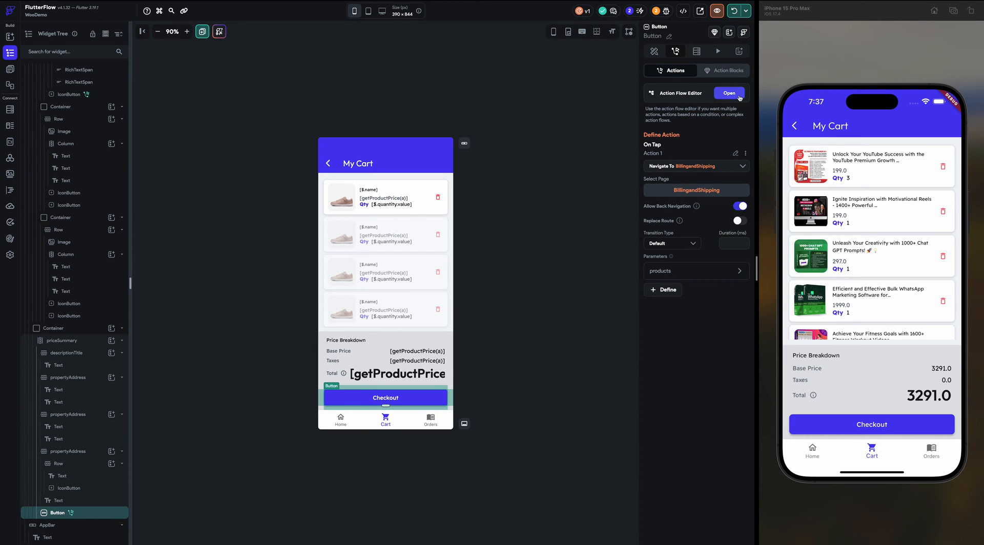
pyautogui.click(861, 419)
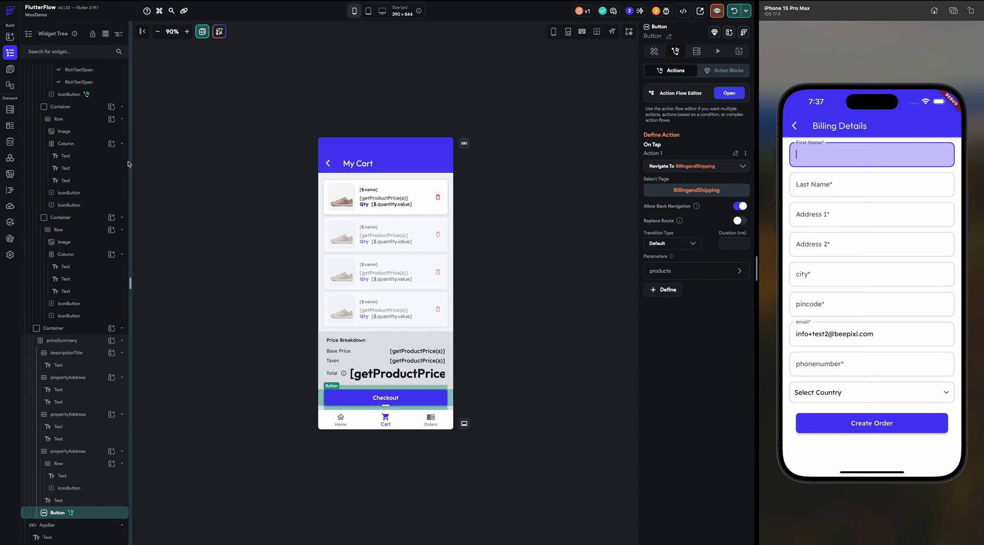
# Open MainAPI's createOrder call Body and locate the line_items key mapped to the products variable
pyautogui.click(11, 158)
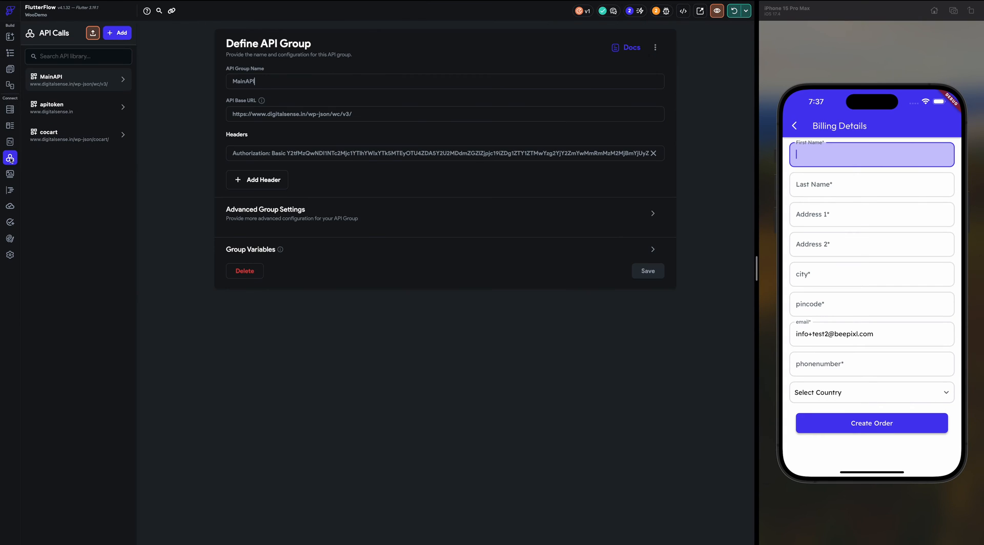
pyautogui.click(56, 141)
pyautogui.click(57, 83)
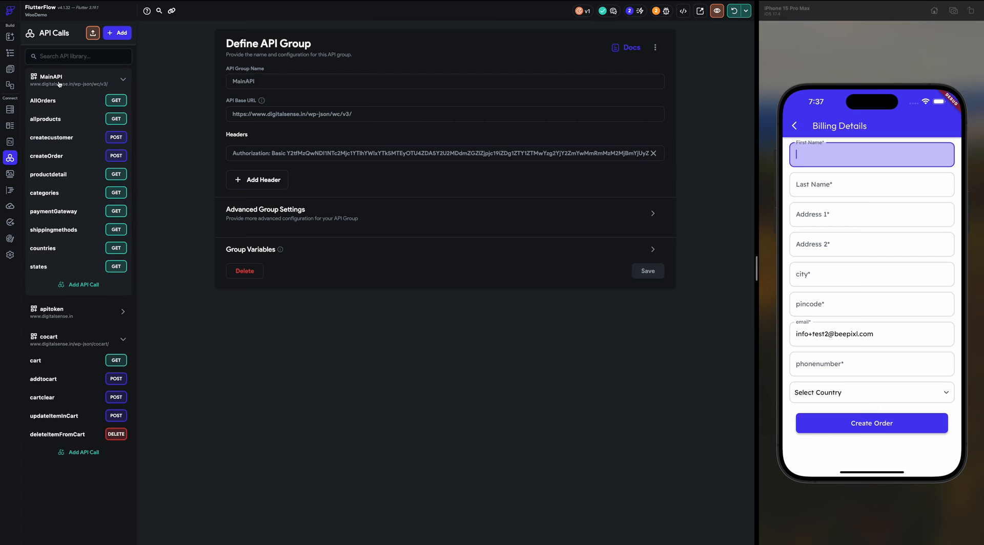
pyautogui.click(50, 156)
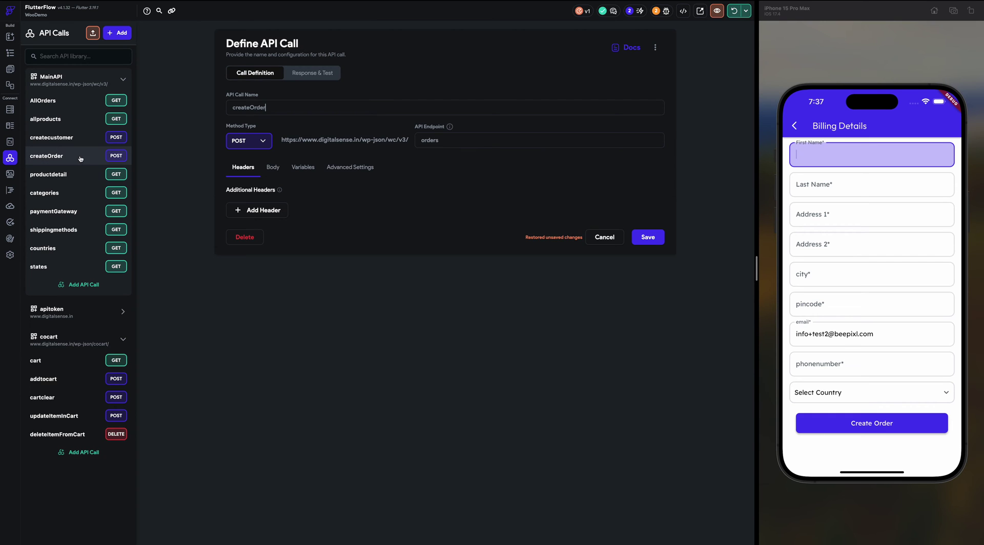
pyautogui.click(274, 169)
pyautogui.scroll(-2, 308, 223)
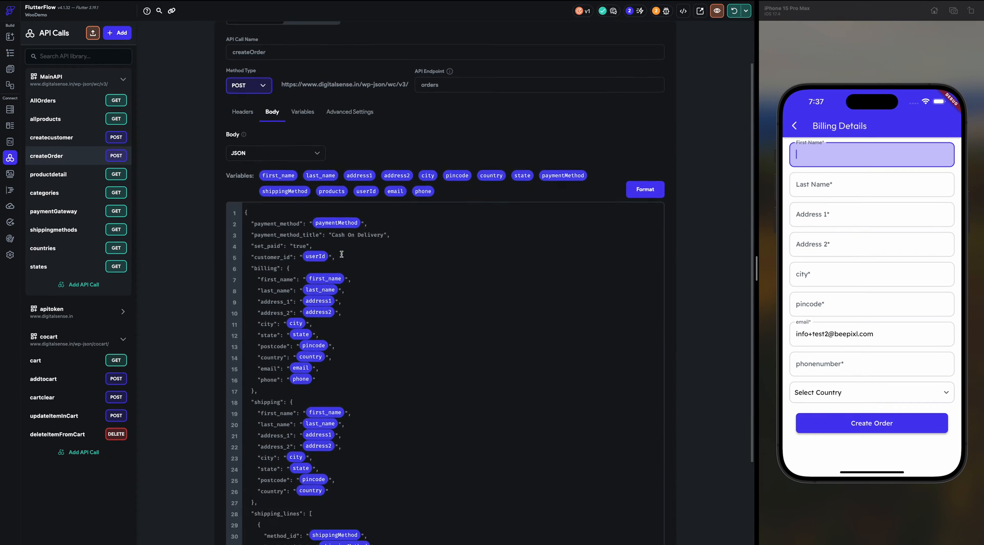
pyautogui.scroll(-2, 340, 257)
pyautogui.scroll(-1, 341, 256)
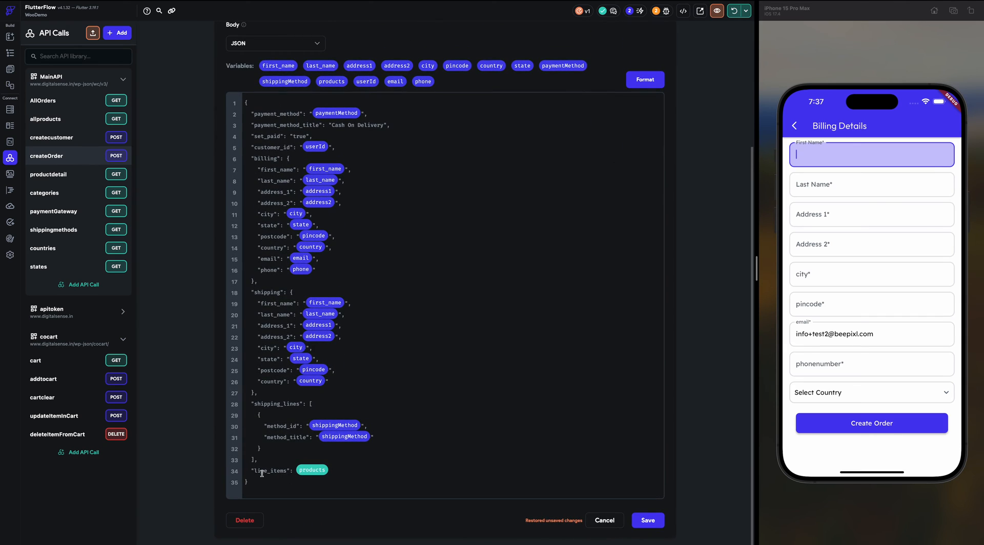
pyautogui.doubleClick(262, 470)
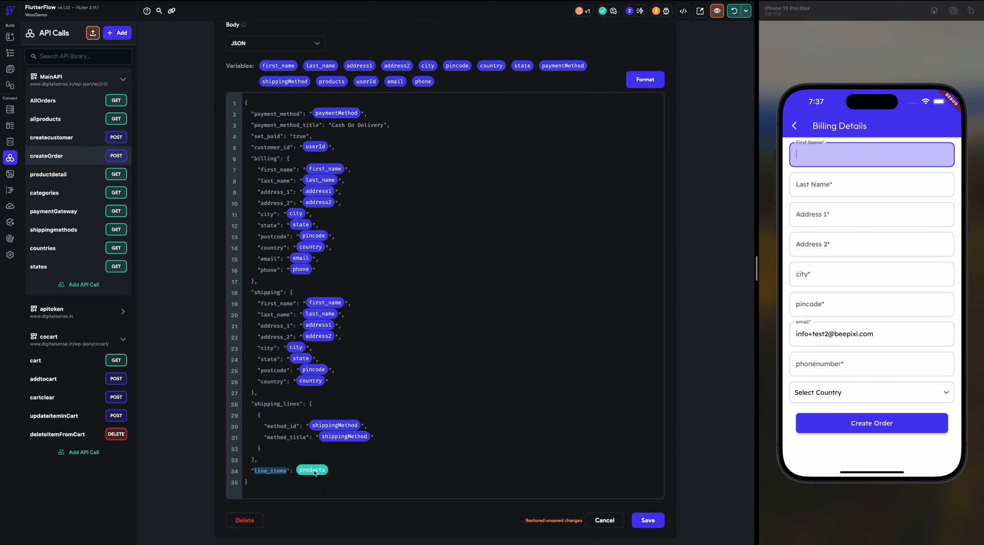
pyautogui.click(357, 468)
# Review the lineItems function under Custom Code, highlighting its products argument and quantity key
pyautogui.click(11, 190)
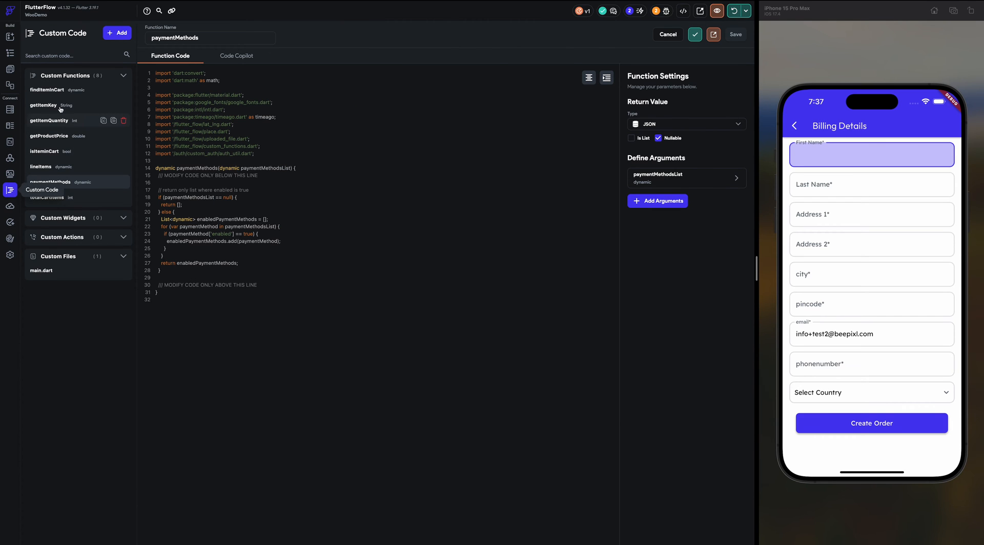
pyautogui.click(55, 166)
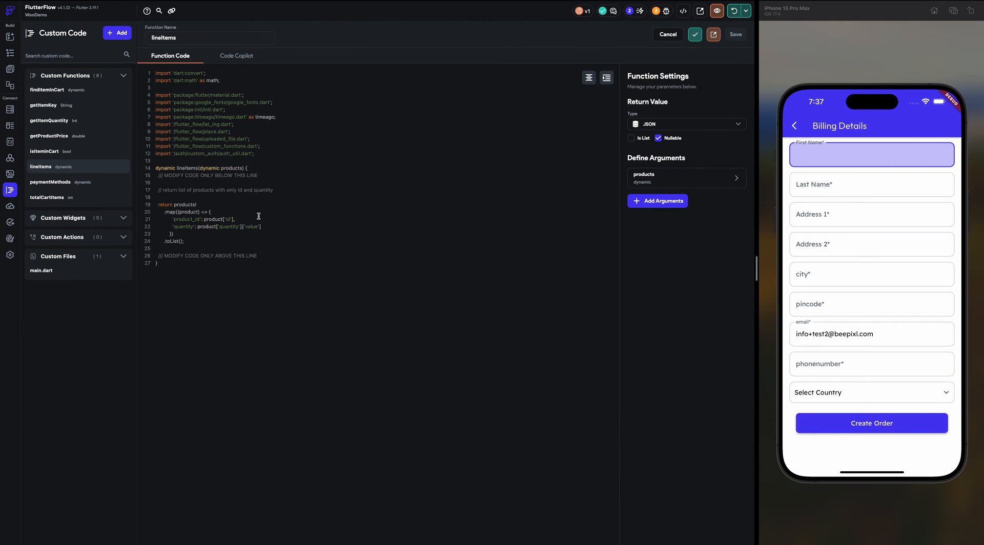
pyautogui.doubleClick(229, 167)
pyautogui.click(192, 219)
pyautogui.doubleClick(186, 227)
# Navigate to the BillingandShipping page and select its page root in the Widget Tree
pyautogui.click(11, 52)
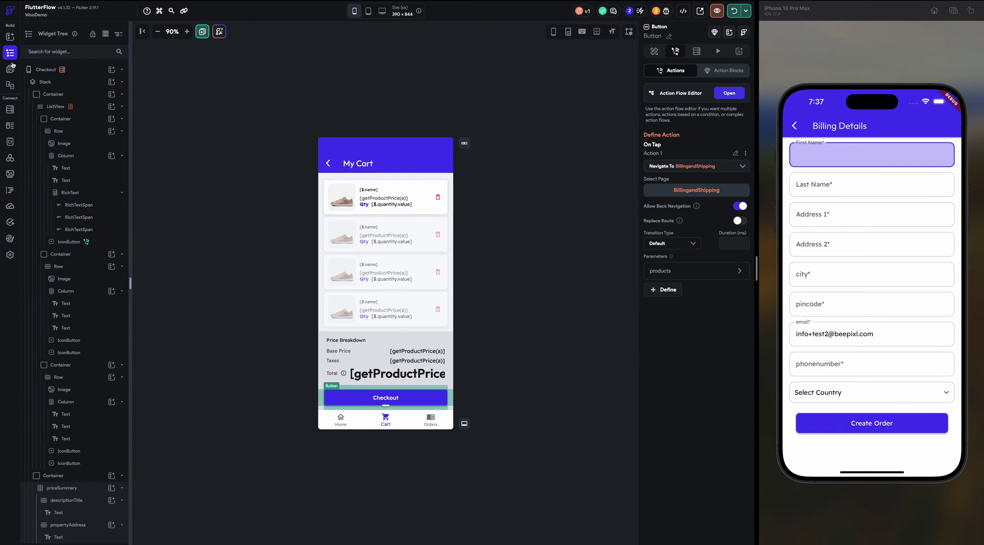
pyautogui.click(11, 158)
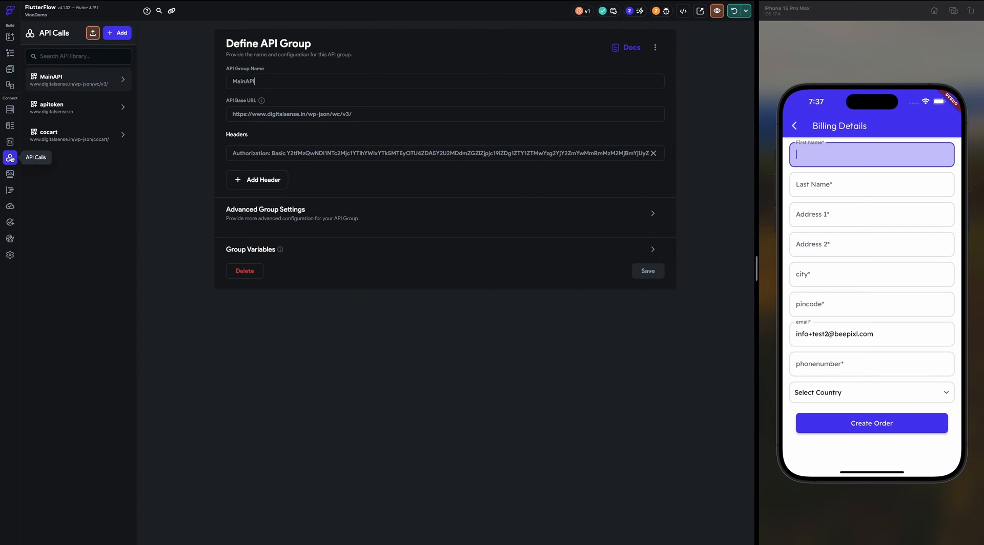
pyautogui.click(12, 71)
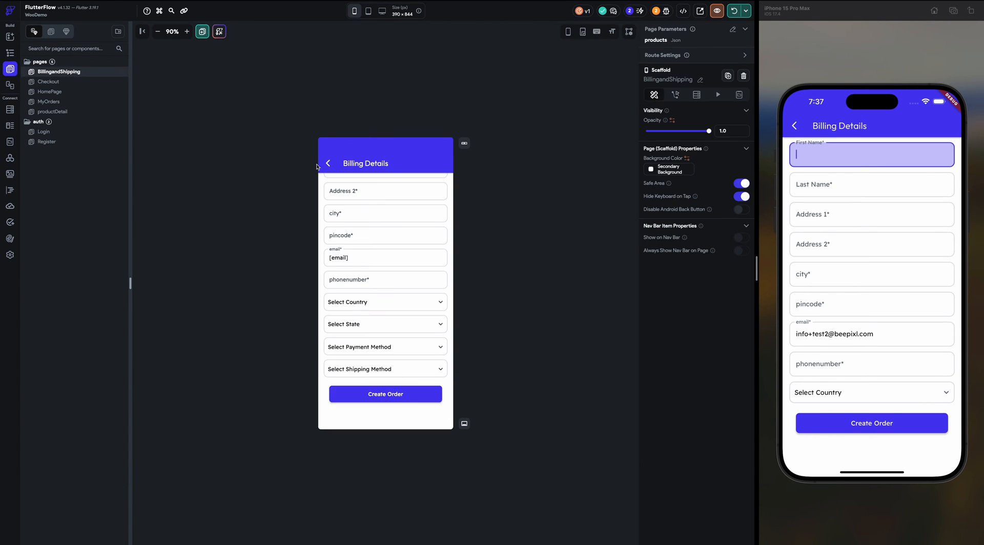
pyautogui.click(7, 53)
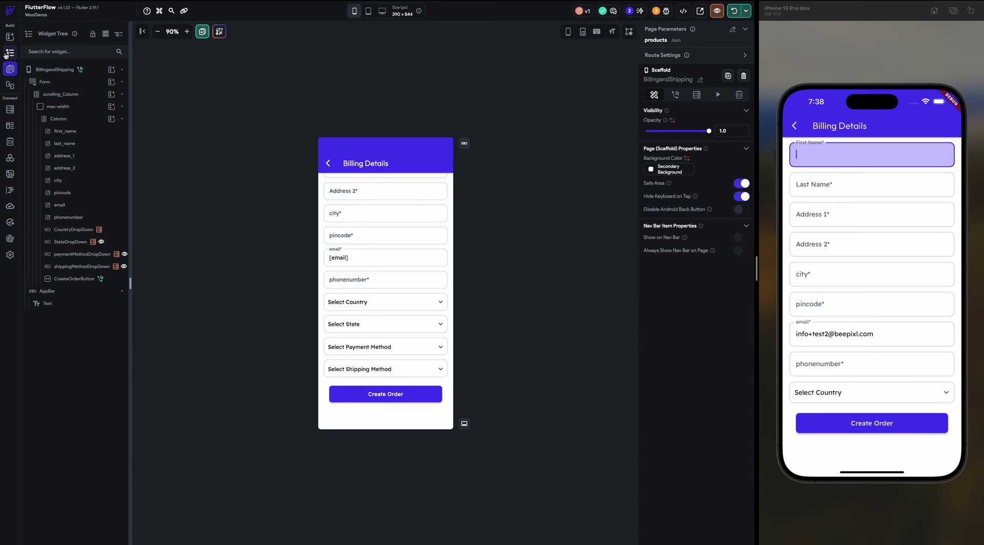
pyautogui.click(62, 70)
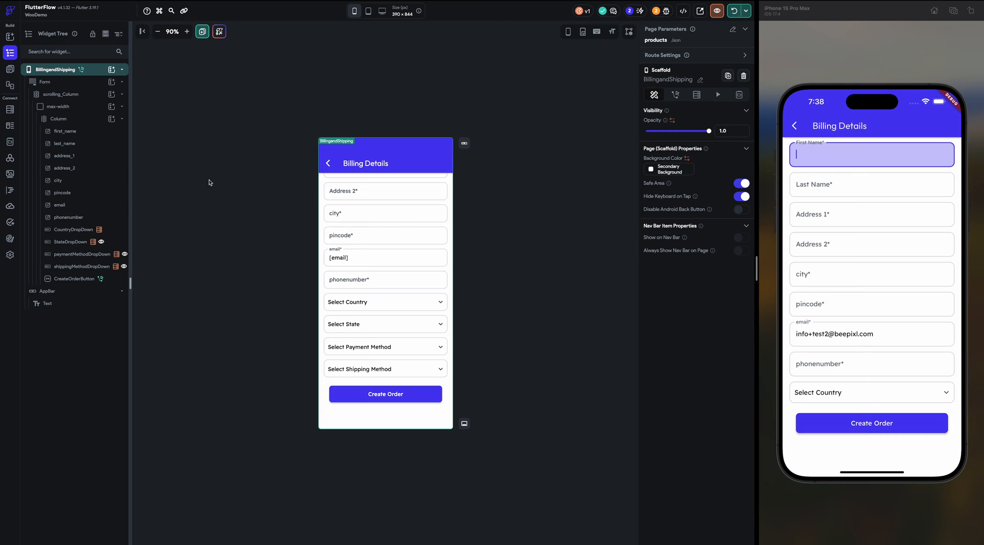
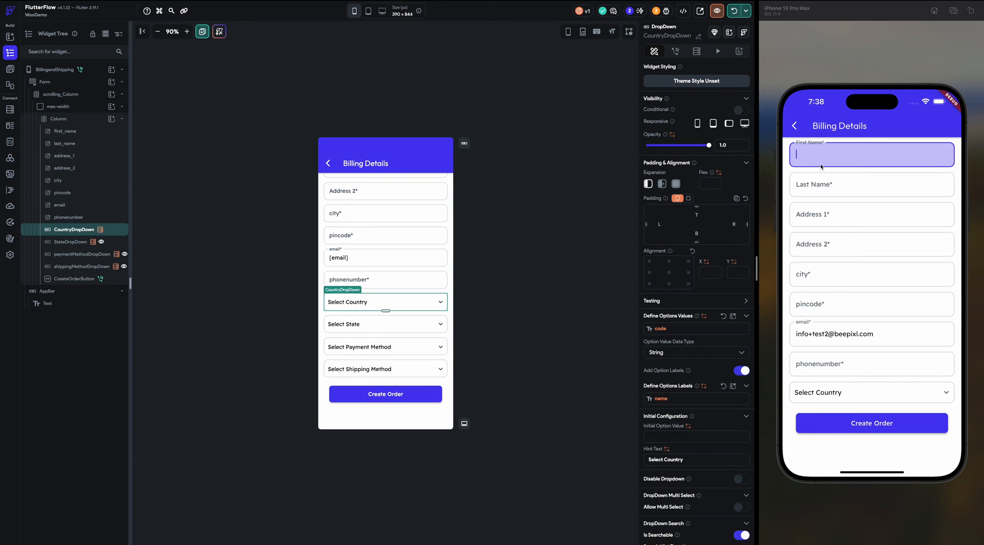
# Enter first and last name, two address lines, city, pincode and phone number in the billing form
pyautogui.click(820, 161)
pyautogui.write('A')
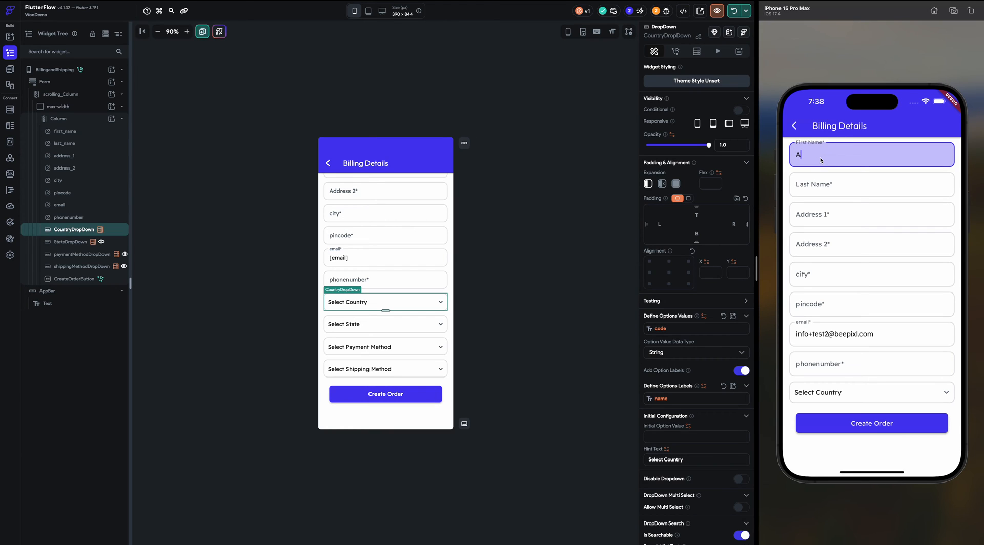
pyautogui.write('bhishek')
pyautogui.press('Tab')
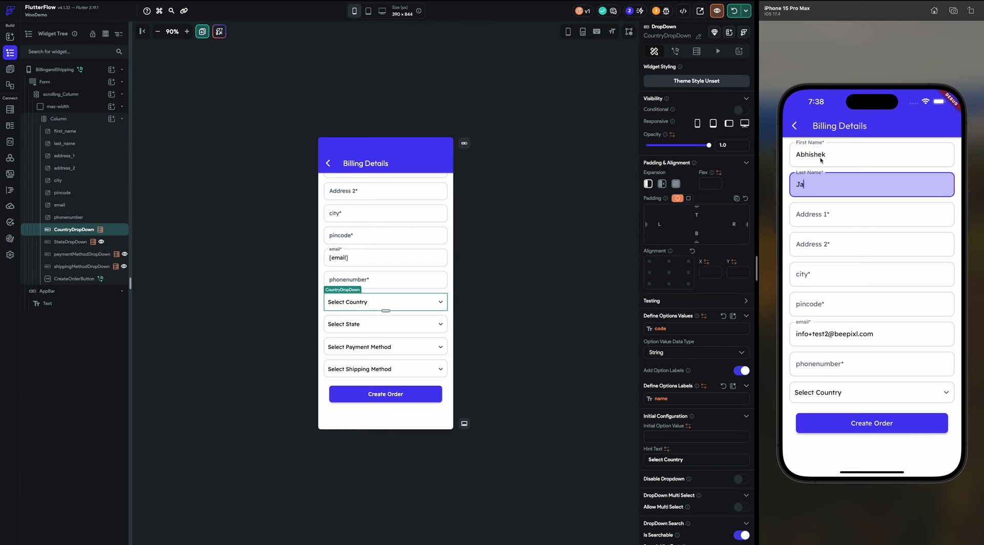
pyautogui.write('in')
pyautogui.press('Tab')
pyautogui.write('avsari')
pyautogui.press('Tab')
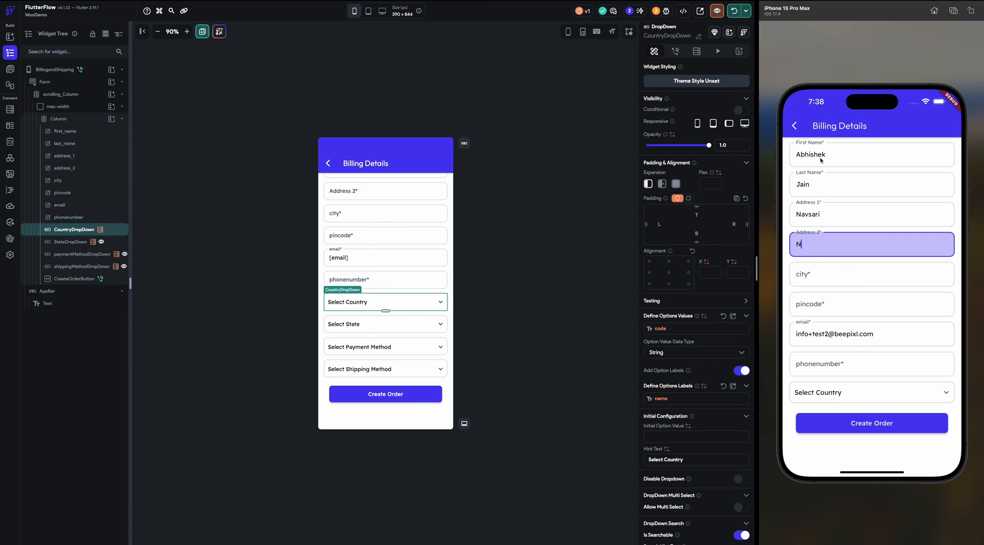
pyautogui.write('avsari')
pyautogui.press('Tab')
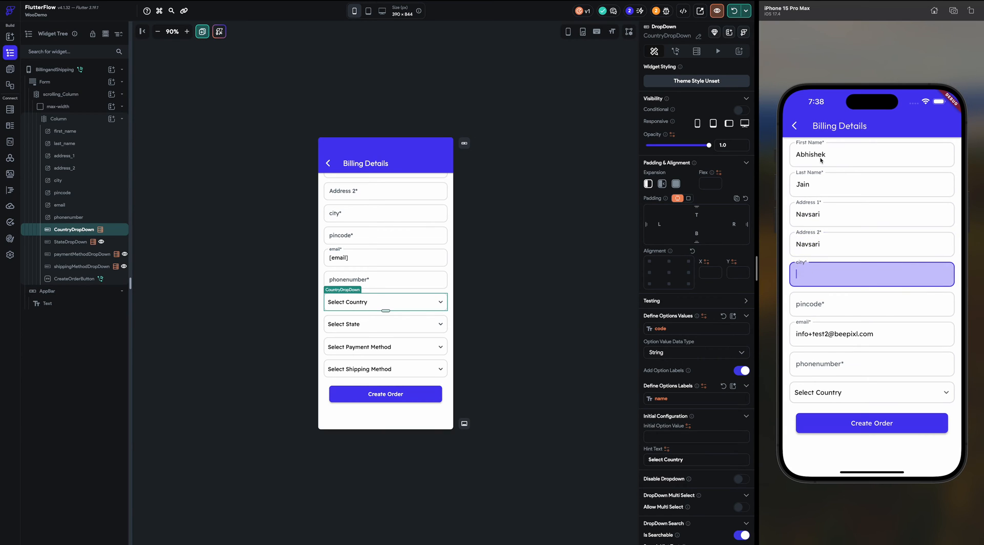
pyautogui.write('vsari')
pyautogui.press('Tab')
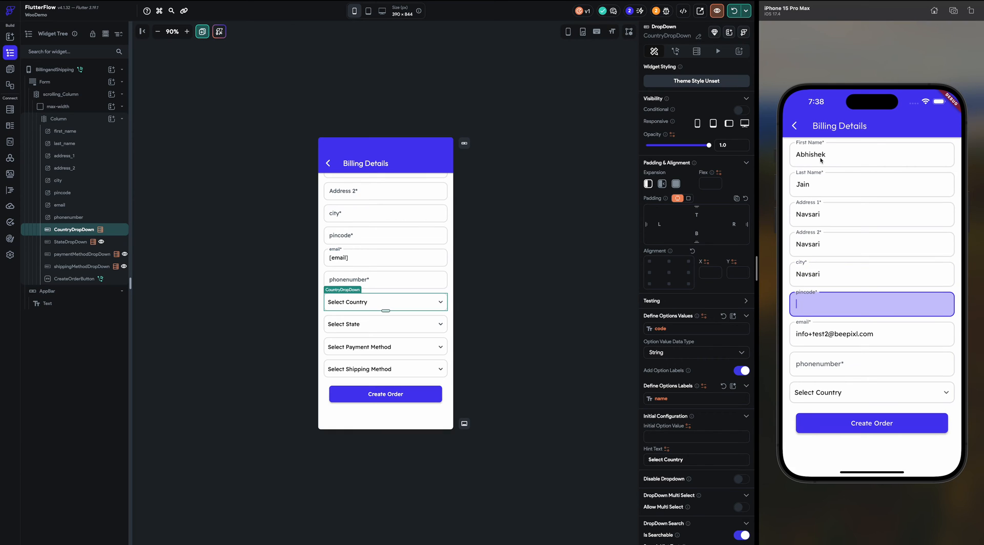
pyautogui.write('96445')
pyautogui.press('Tab')
pyautogui.press('Tab')
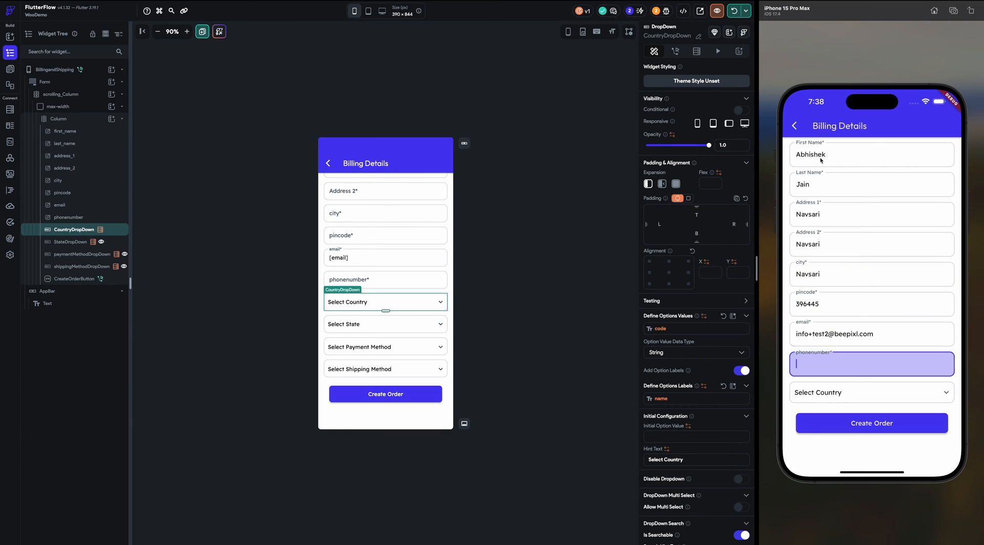
pyautogui.write('8765432110')
pyautogui.press('BackSpace')
pyautogui.press('BackSpace')
# Choose India as the country, then show the MainAPI group's calls in the API library
pyautogui.click(860, 395)
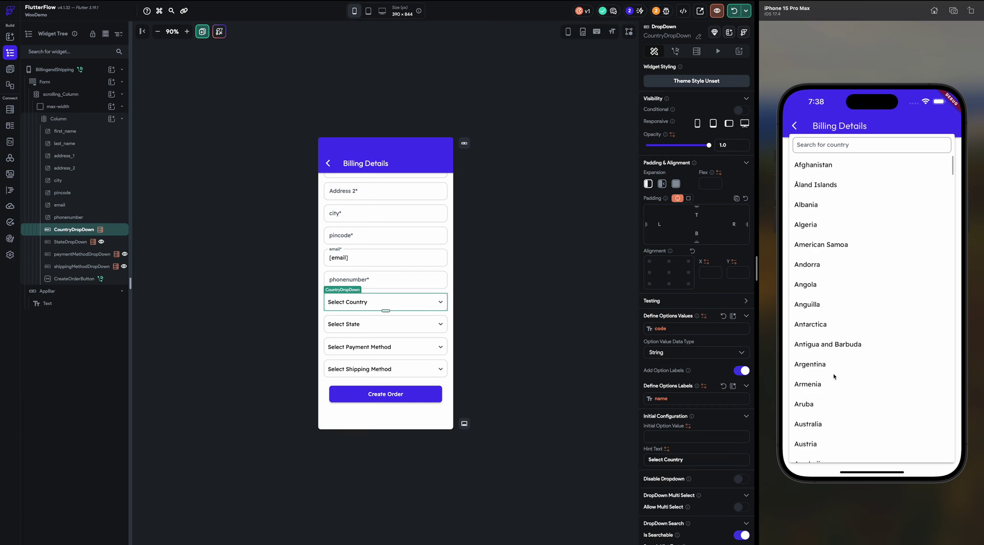
pyautogui.click(829, 145)
pyautogui.write('India')
pyautogui.click(804, 184)
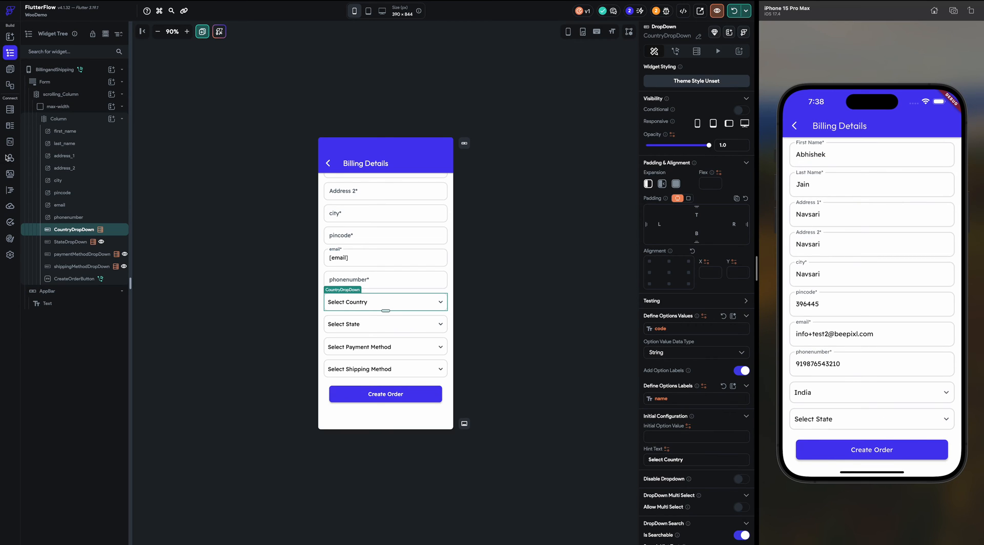
pyautogui.click(11, 157)
pyautogui.click(66, 73)
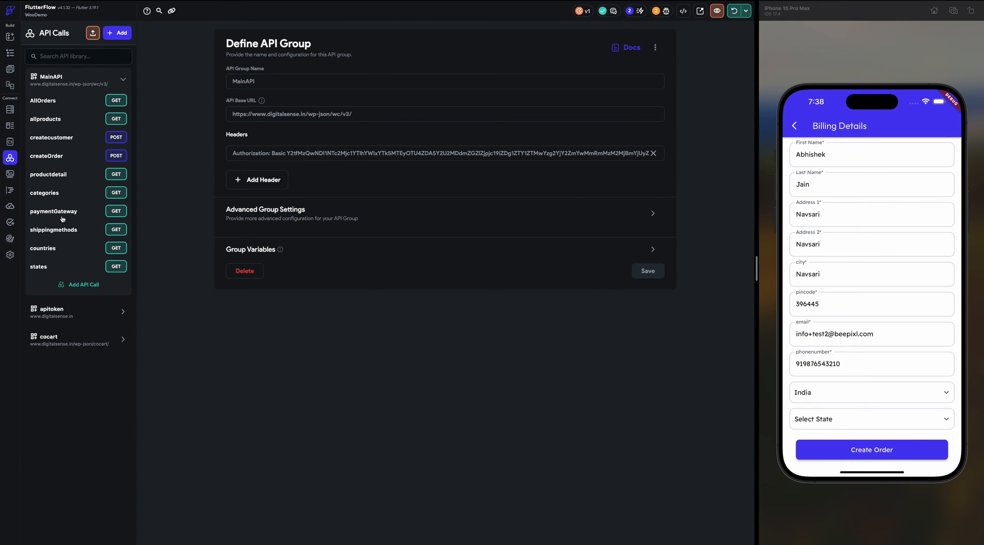
# Review the countries and states call definitions and the states call's response settings
pyautogui.click(54, 342)
pyautogui.click(61, 308)
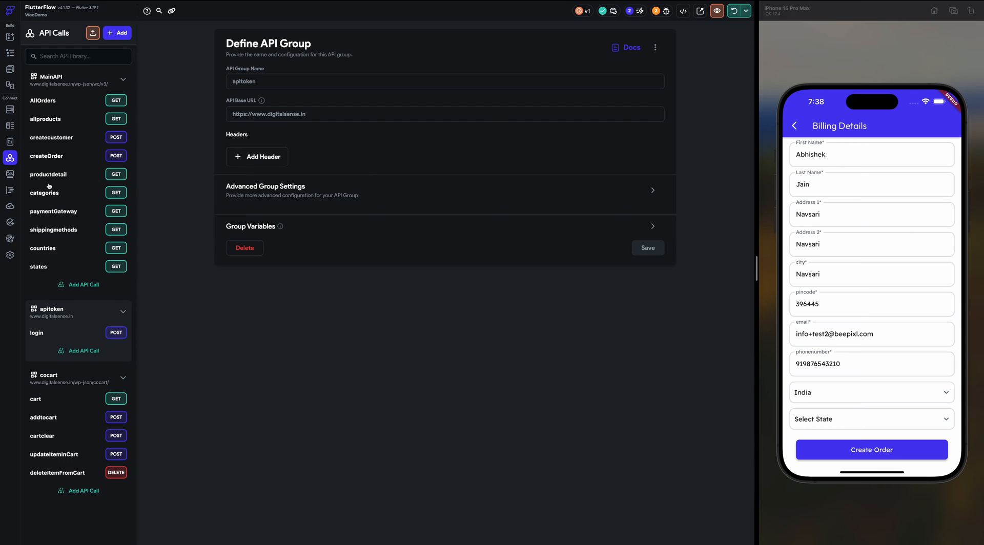
pyautogui.click(48, 248)
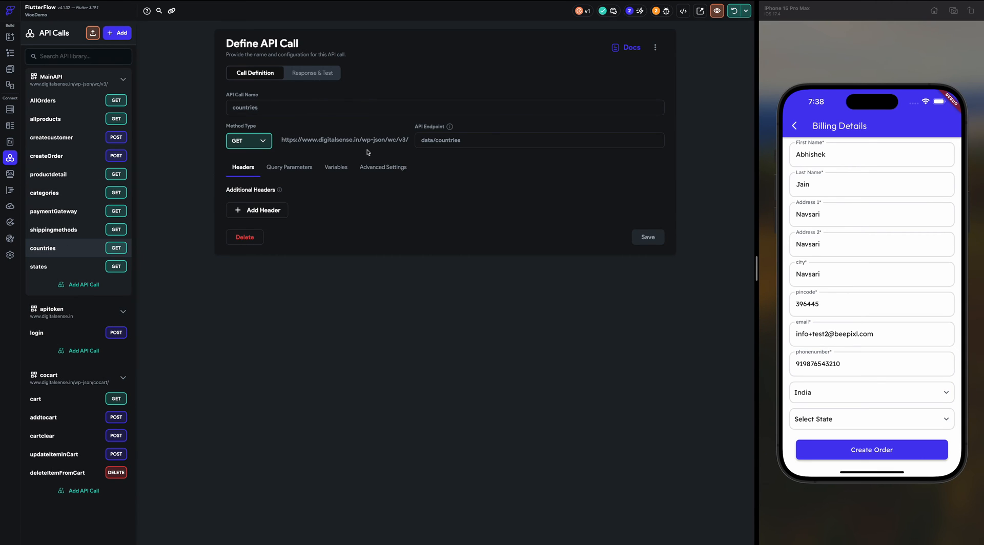
pyautogui.moveTo(478, 142); pyautogui.dragTo(417, 140)
pyautogui.click(51, 267)
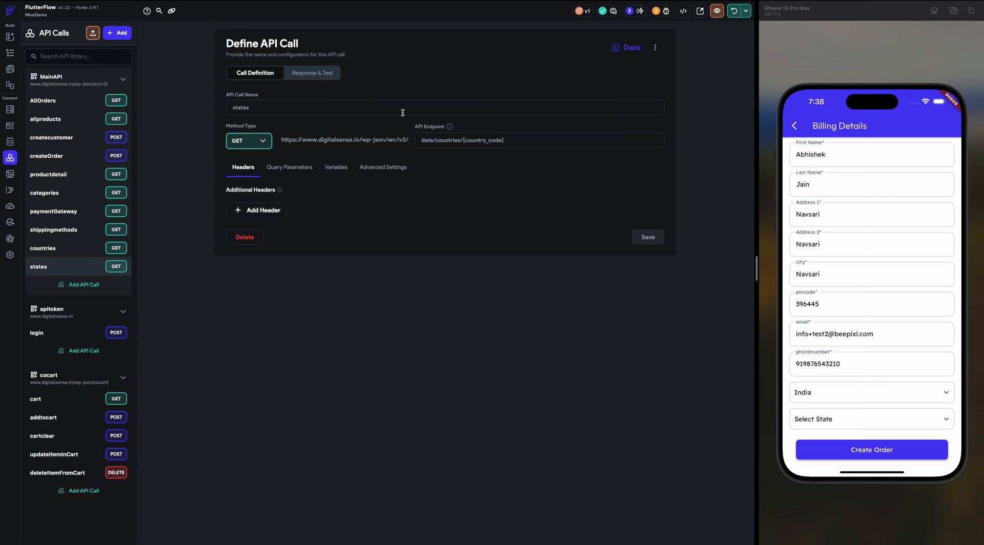
pyautogui.moveTo(416, 140); pyautogui.dragTo(464, 141)
pyautogui.click(316, 74)
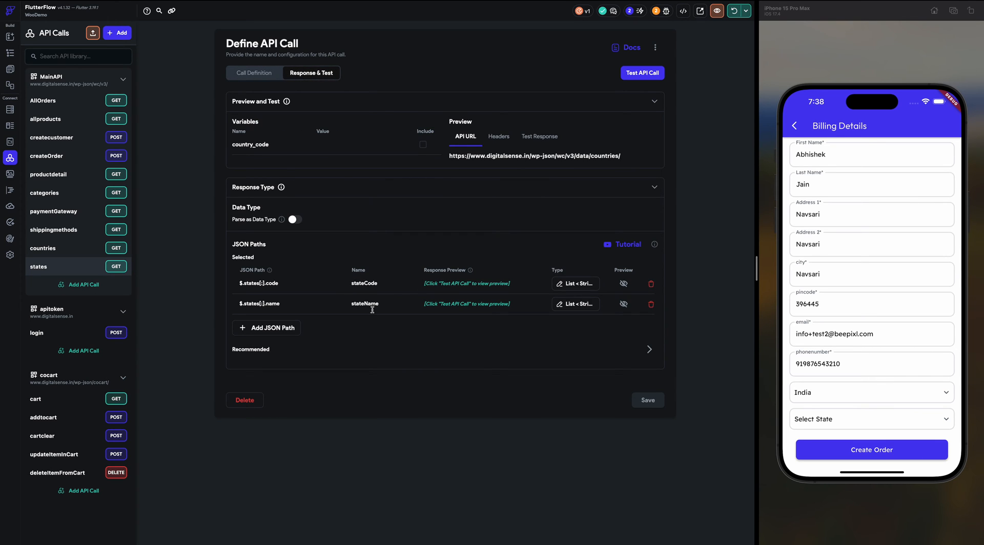
# Return to the countries call and view its response JSON paths for code and name
pyautogui.click(53, 251)
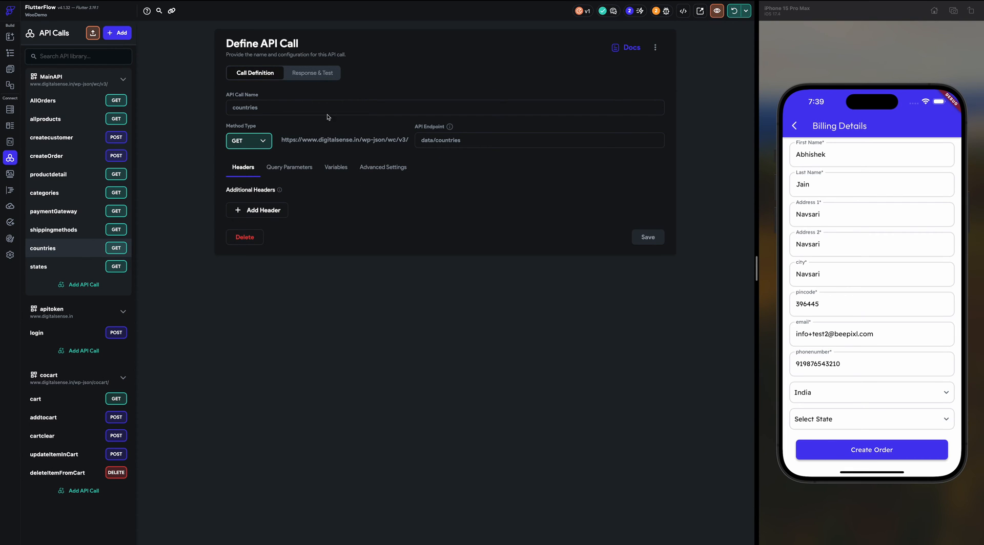
pyautogui.click(321, 76)
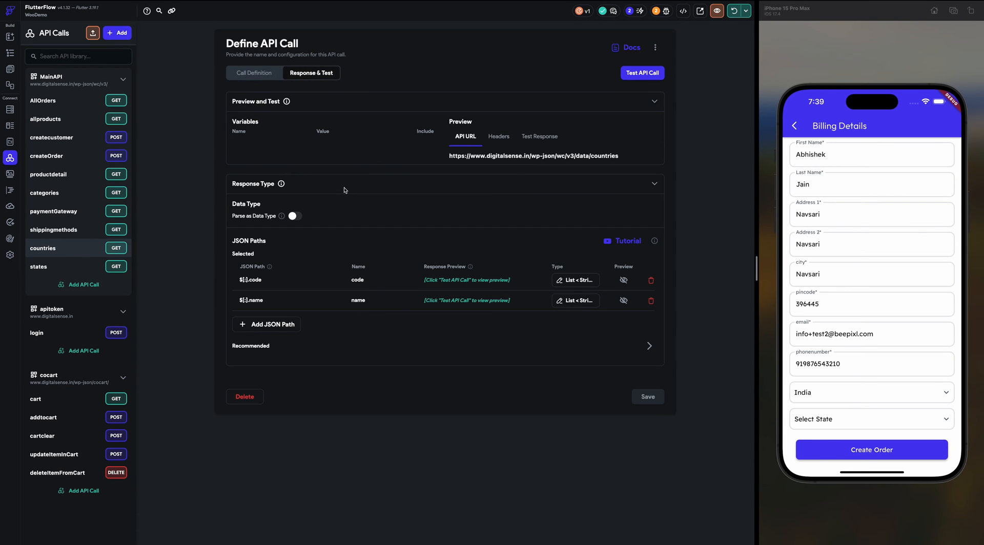
# Choose Gujarat and Cash on delivery, checking the paymentGateway and shippingmethods calls
pyautogui.click(856, 415)
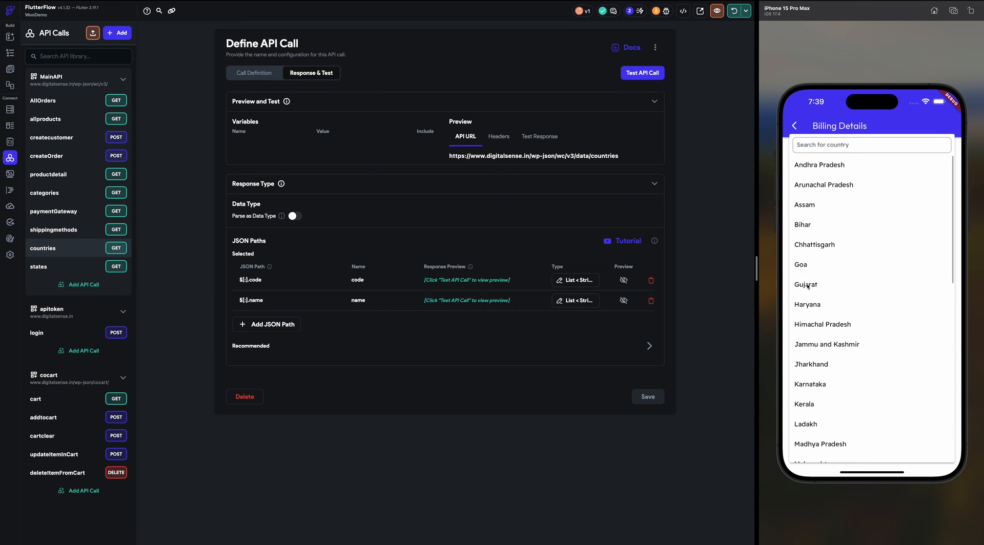
pyautogui.click(807, 285)
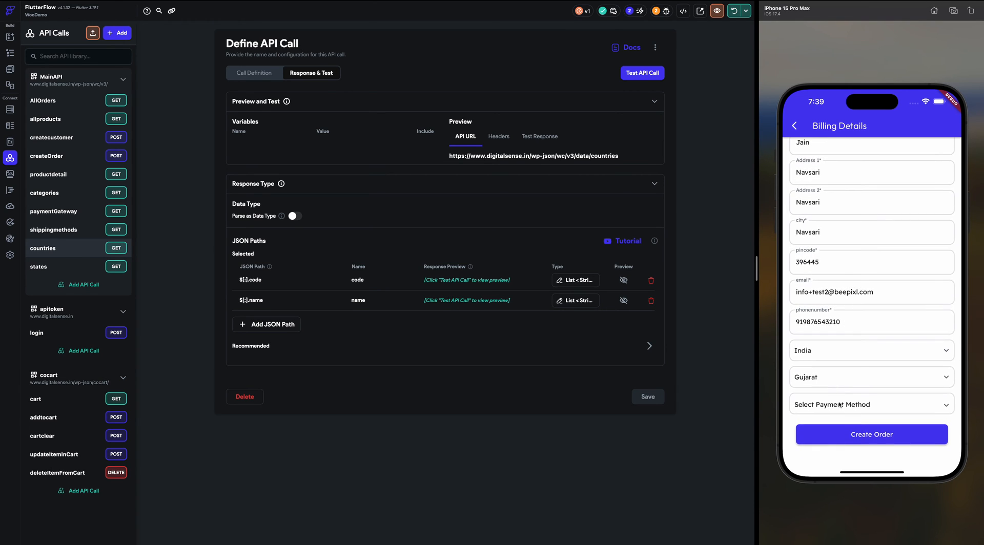
pyautogui.click(840, 405)
pyautogui.click(59, 212)
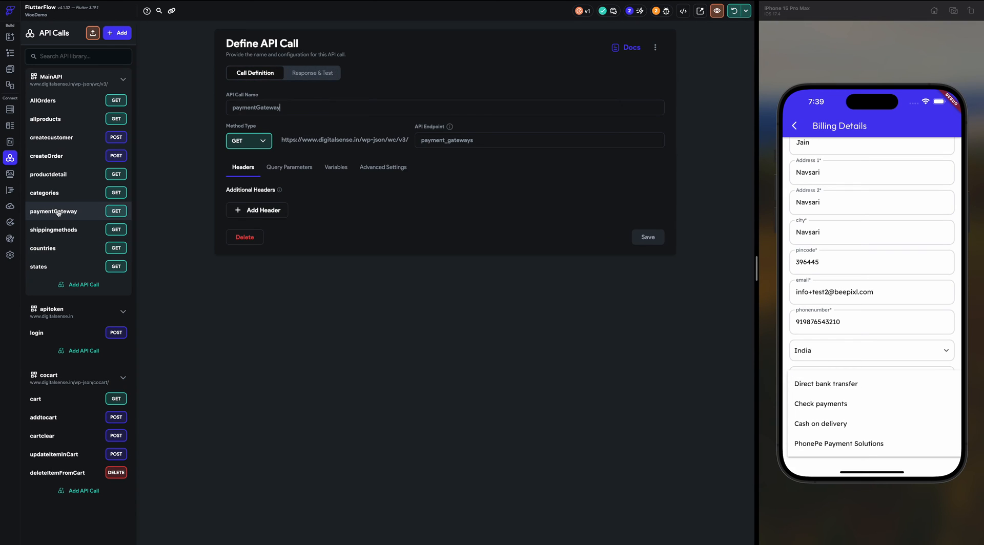
pyautogui.click(54, 233)
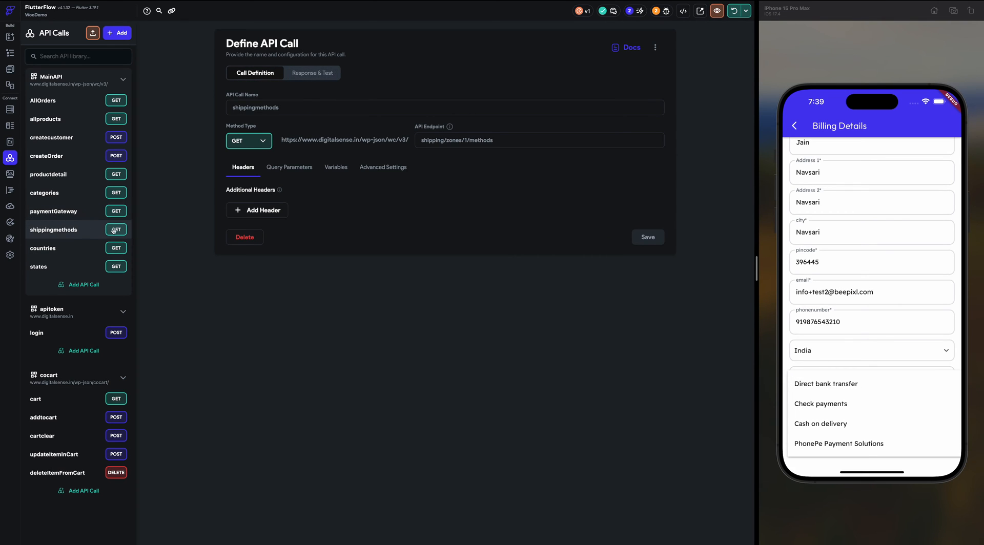
pyautogui.click(824, 432)
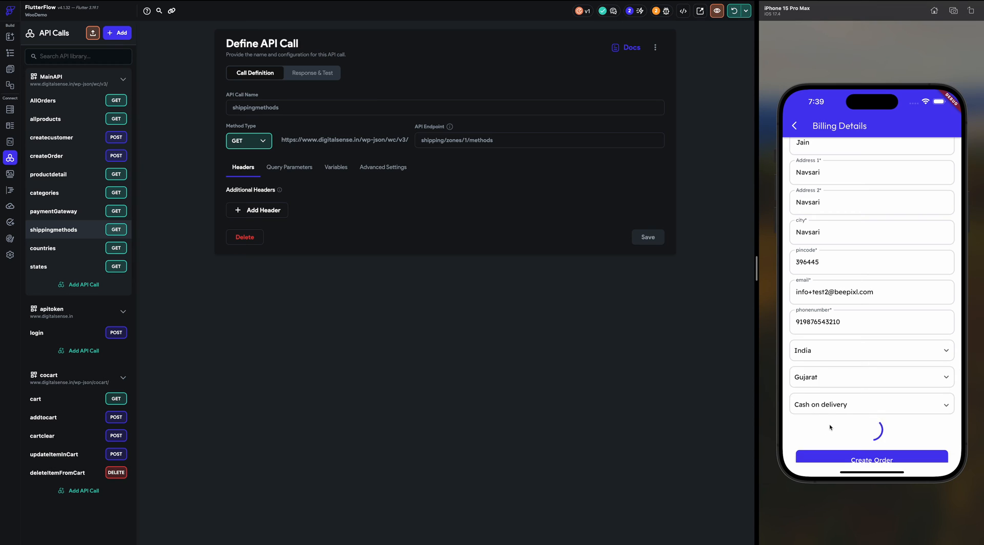
pyautogui.moveTo(828, 430); pyautogui.dragTo(831, 374)
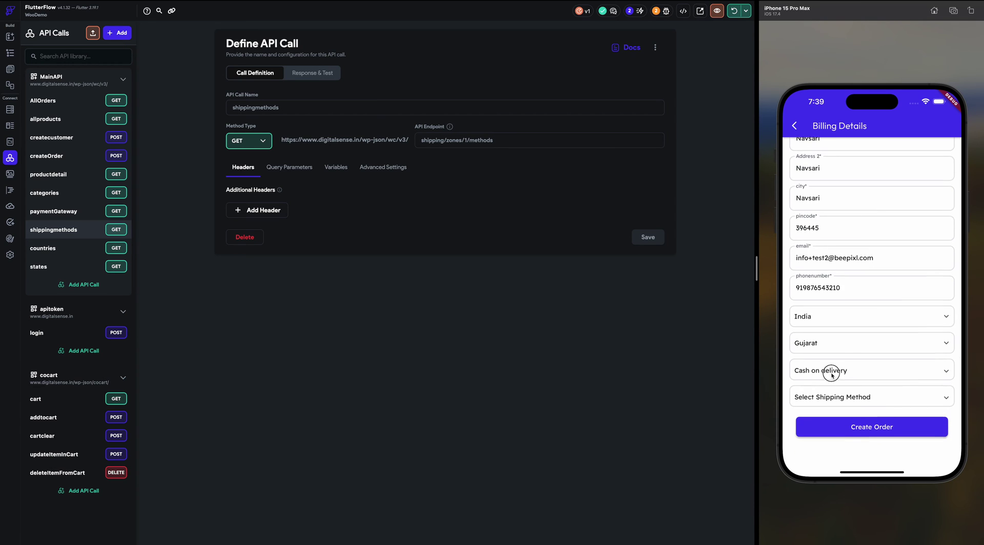
# Choose Free shipping and submit the form with Create Order
pyautogui.click(834, 401)
pyautogui.click(827, 405)
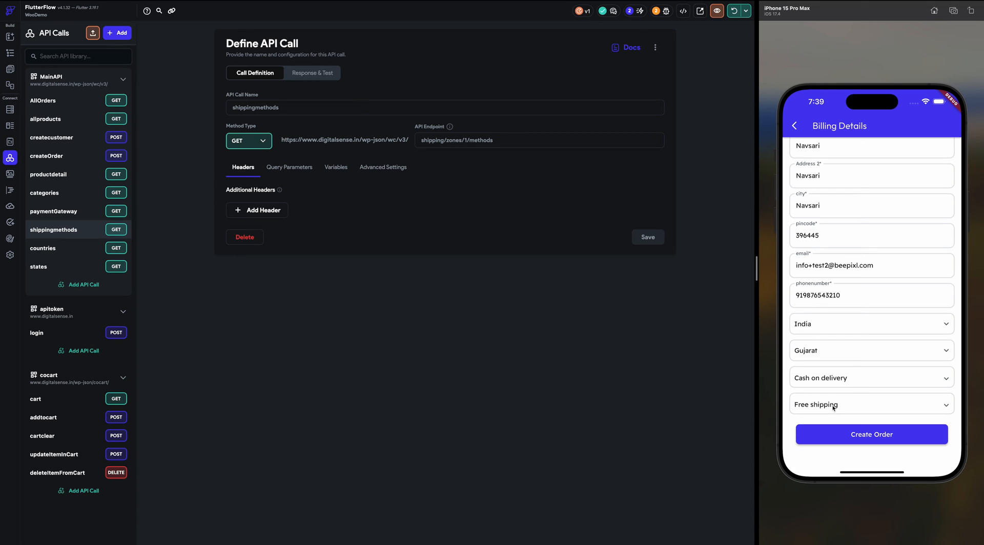
pyautogui.click(872, 437)
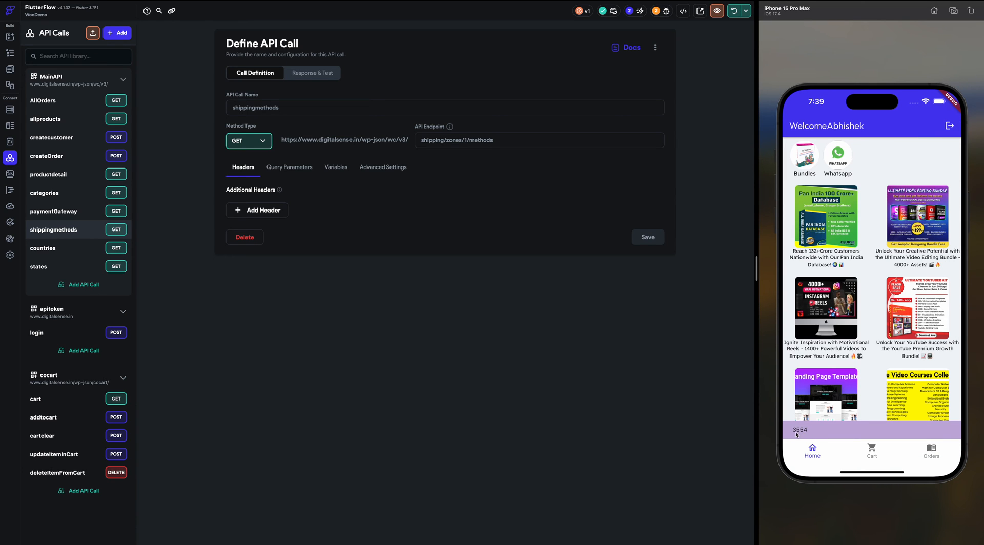
# Go to the app's Orders page, where new order 3554 shows as pending
pyautogui.click(929, 453)
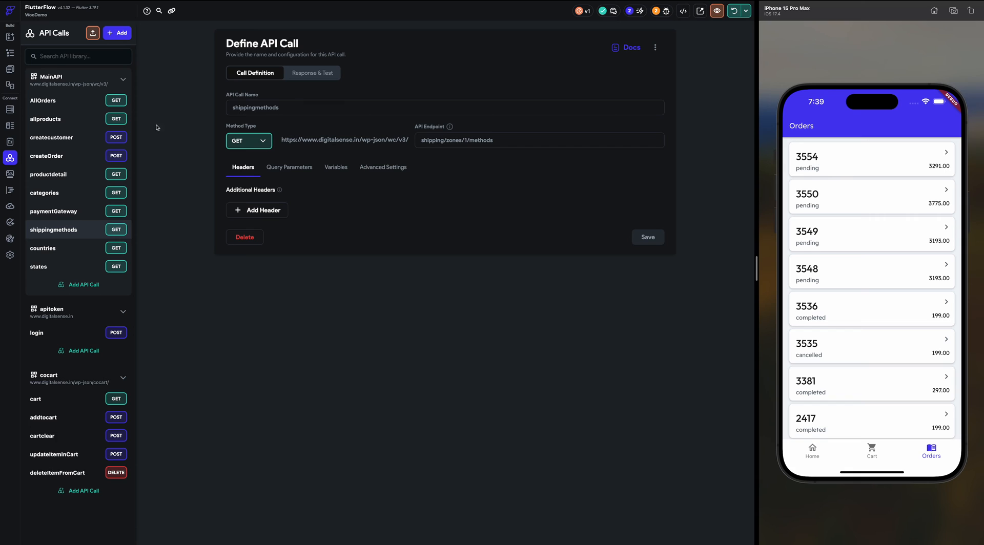
# Run a test of the AllOrders call, returning status 200 with order 3554's details
pyautogui.click(47, 103)
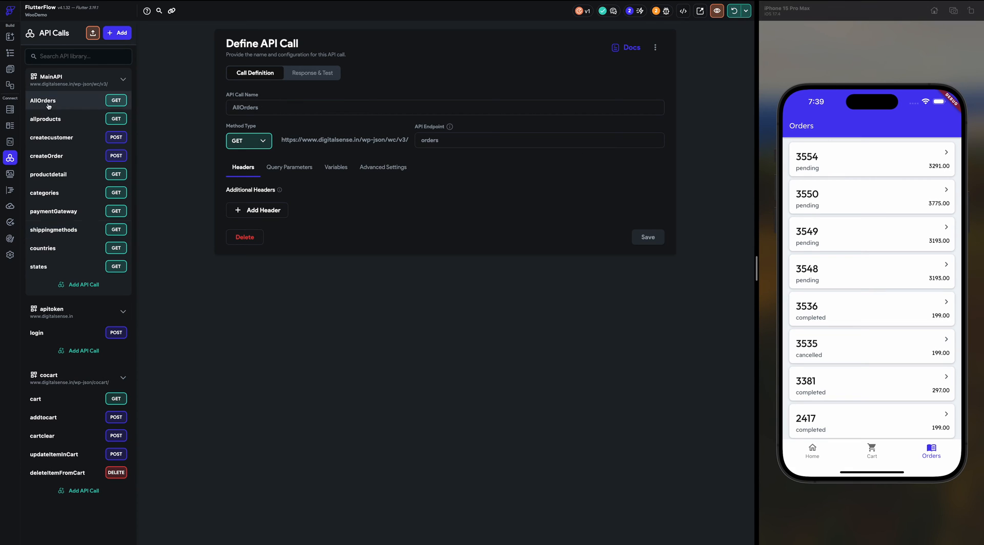
pyautogui.click(330, 78)
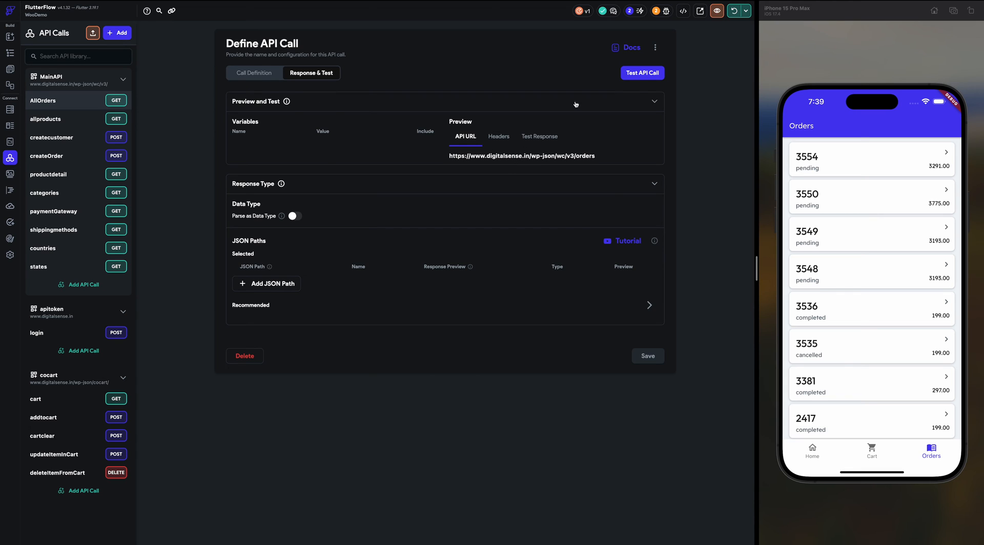
pyautogui.click(635, 74)
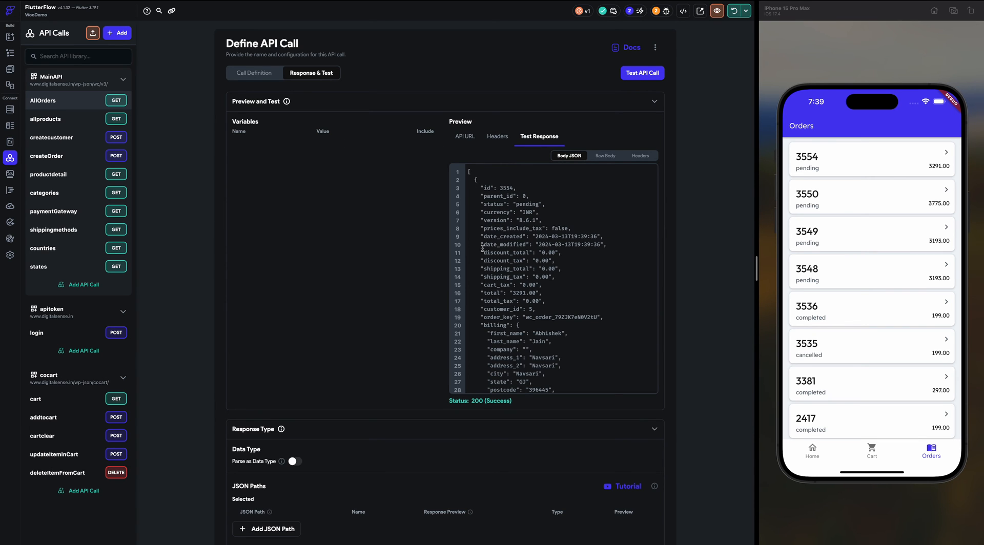
pyautogui.scroll(-3, 538, 241)
pyautogui.scroll(3, 515, 199)
pyautogui.scroll(-3, 566, 274)
pyautogui.scroll(-3, 566, 274)
pyautogui.scroll(-2, 566, 274)
pyautogui.scroll(-3, 565, 274)
pyautogui.scroll(-2, 565, 274)
pyautogui.scroll(-1, 566, 274)
pyautogui.scroll(-1, 566, 274)
pyautogui.scroll(-2, 566, 274)
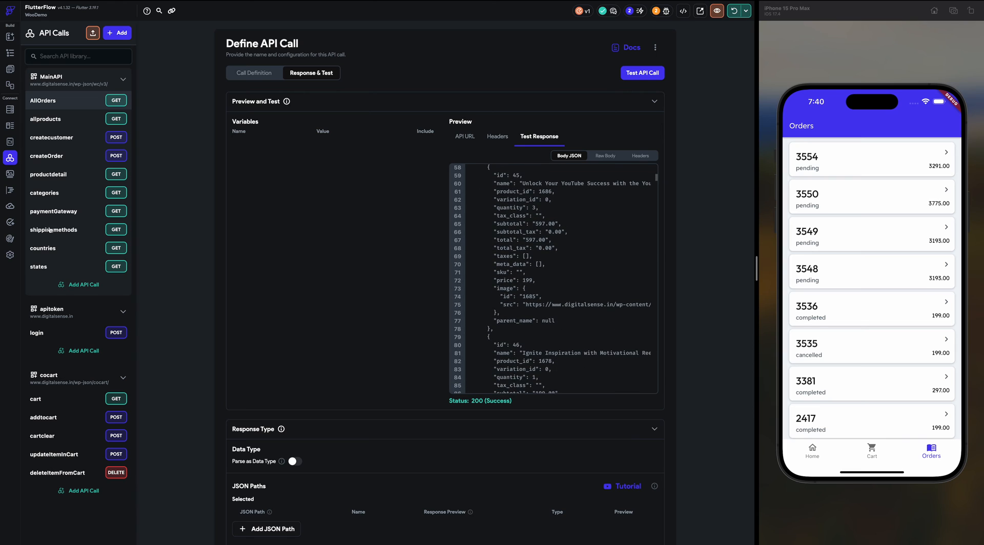
# Select CreateOrderButton in the Billing Details widget tree and show its actions
pyautogui.click(9, 52)
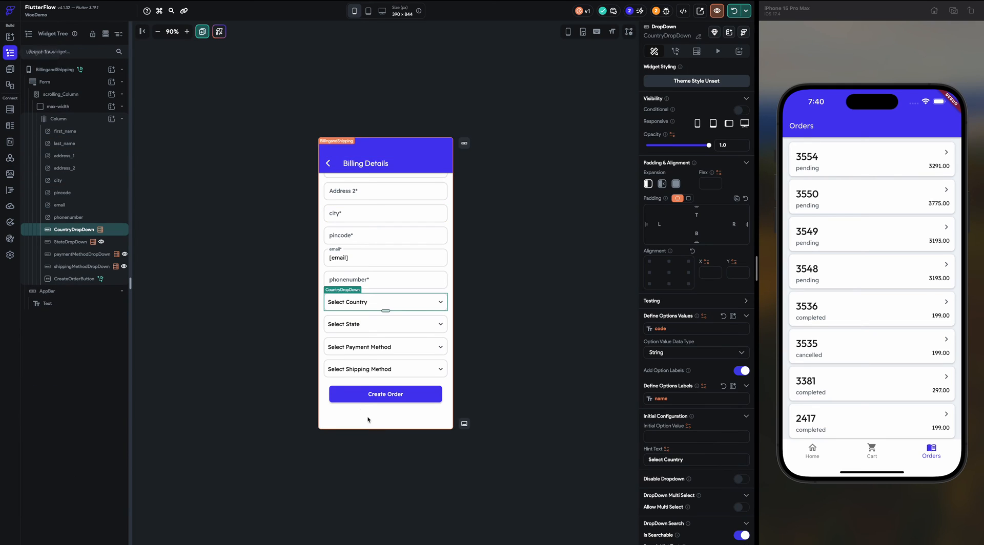
pyautogui.click(368, 394)
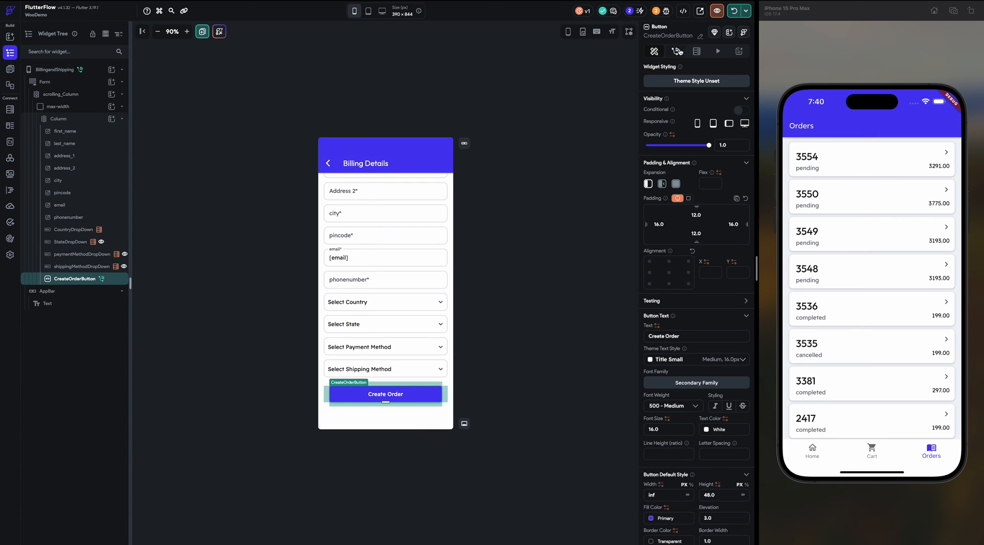
pyautogui.click(675, 51)
pyautogui.click(728, 92)
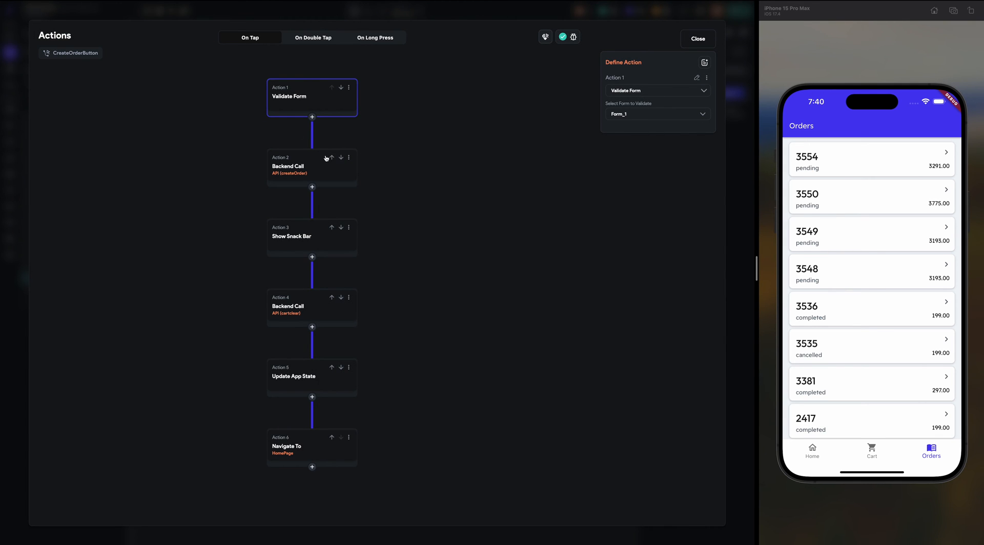
pyautogui.click(309, 168)
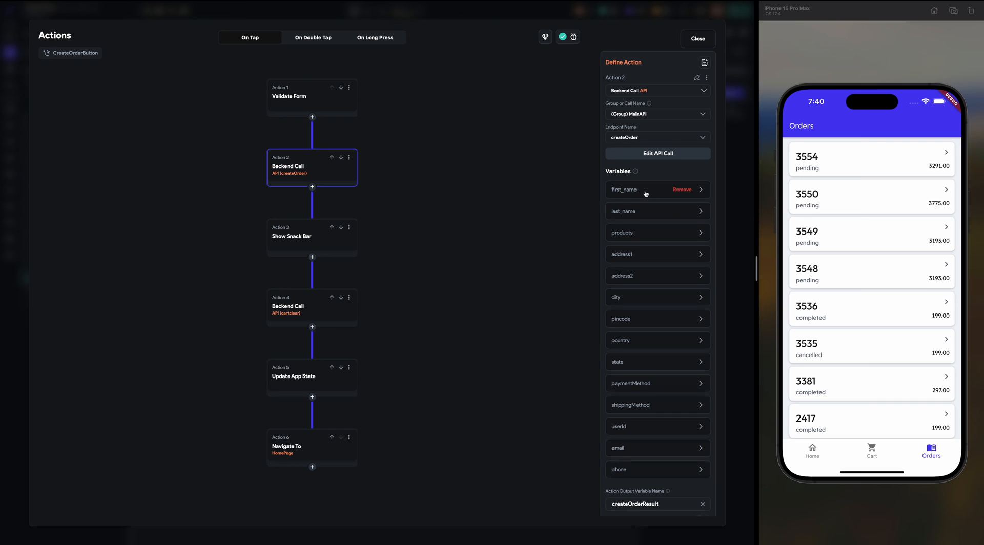
pyautogui.scroll(-2, 644, 192)
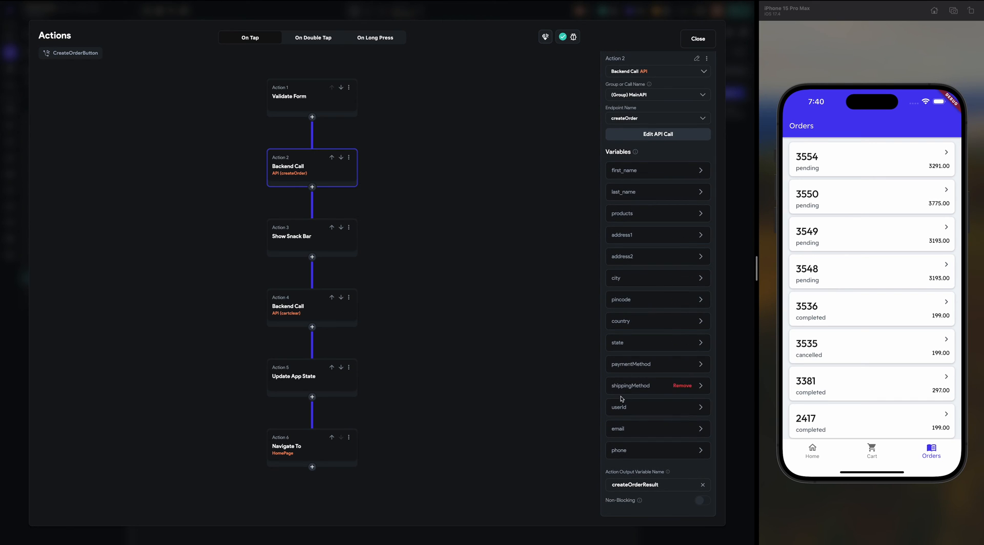
pyautogui.scroll(-1, 642, 407)
pyautogui.scroll(2, 643, 405)
pyautogui.scroll(-2, 642, 406)
pyautogui.click(627, 211)
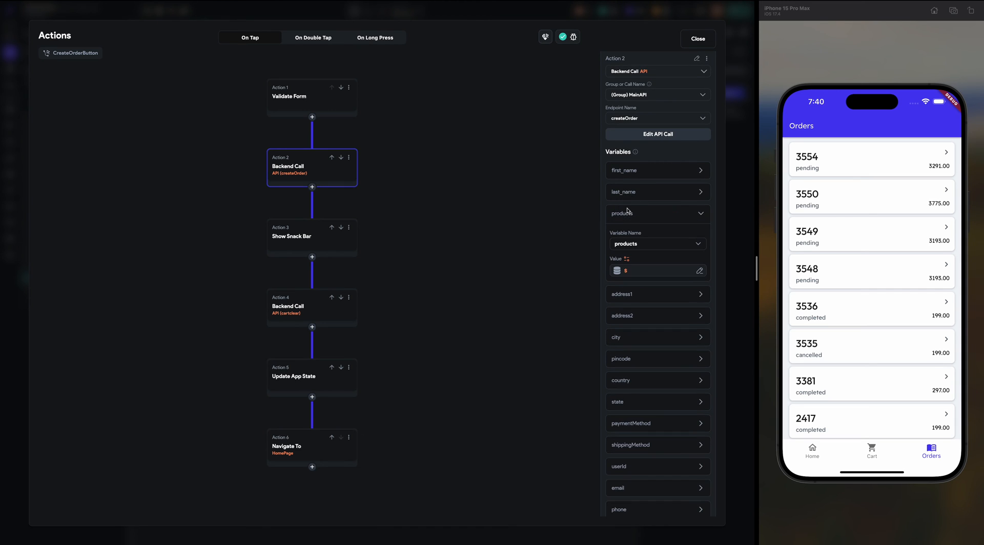
pyautogui.click(626, 271)
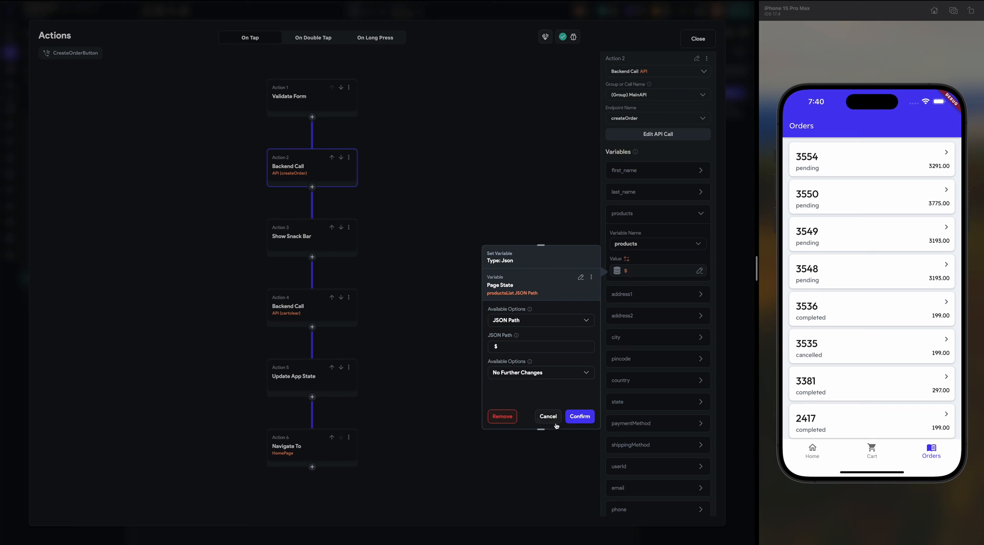
pyautogui.click(579, 416)
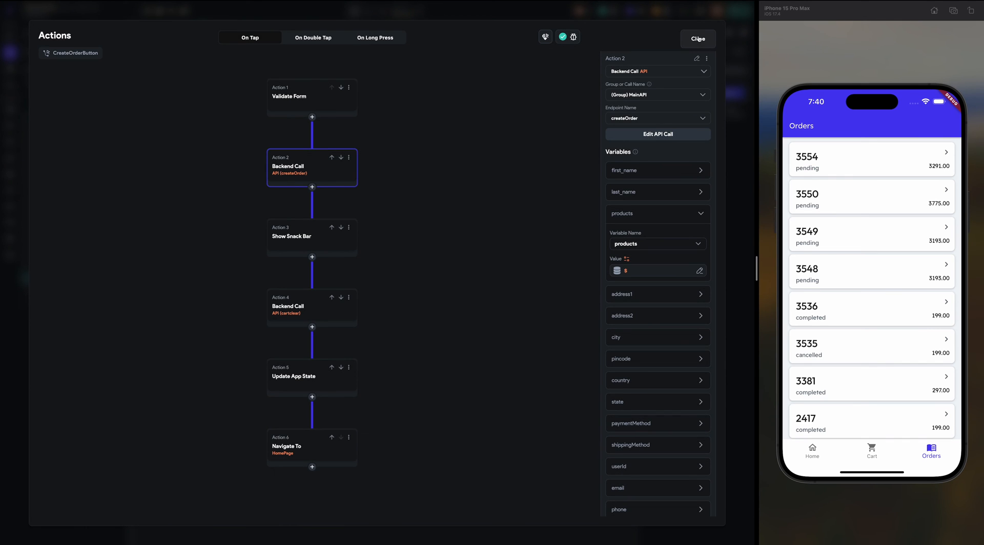
pyautogui.click(697, 38)
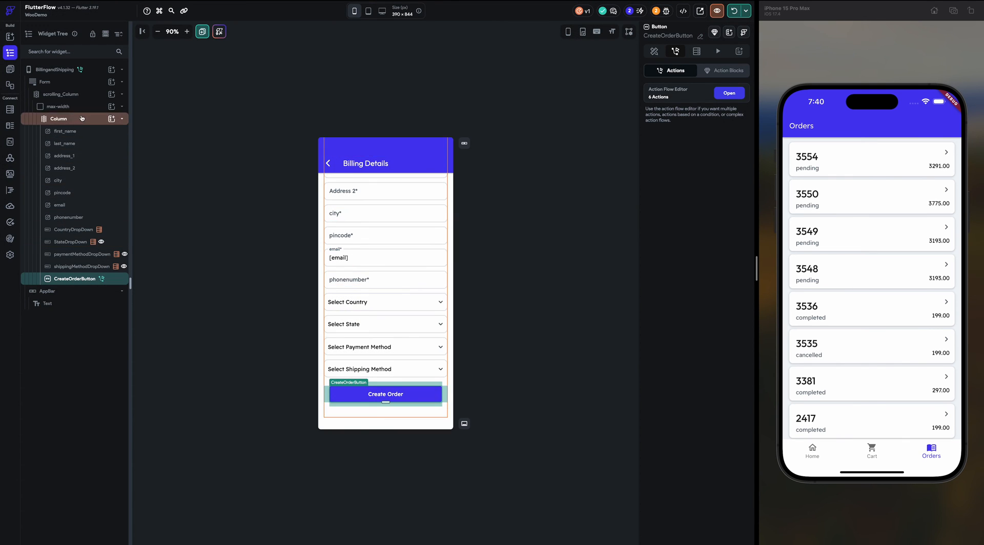
pyautogui.click(51, 69)
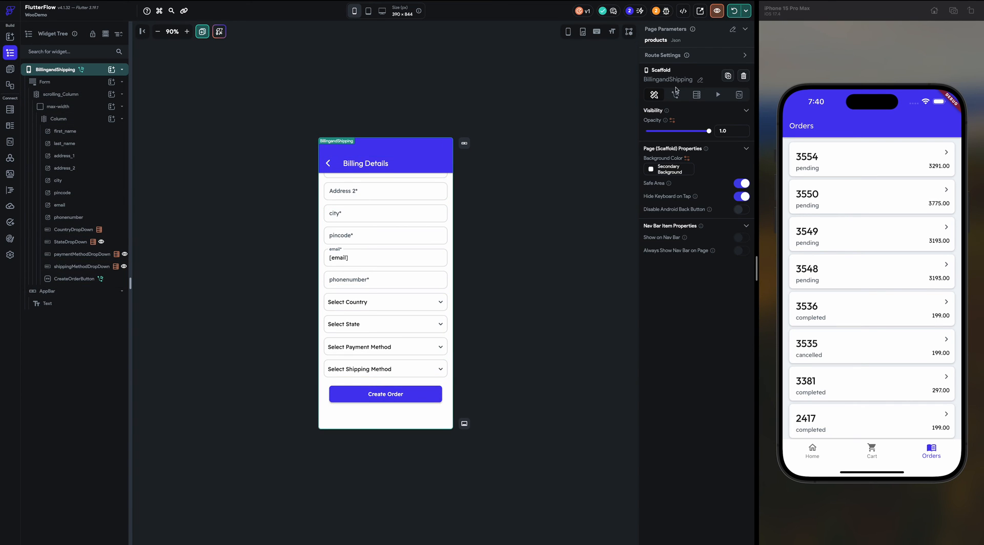
pyautogui.click(676, 93)
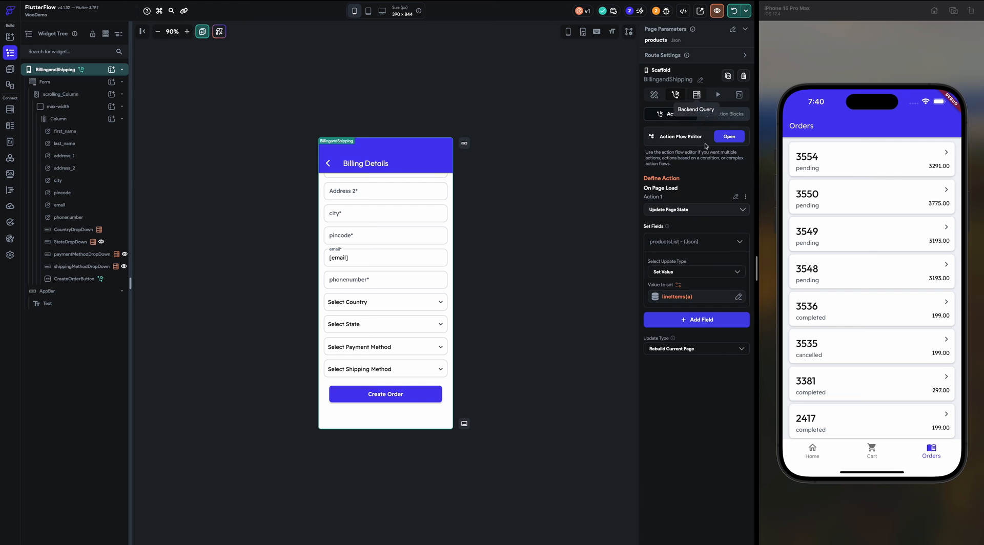
pyautogui.click(678, 297)
pyautogui.scroll(-2, 549, 367)
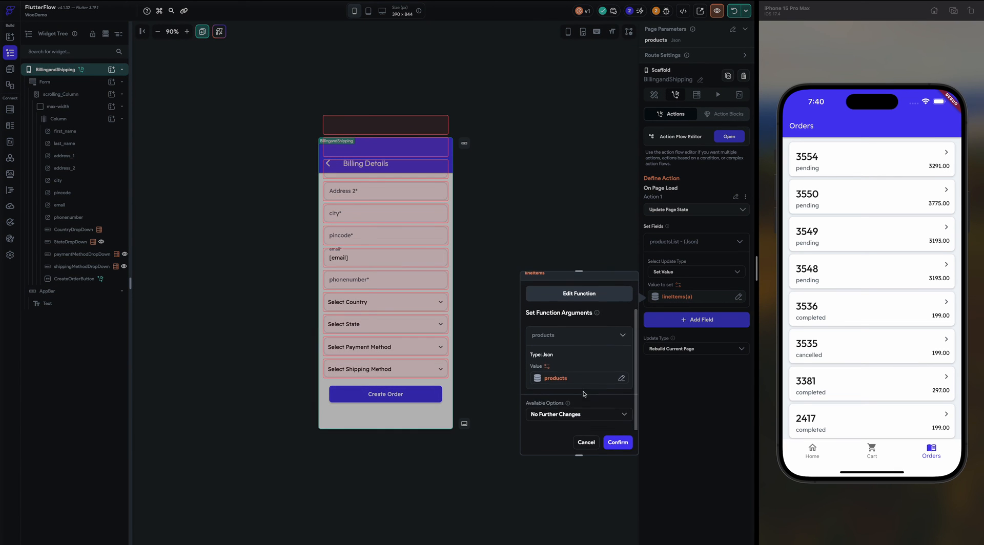
pyautogui.click(551, 370)
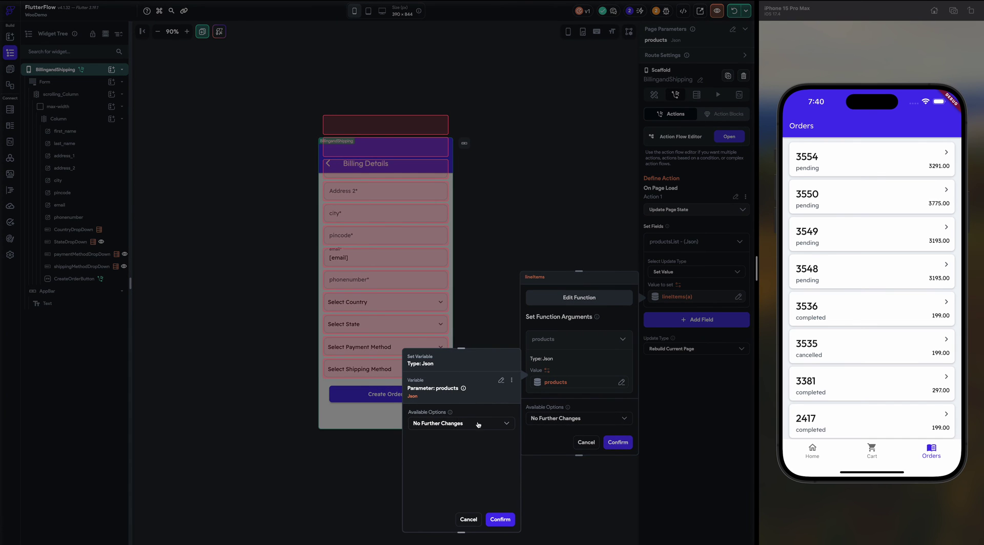
pyautogui.click(469, 519)
pyautogui.click(586, 442)
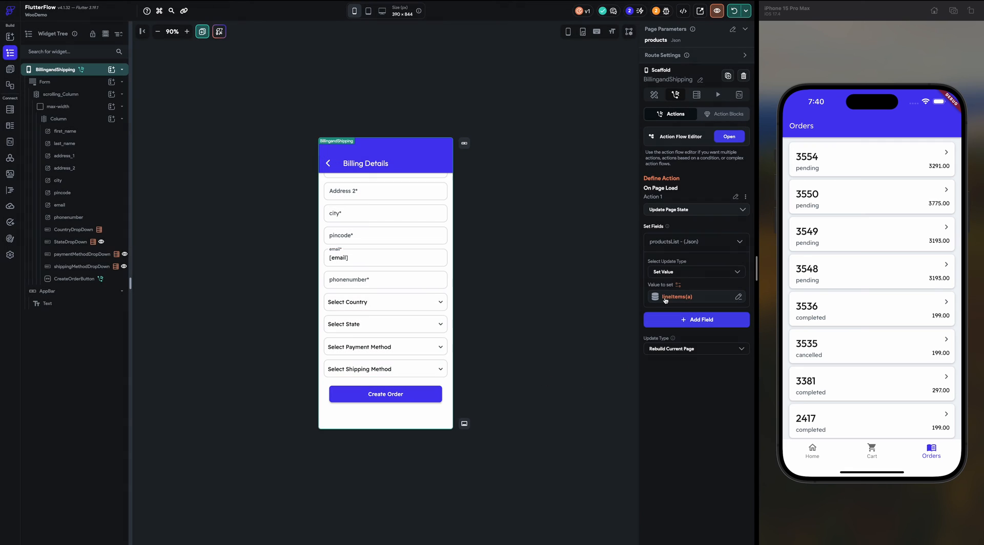
pyautogui.click(678, 285)
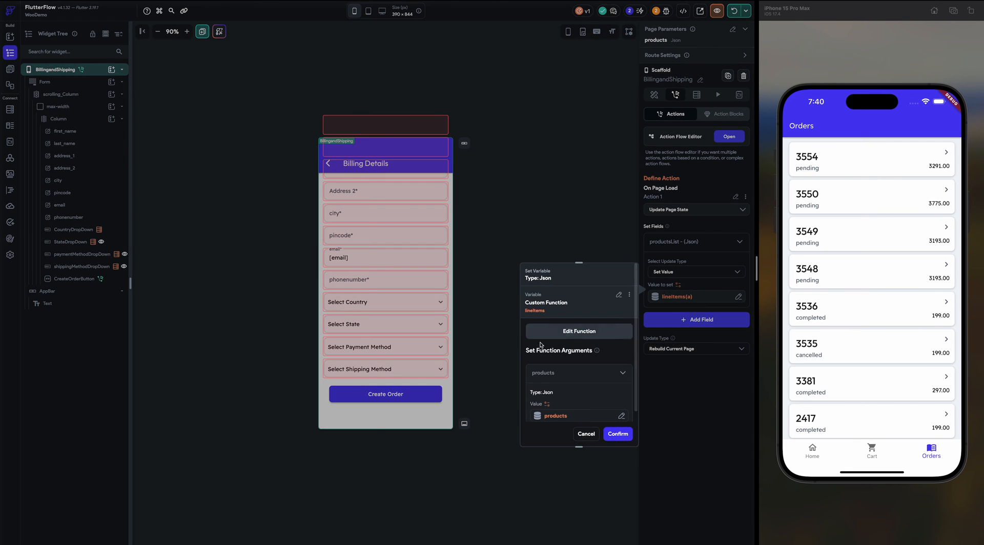
pyautogui.click(571, 333)
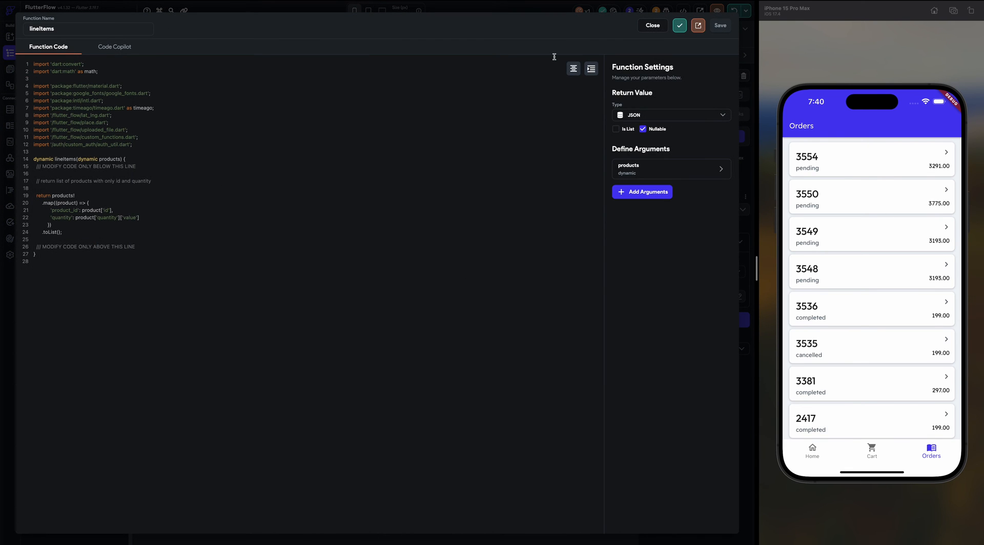
pyautogui.click(652, 25)
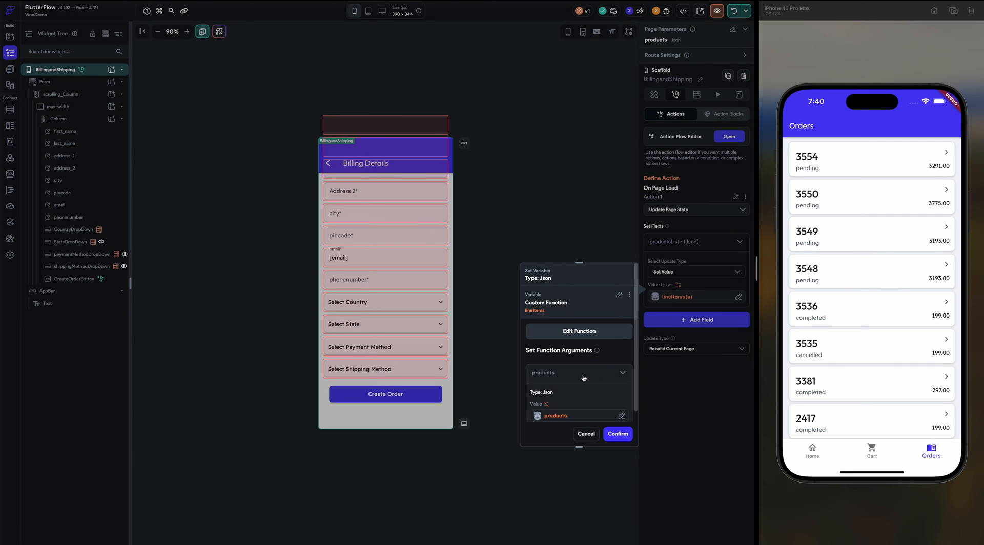
pyautogui.scroll(-2, 555, 394)
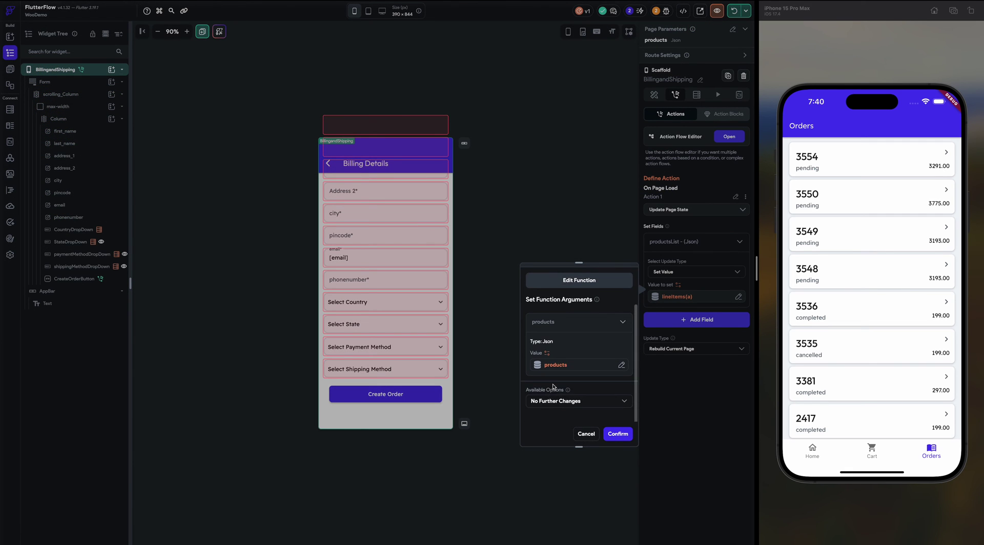
pyautogui.click(585, 434)
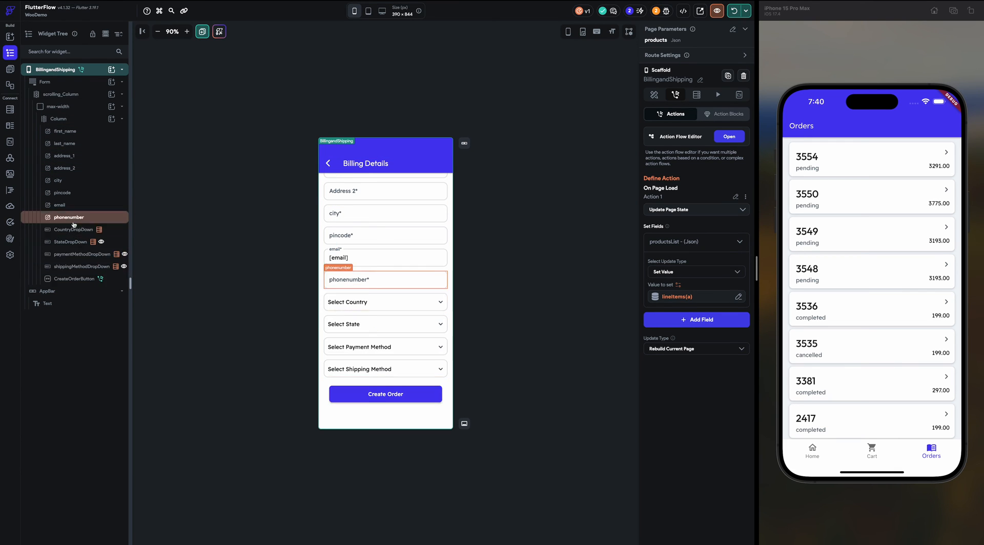
# Inspect the snackbar, cartclear call and cartCount reset actions, checking the emptied cart in the preview
pyautogui.click(96, 279)
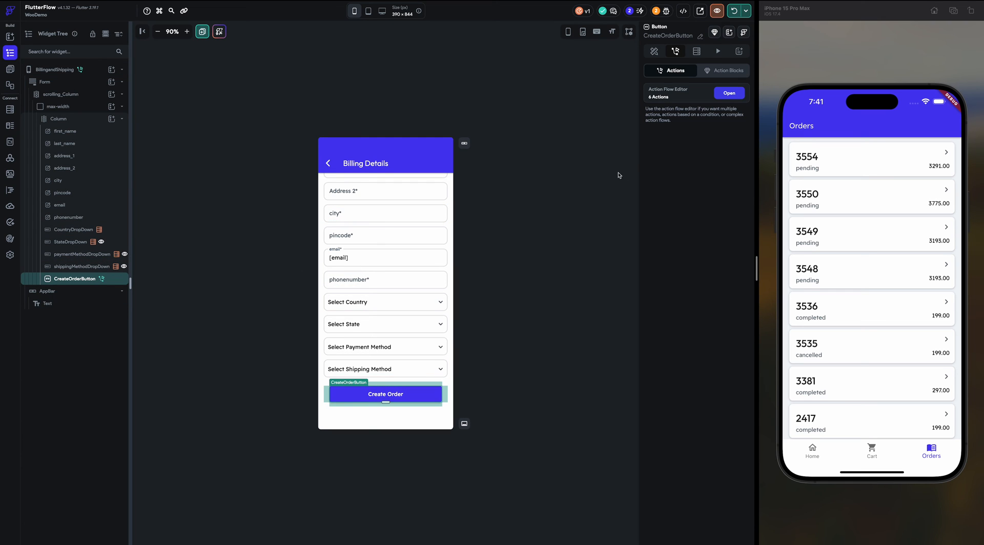
pyautogui.click(728, 93)
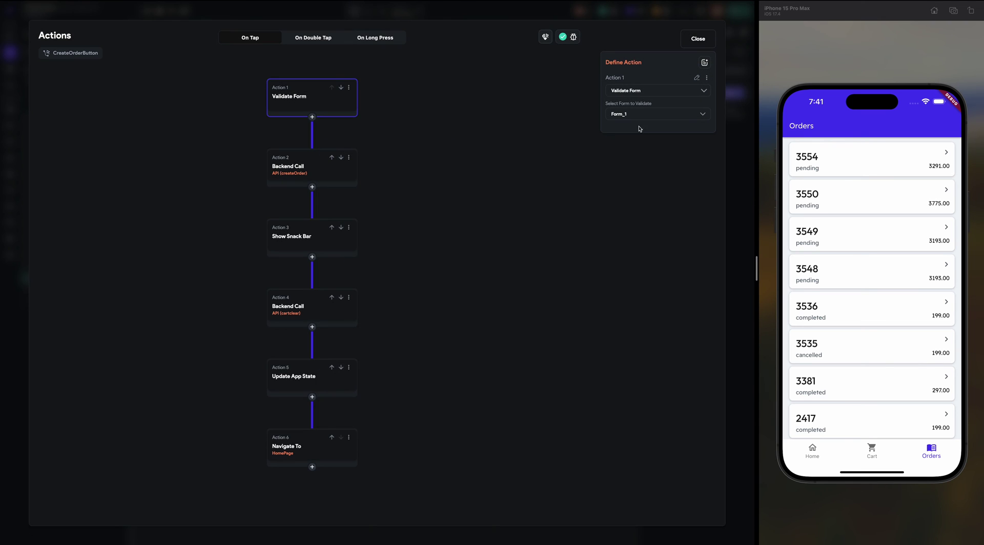
pyautogui.click(304, 235)
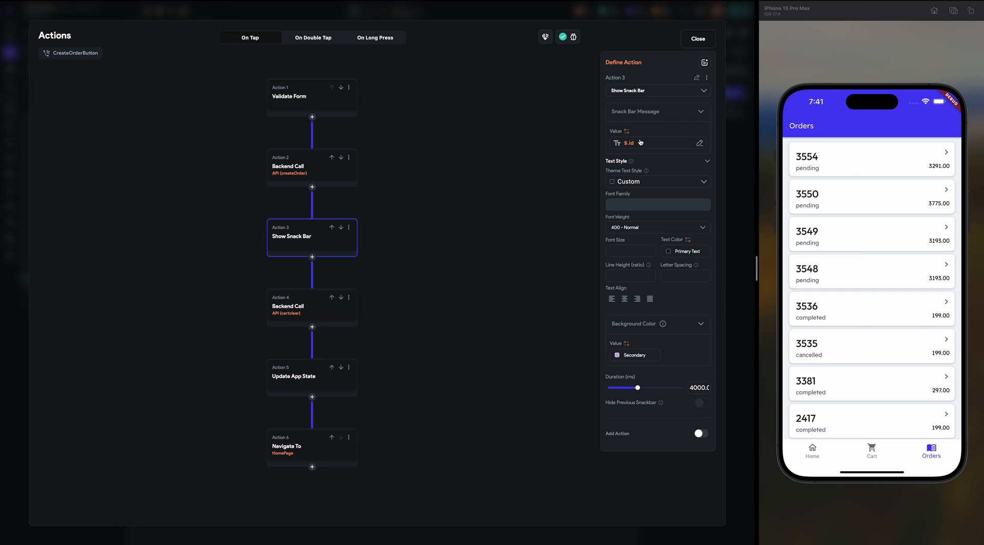
pyautogui.click(298, 306)
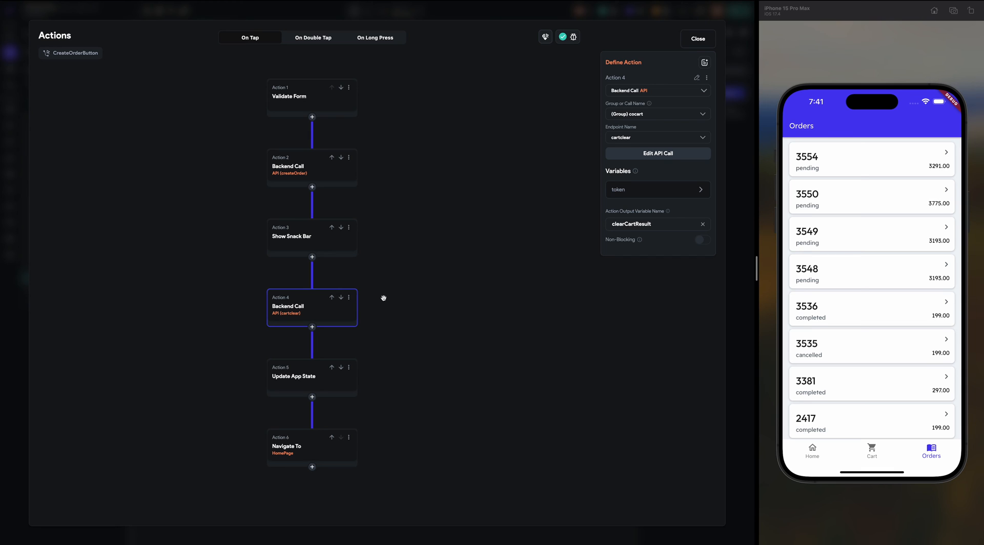
pyautogui.click(873, 450)
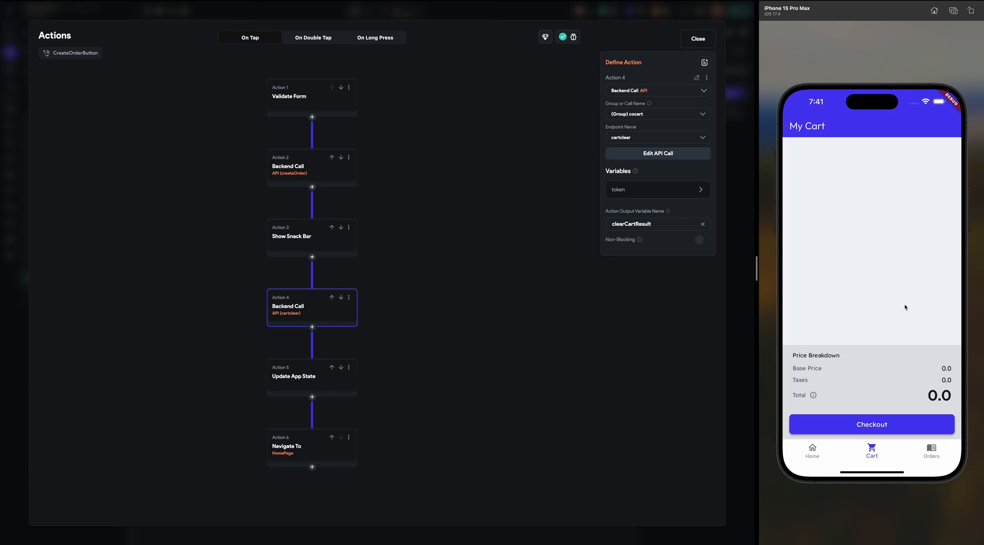
pyautogui.click(269, 374)
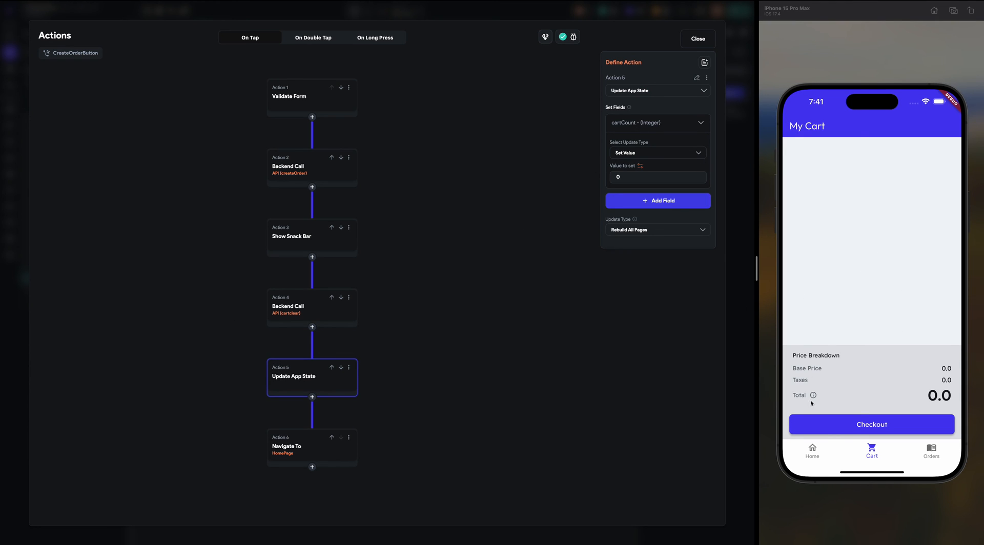
# Select the final Navigate action and list the app's pages to change its destination from HomePage
pyautogui.click(819, 451)
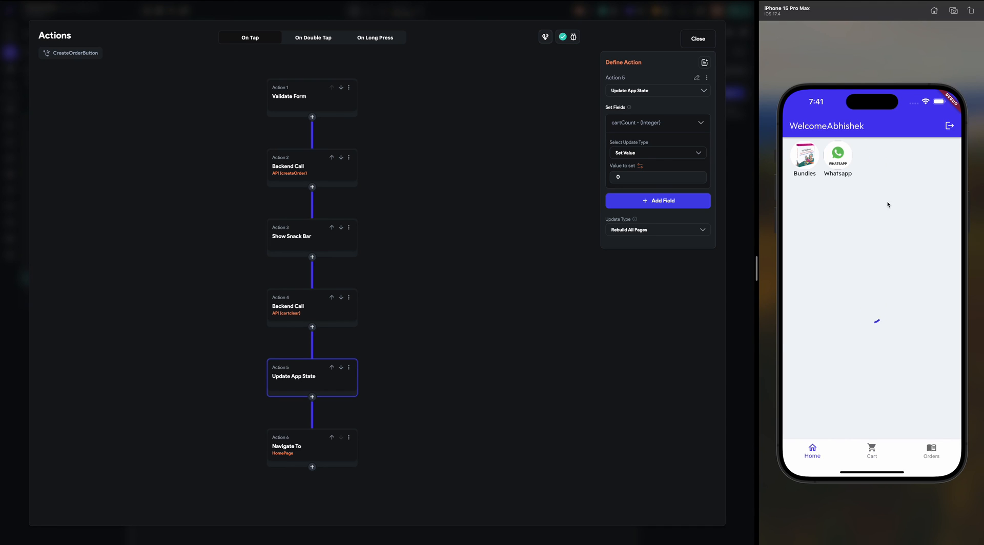
pyautogui.click(915, 219)
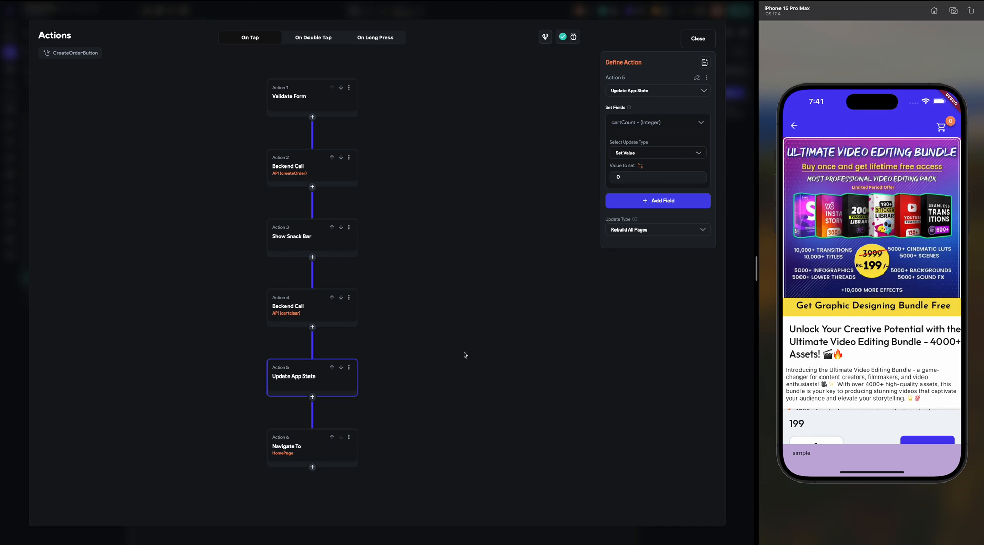
pyautogui.click(306, 449)
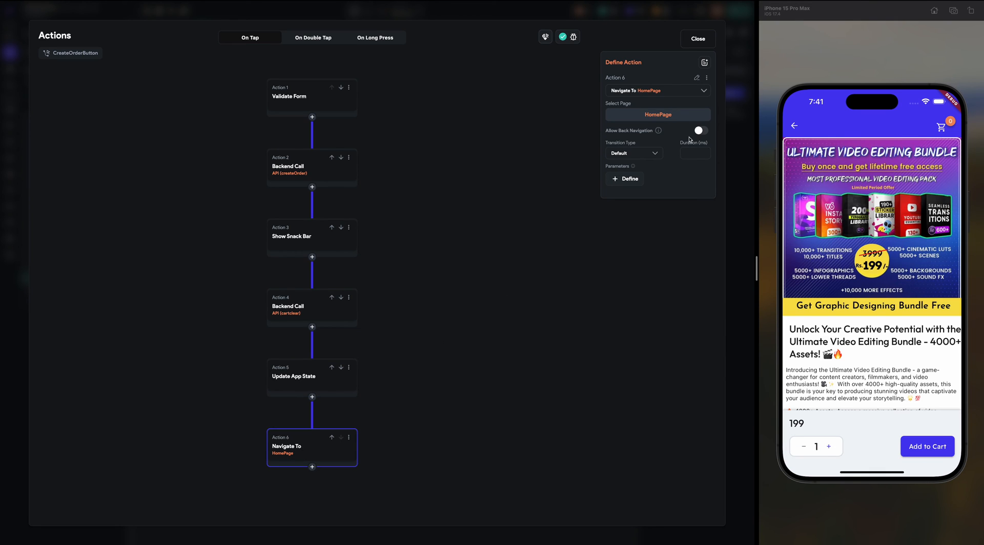
pyautogui.click(652, 94)
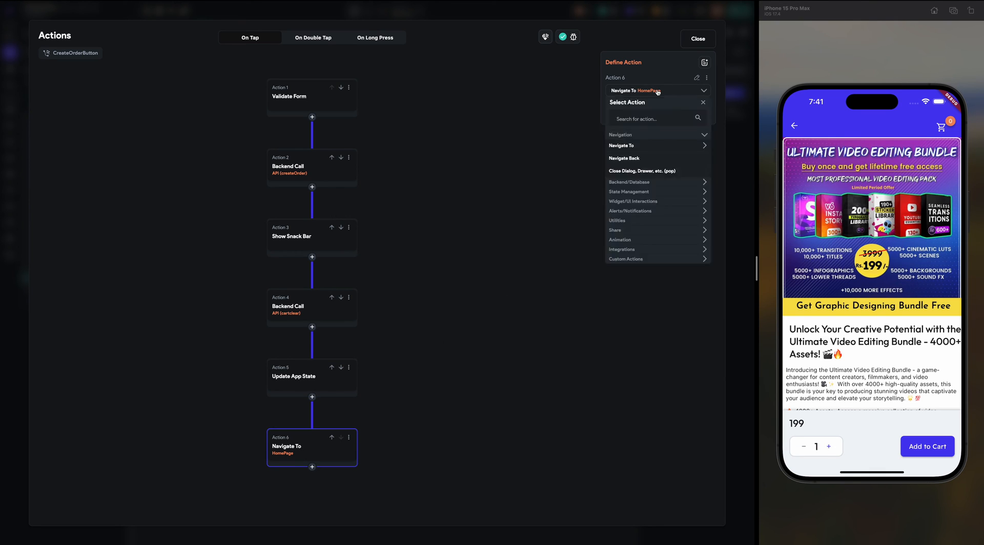
pyautogui.click(637, 146)
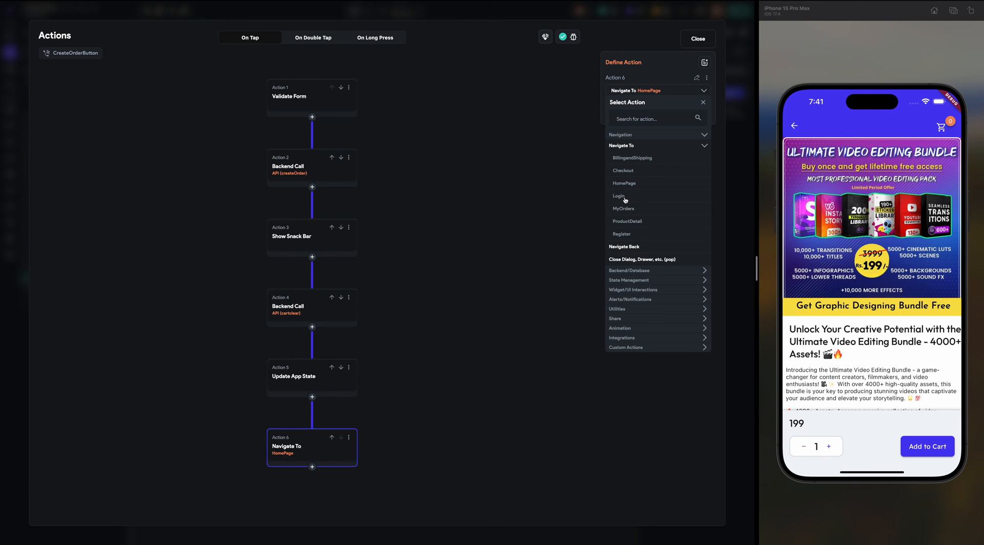
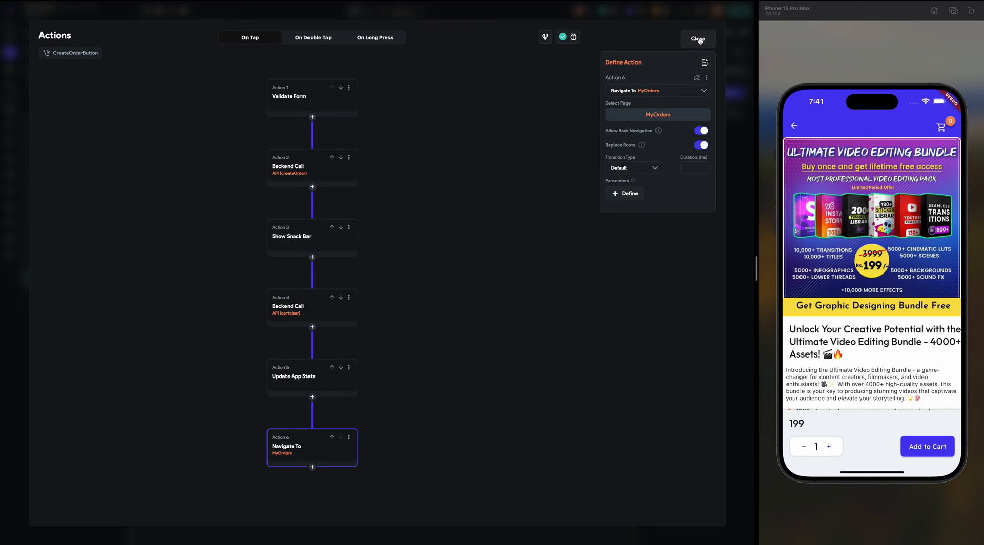
# Close the Create Order button's action flow and add the product to the cart in the app preview
pyautogui.click(698, 38)
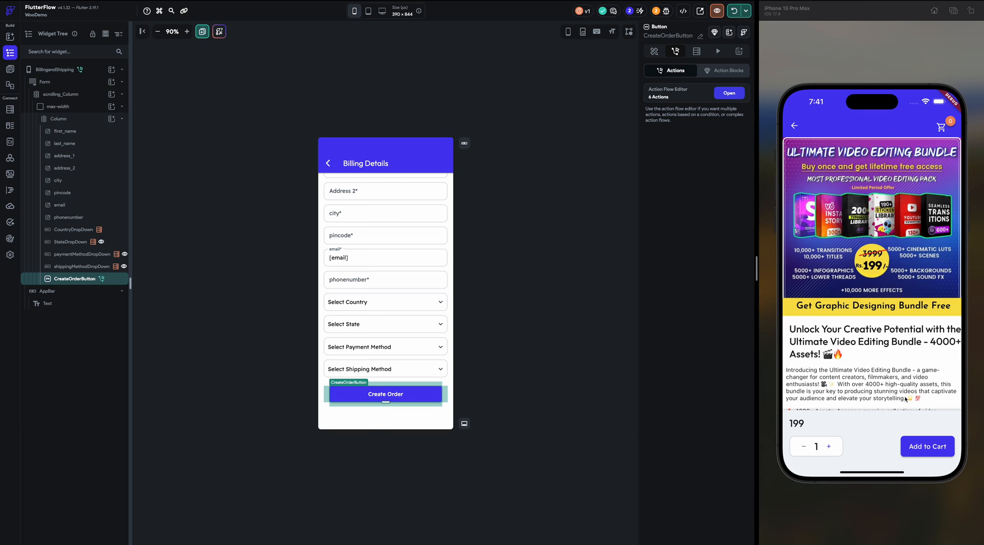
pyautogui.click(921, 453)
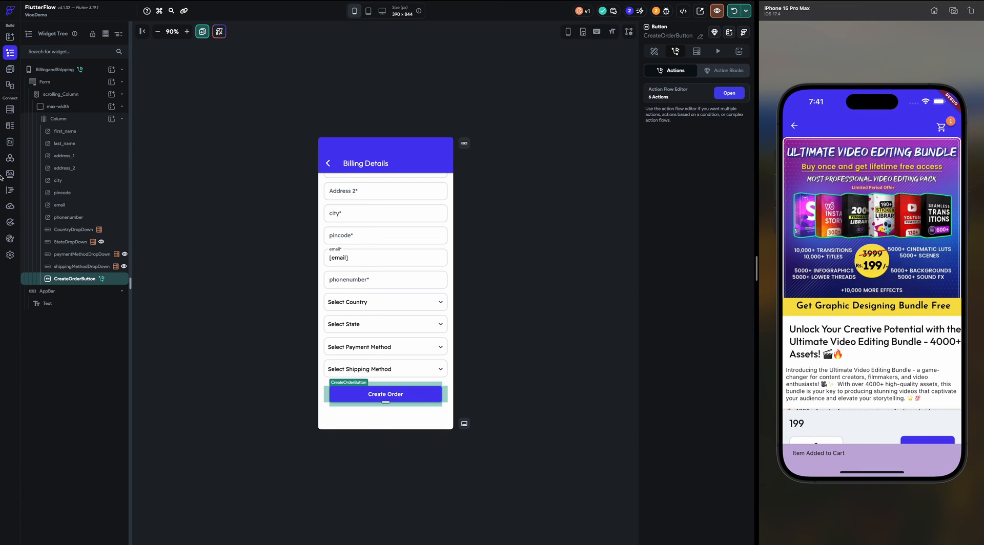
# Locate the createOrder call under the MainAPI group and show its Variables list
pyautogui.click(10, 160)
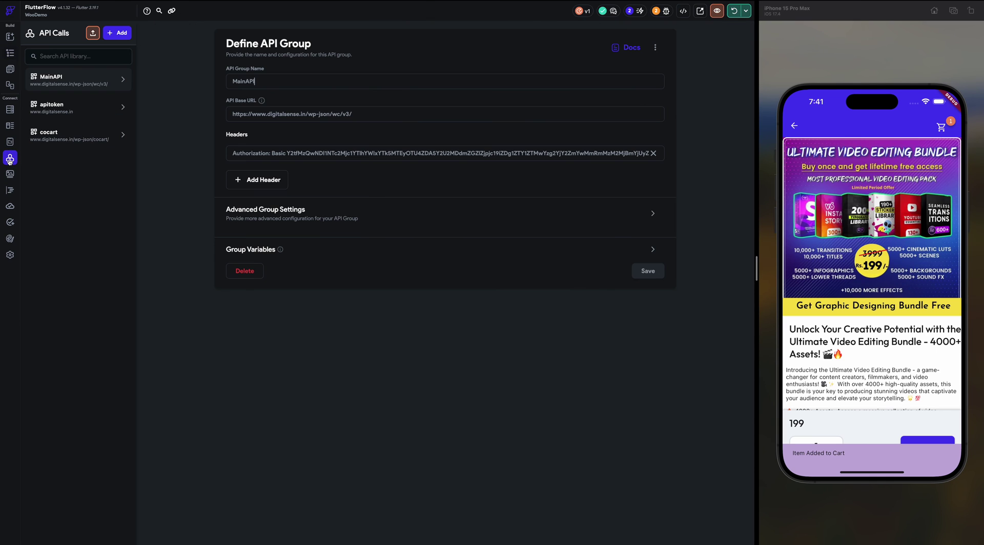
pyautogui.click(59, 136)
pyautogui.click(68, 80)
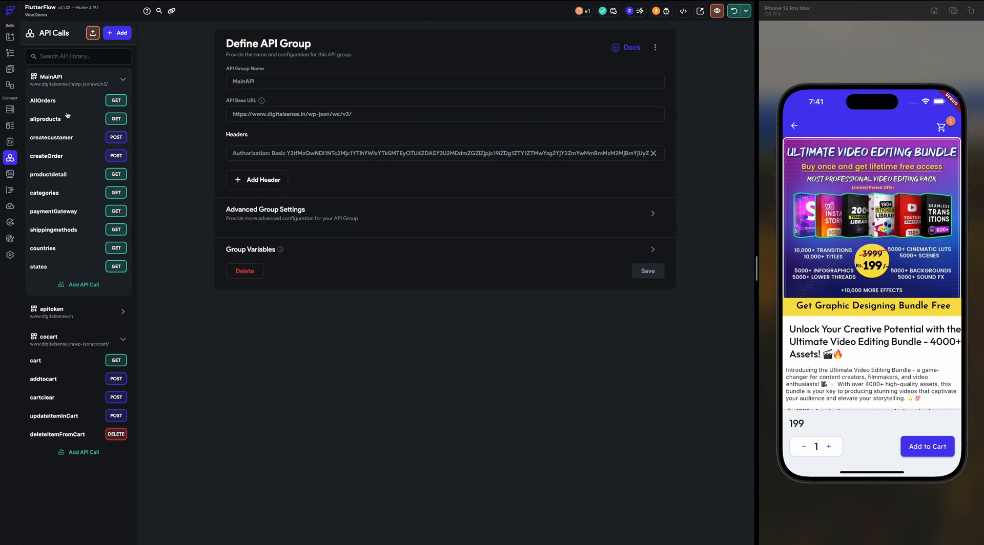
pyautogui.click(45, 158)
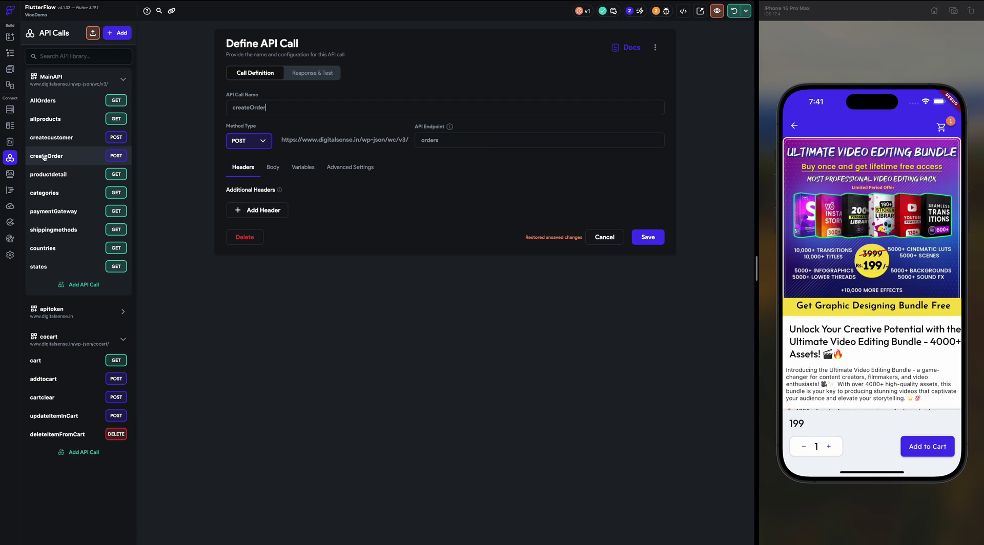
pyautogui.click(272, 168)
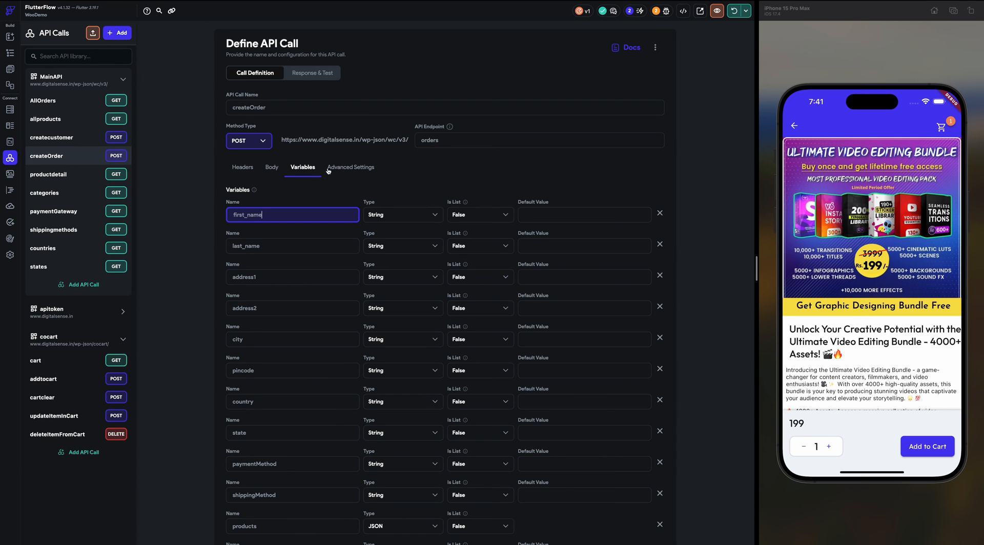
pyautogui.scroll(-1, 323, 174)
pyautogui.scroll(-1, 308, 180)
pyautogui.scroll(-1, 292, 188)
pyautogui.scroll(-1, 276, 194)
pyautogui.scroll(-3, 263, 230)
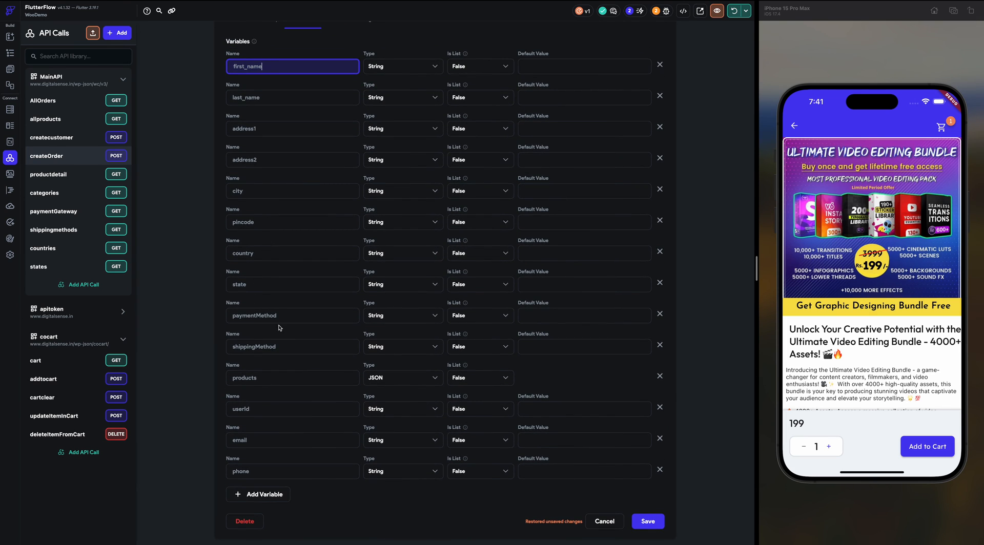
# Point out the products, userId, email and phone variables of createOrder
pyautogui.click(278, 377)
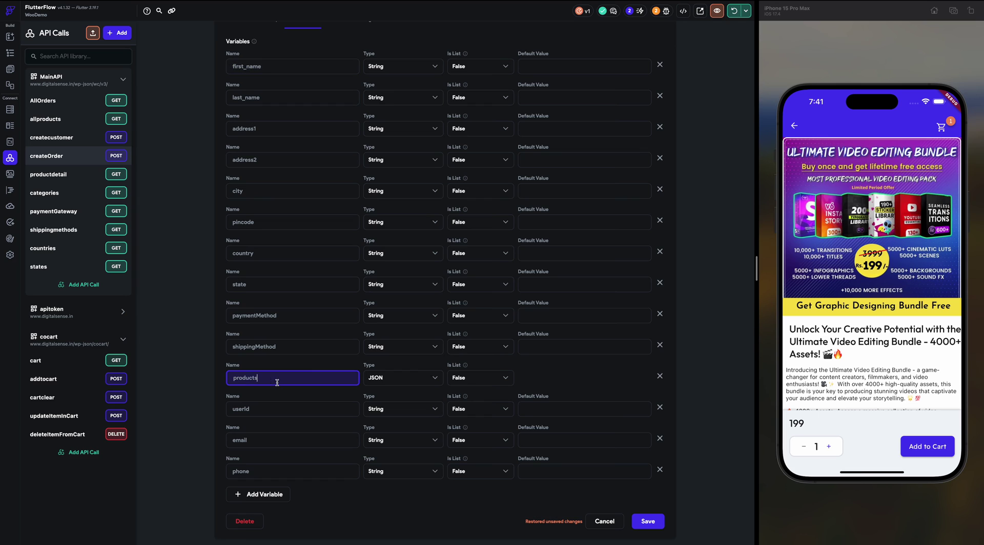
pyautogui.click(257, 408)
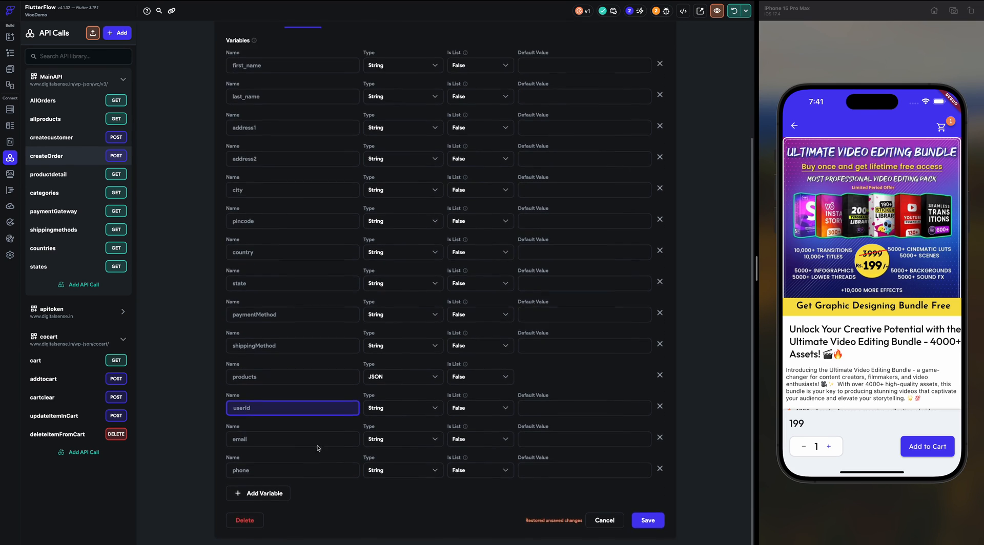
pyautogui.click(266, 439)
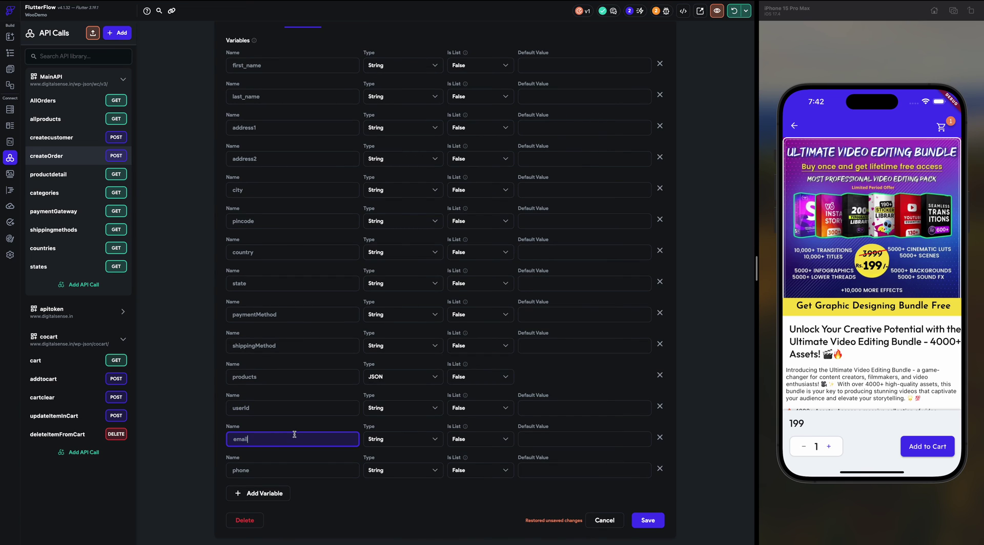
pyautogui.click(276, 473)
pyautogui.scroll(2, 290, 438)
pyautogui.scroll(2, 262, 231)
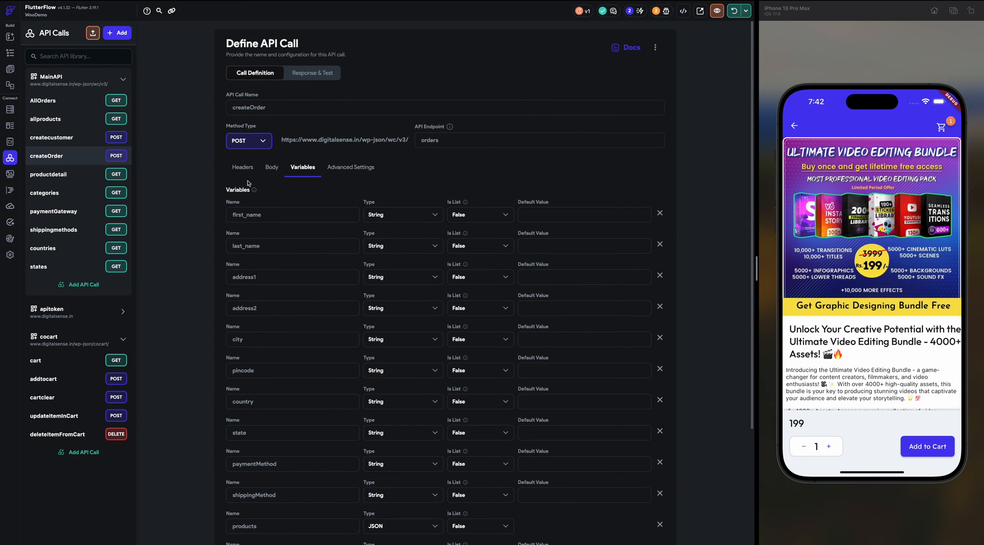
# Map the paymentMethod variable to payment_method in the createOrder JSON body, check set_paid, and save the call
pyautogui.click(272, 168)
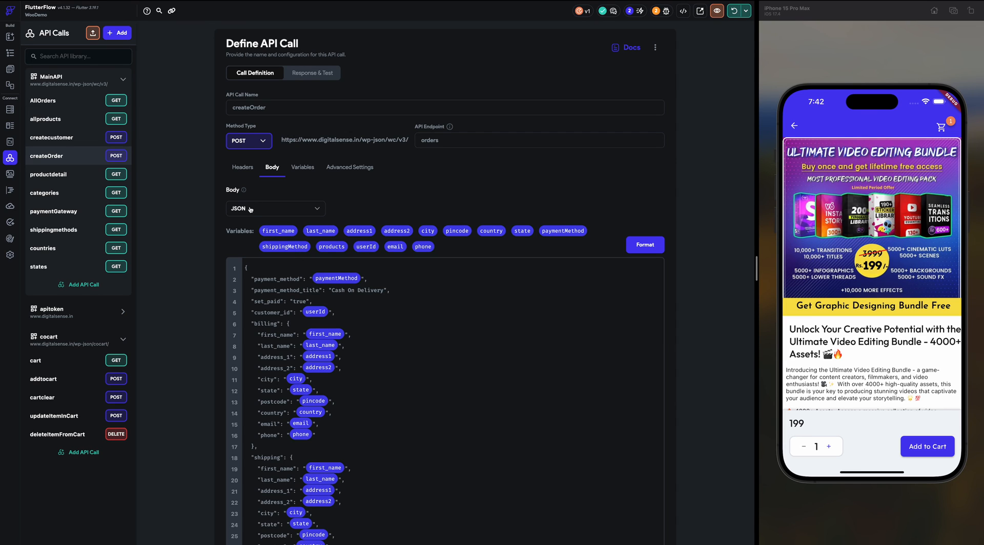
pyautogui.doubleClick(266, 279)
pyautogui.moveTo(558, 235); pyautogui.dragTo(349, 279)
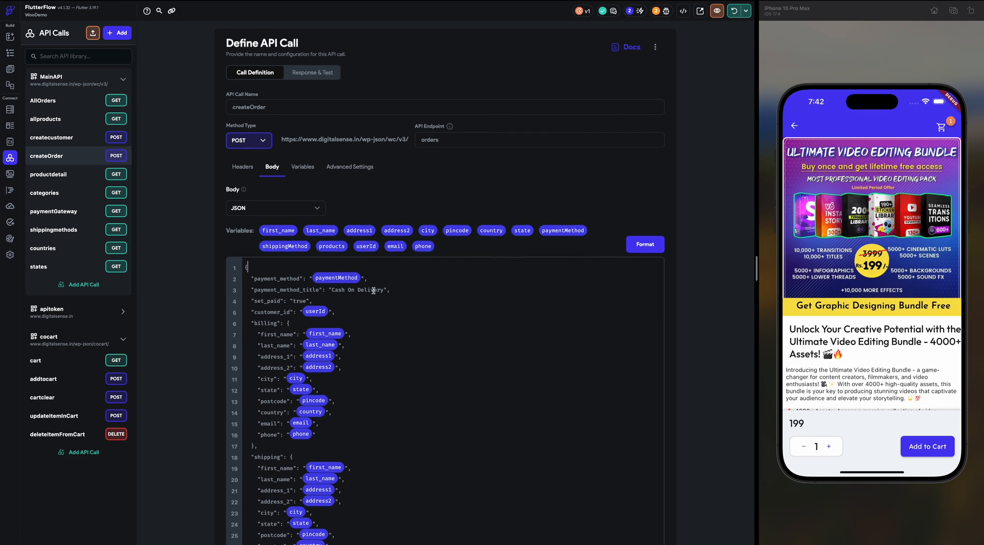
pyautogui.scroll(-1, 373, 290)
pyautogui.doubleClick(267, 290)
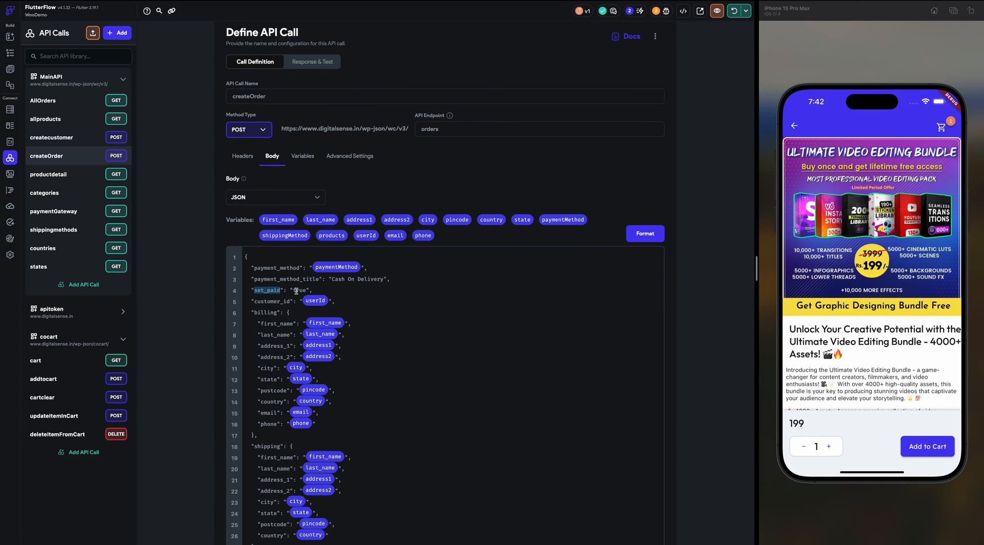
pyautogui.doubleClick(297, 290)
pyautogui.moveTo(315, 302)
pyautogui.scroll(-1, 286, 334)
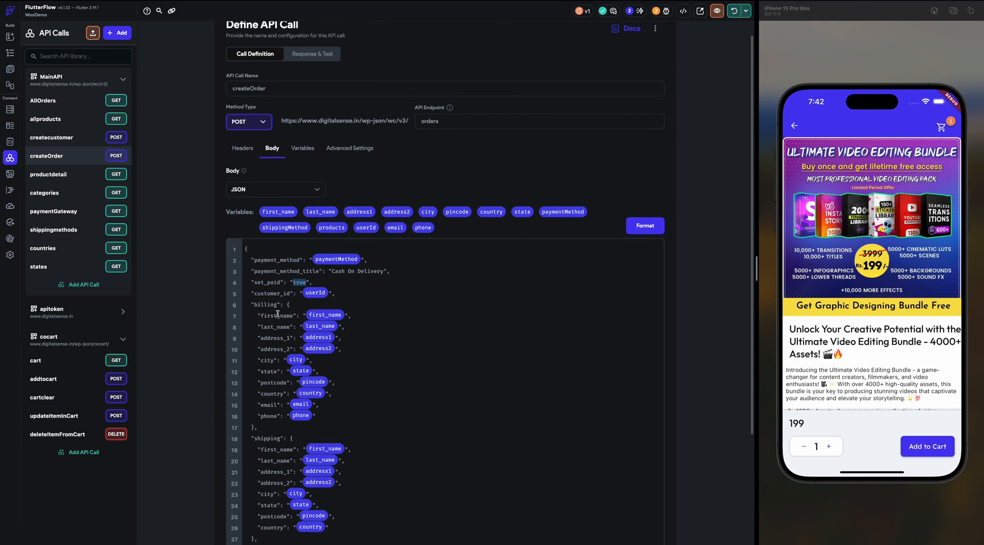
pyautogui.scroll(-2, 281, 291)
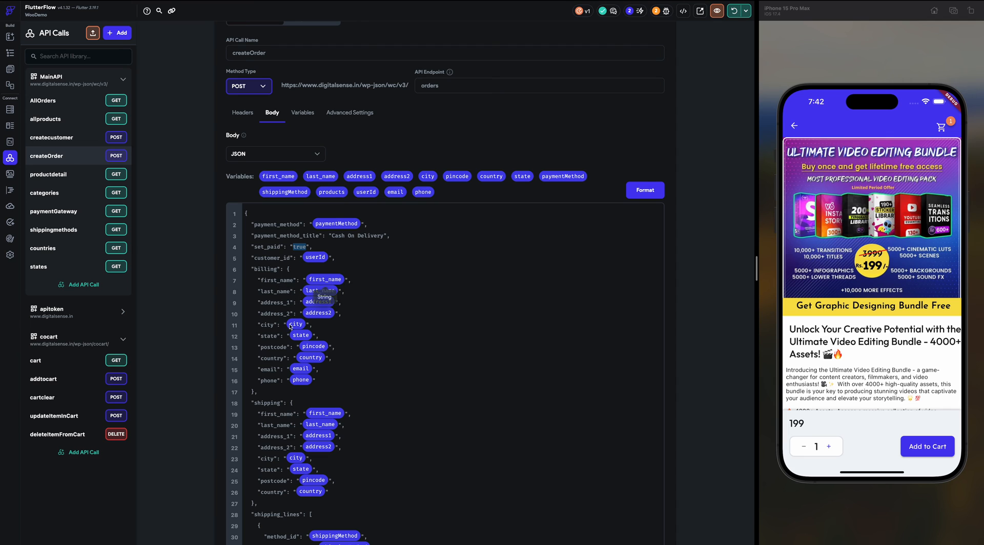
pyautogui.scroll(-1, 269, 401)
pyautogui.scroll(-2, 268, 401)
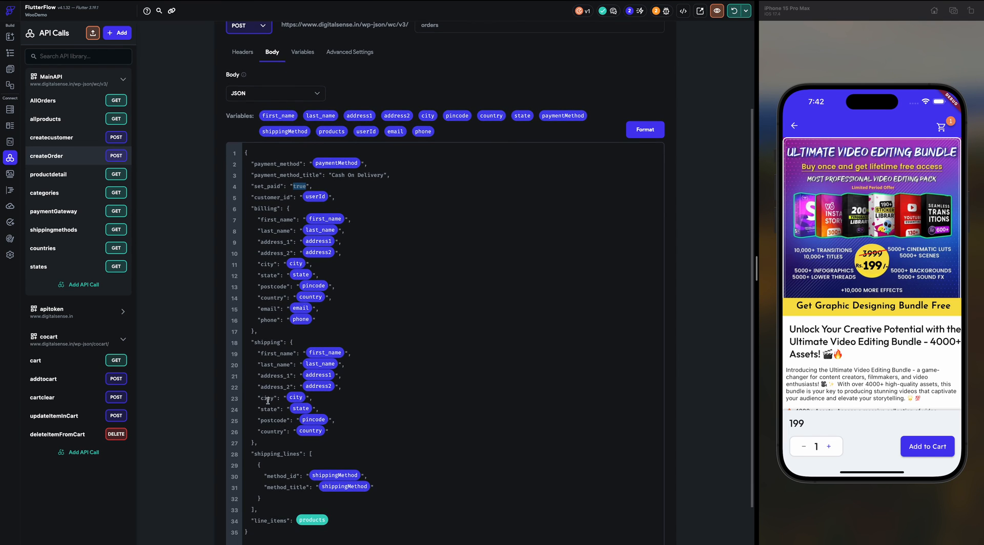
pyautogui.scroll(-1, 316, 436)
pyautogui.scroll(-1, 317, 436)
pyautogui.scroll(-1, 315, 405)
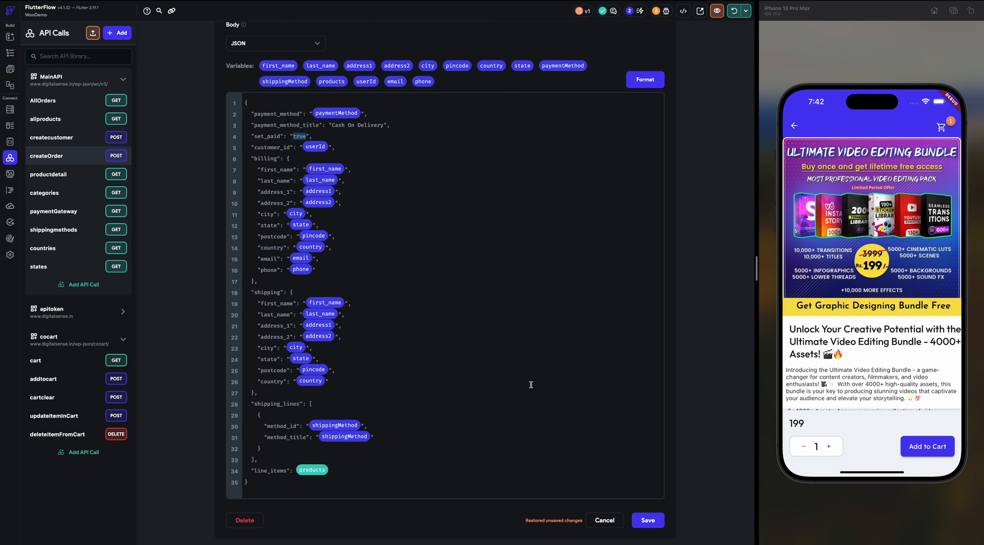
pyautogui.click(648, 520)
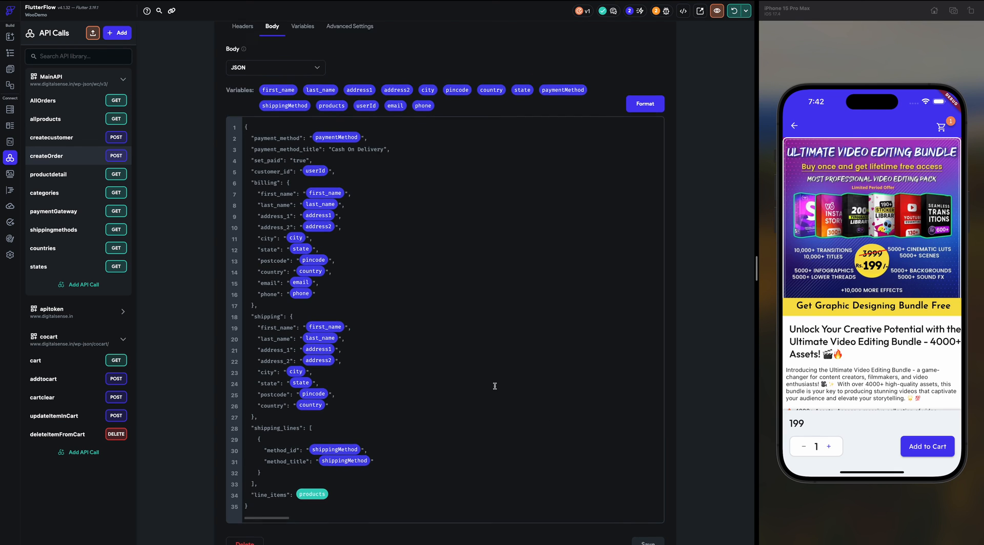
pyautogui.scroll(2, 494, 385)
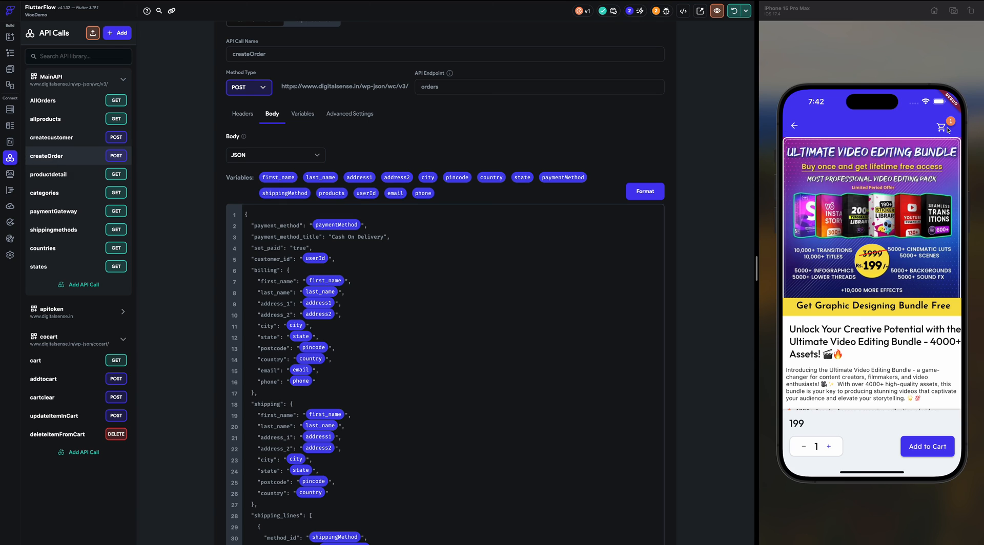
# Return the app preview to home and show its Orders list with order 3554 pending
pyautogui.click(799, 126)
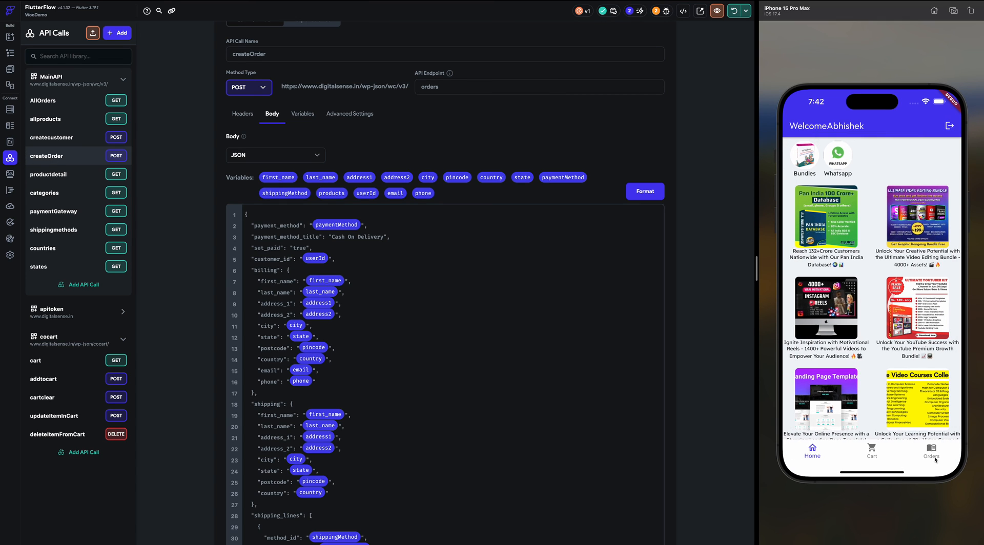
pyautogui.click(931, 453)
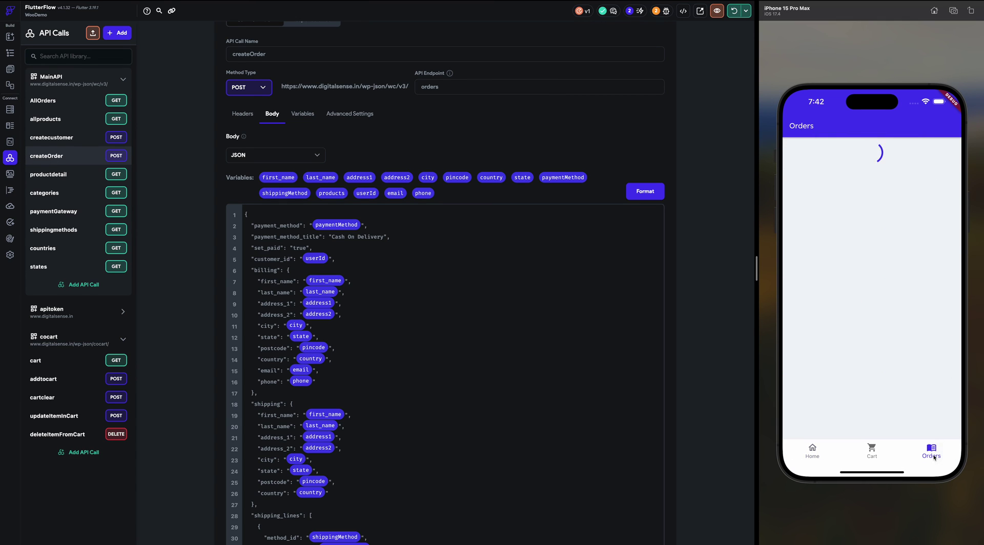
pyautogui.click(466, 284)
# Switch to Safari and load digitalsense.in/wp-admin in a new tab
pyautogui.press('super+Tab')
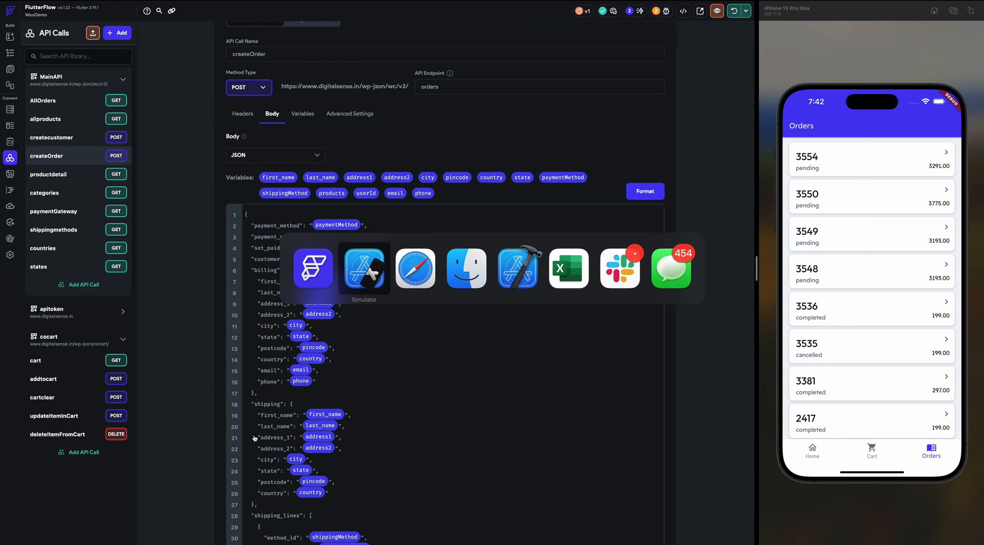
pyautogui.press('super+Tab')
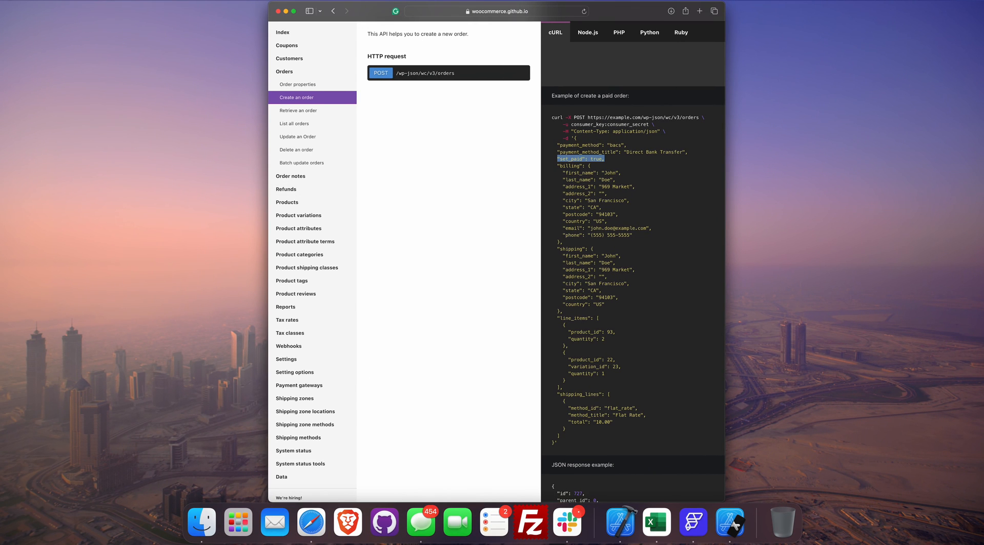
pyautogui.click(699, 11)
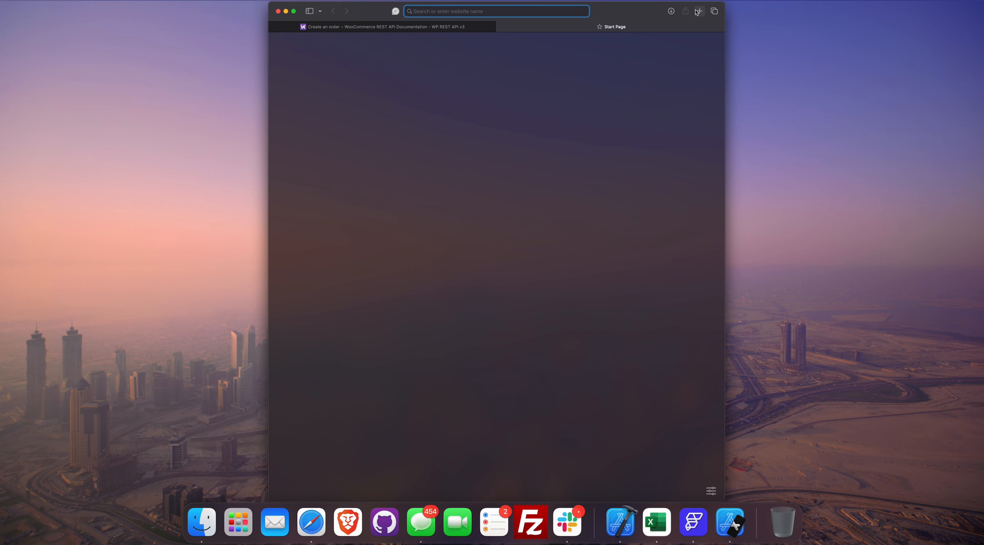
pyautogui.write('digitalsense.in/wp-admin/')
pyautogui.press('Return')
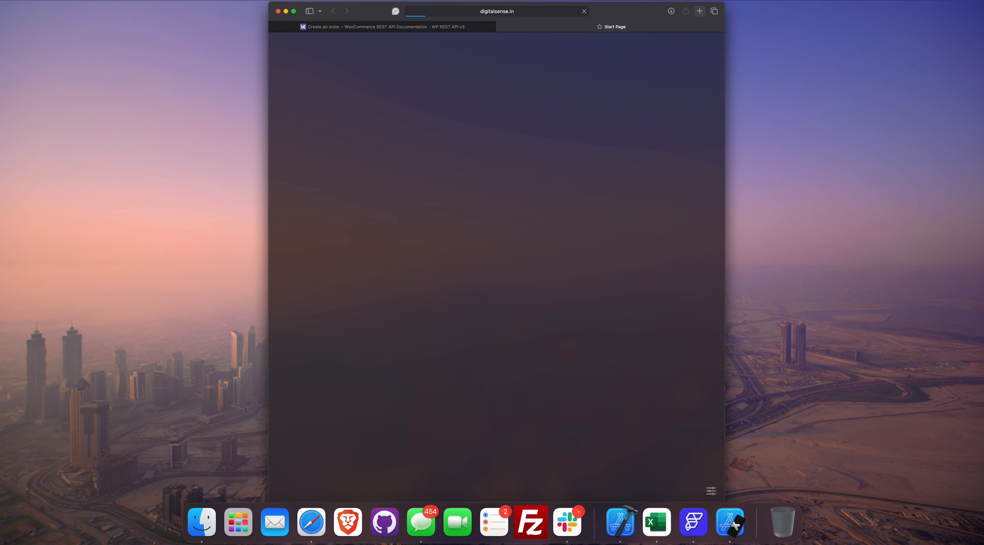
# Maximise Safari and log in to WordPress admin with the saved credentials
pyautogui.click(294, 11)
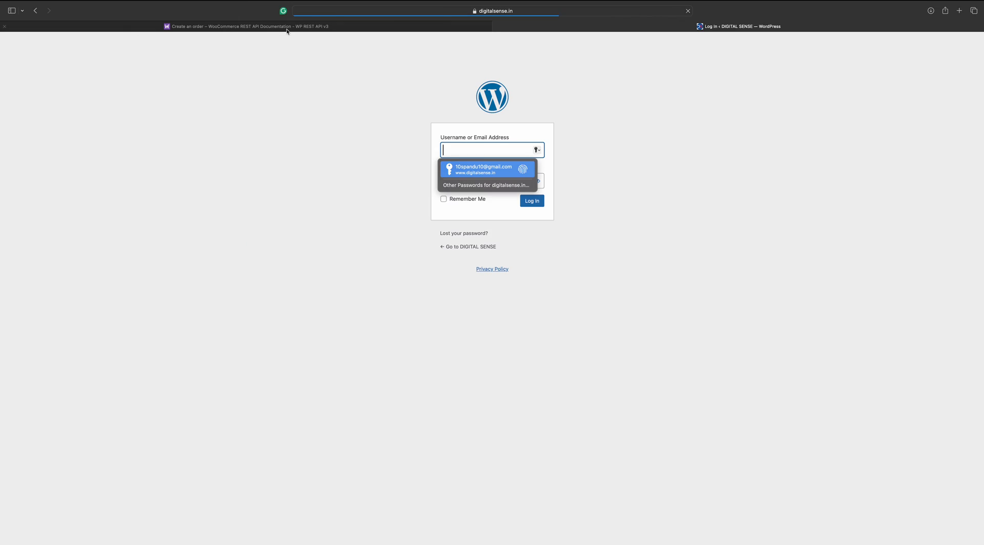
pyautogui.click(469, 184)
pyautogui.click(475, 151)
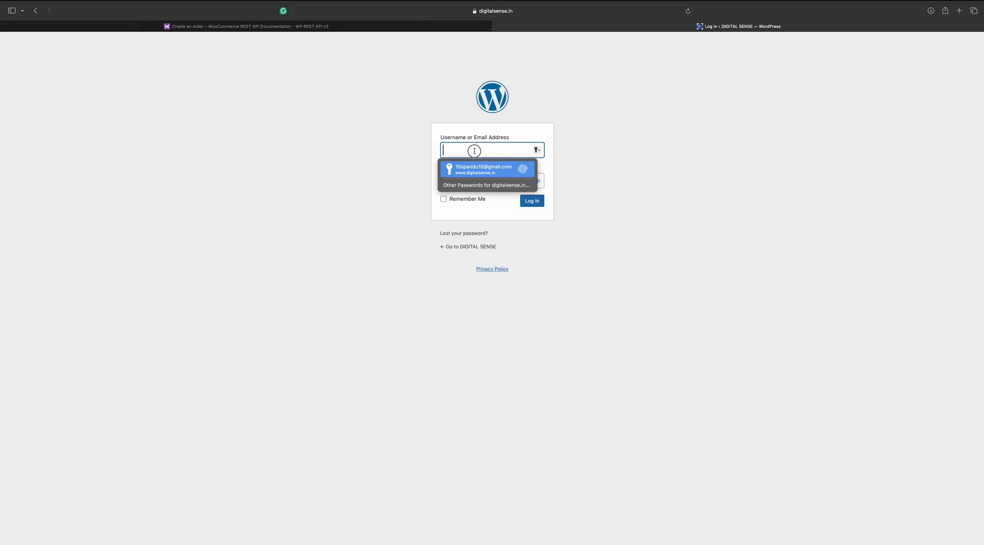
pyautogui.press('Return')
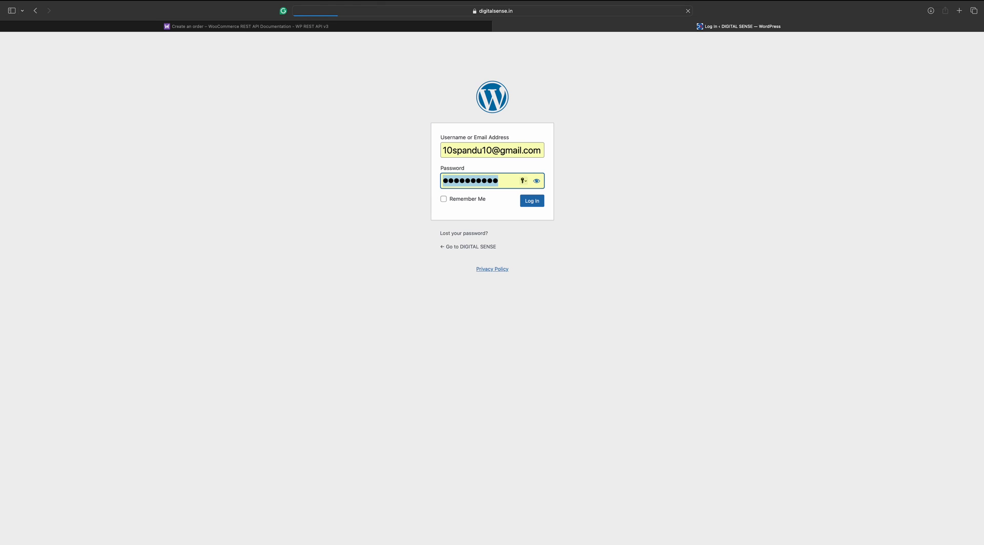
pyautogui.moveTo(246, 26)
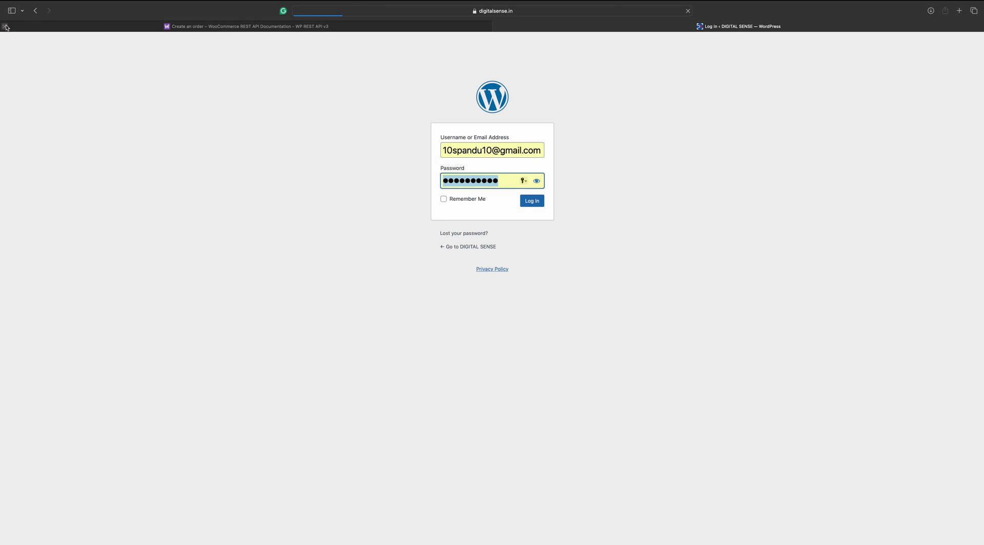
# Open WooCommerce order #3554 from the Orders list to check its billing and items
pyautogui.click(5, 28)
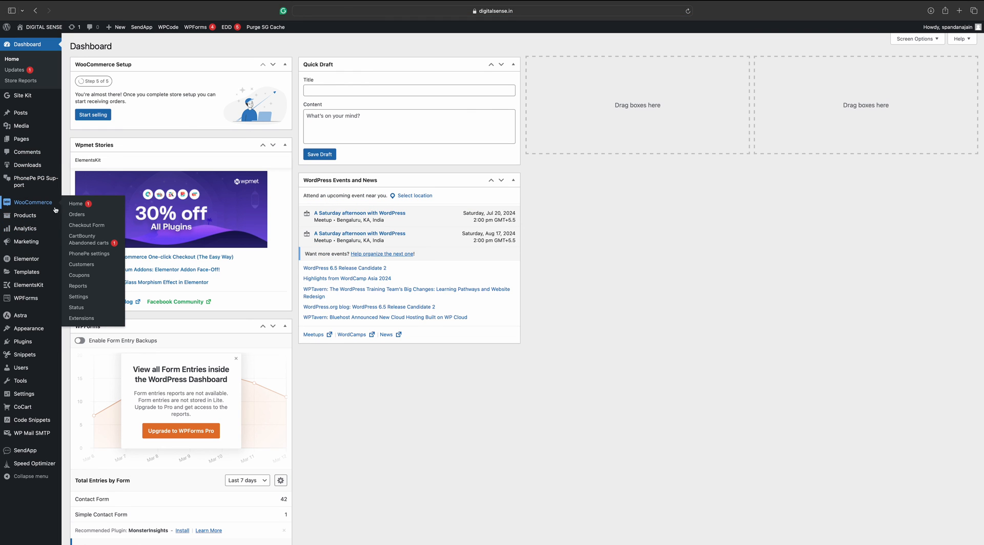
pyautogui.click(80, 217)
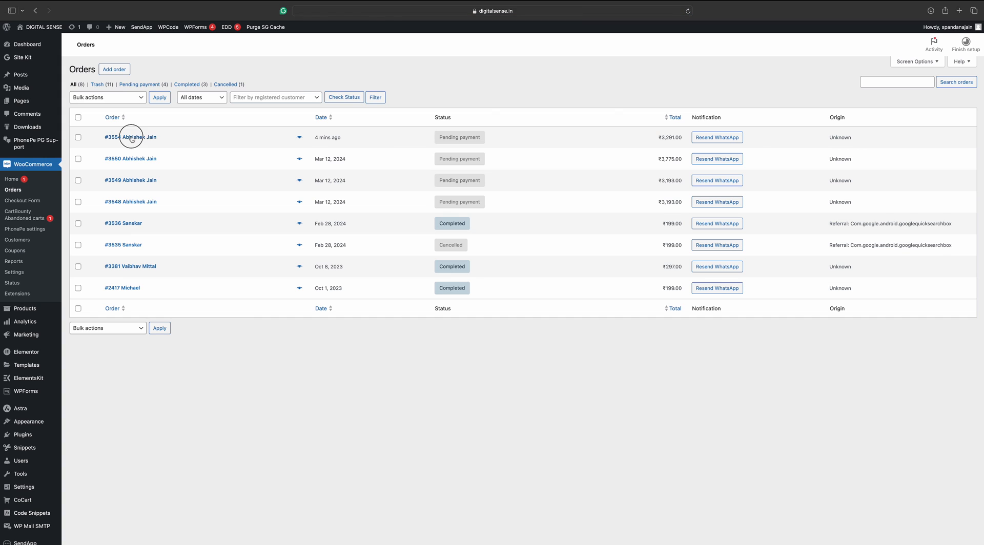
pyautogui.click(131, 139)
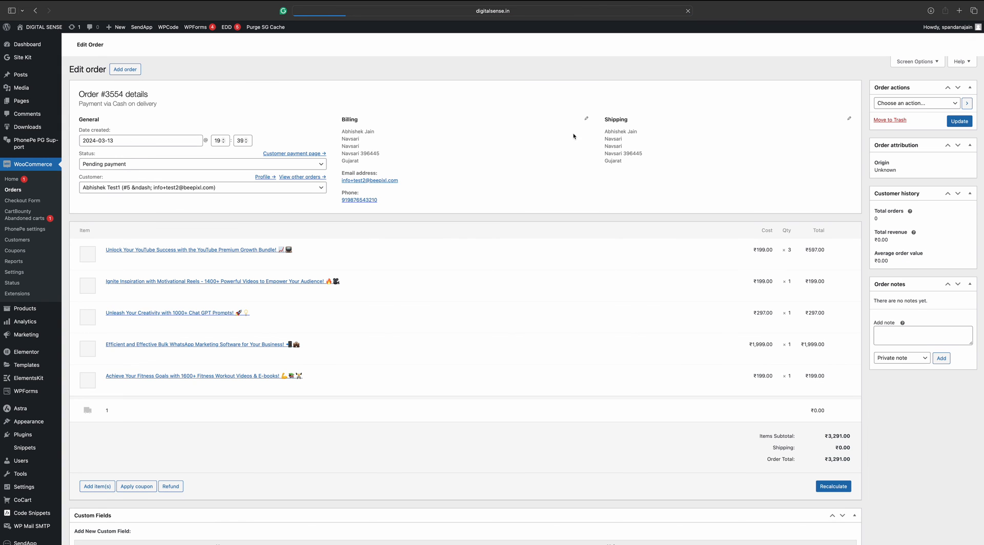
pyautogui.moveTo(164, 380)
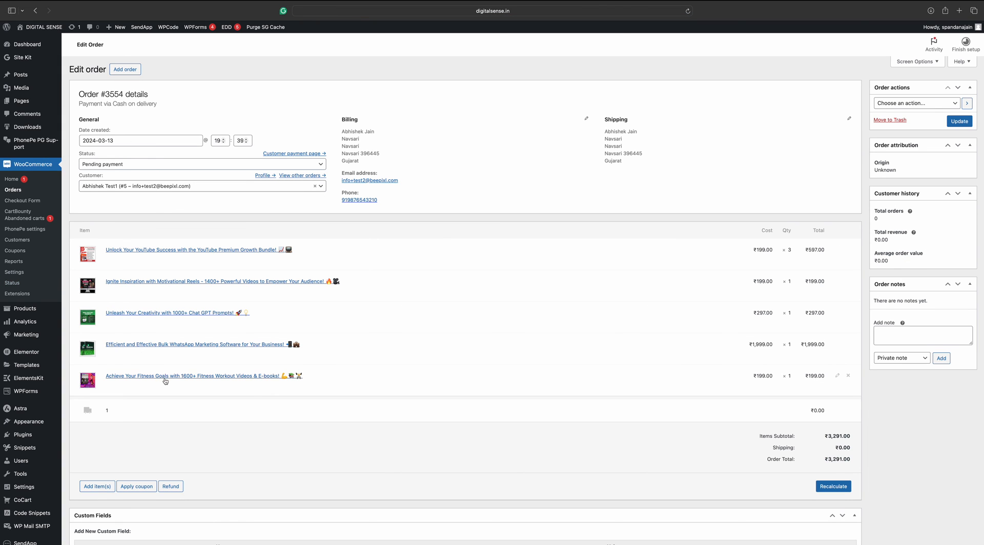
pyautogui.scroll(-3, 858, 351)
pyautogui.scroll(-2, 768, 337)
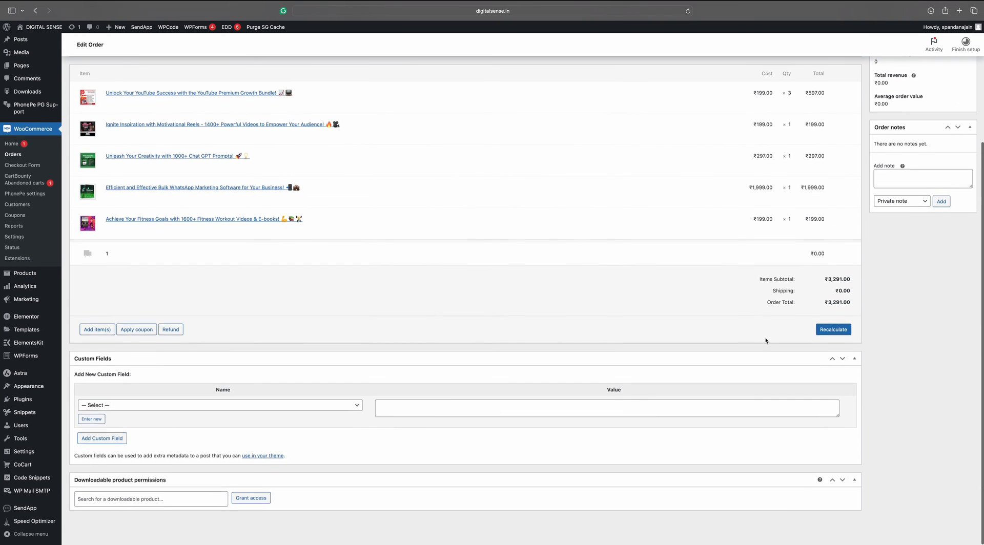
pyautogui.scroll(3, 561, 232)
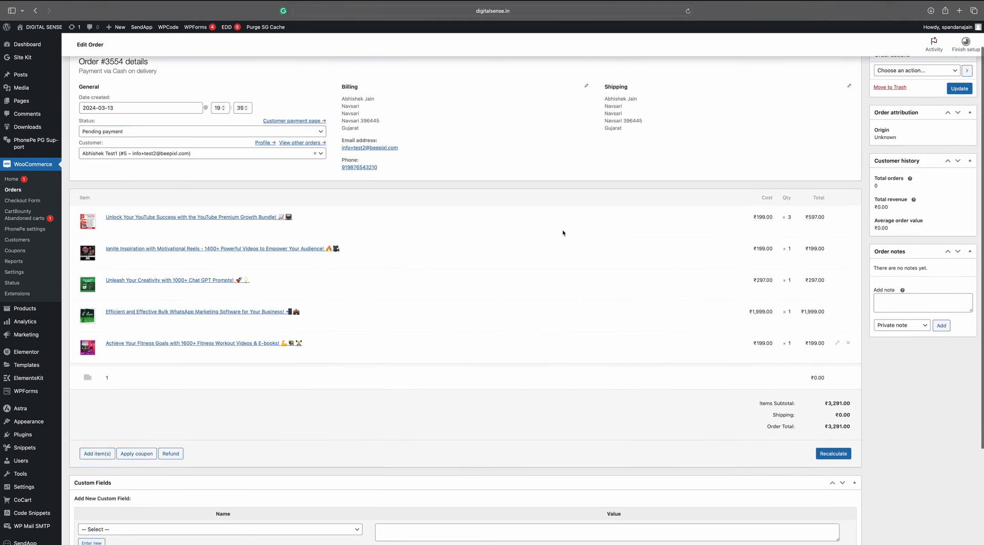
pyautogui.scroll(1, 561, 230)
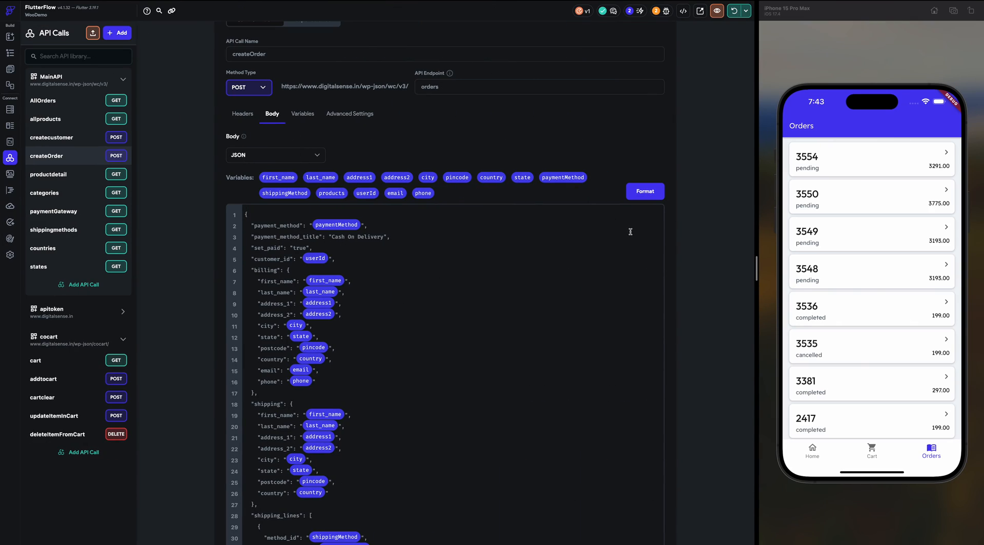
pyautogui.scroll(1, 629, 38)
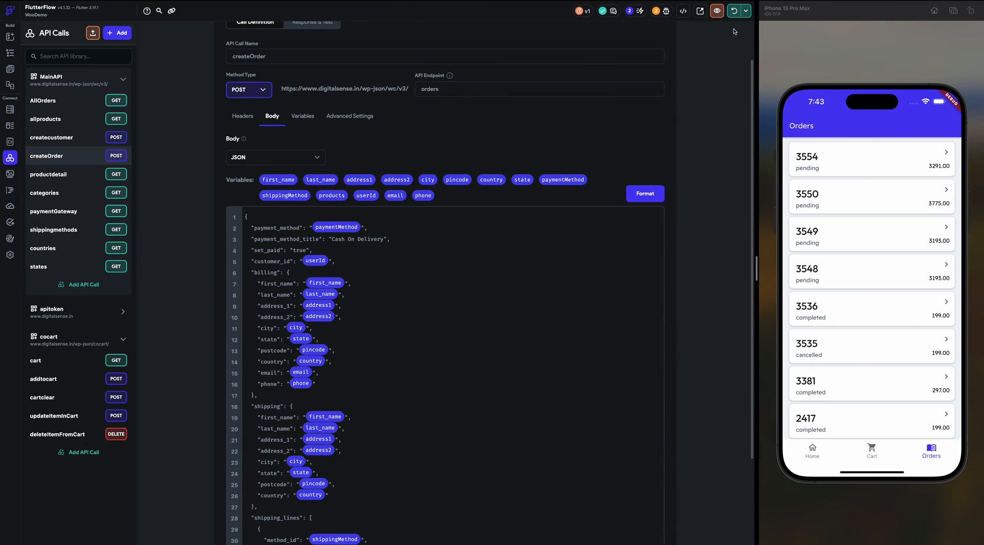